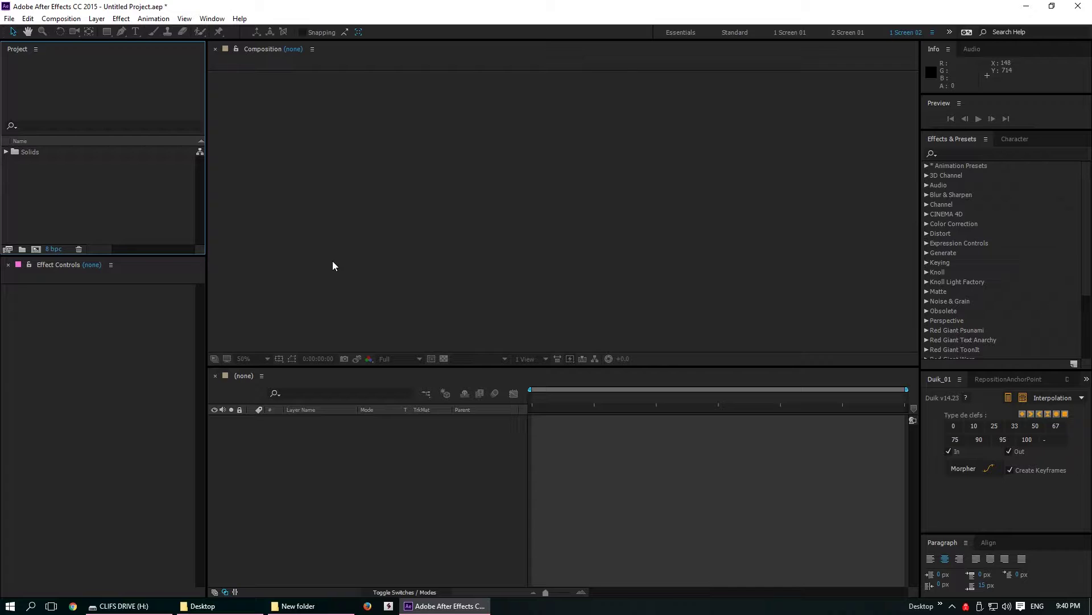
Step: Create a new 1920 x 1080 composition at 25 fps, 5 seconds long, with a light gray background
click(61, 19)
click(86, 32)
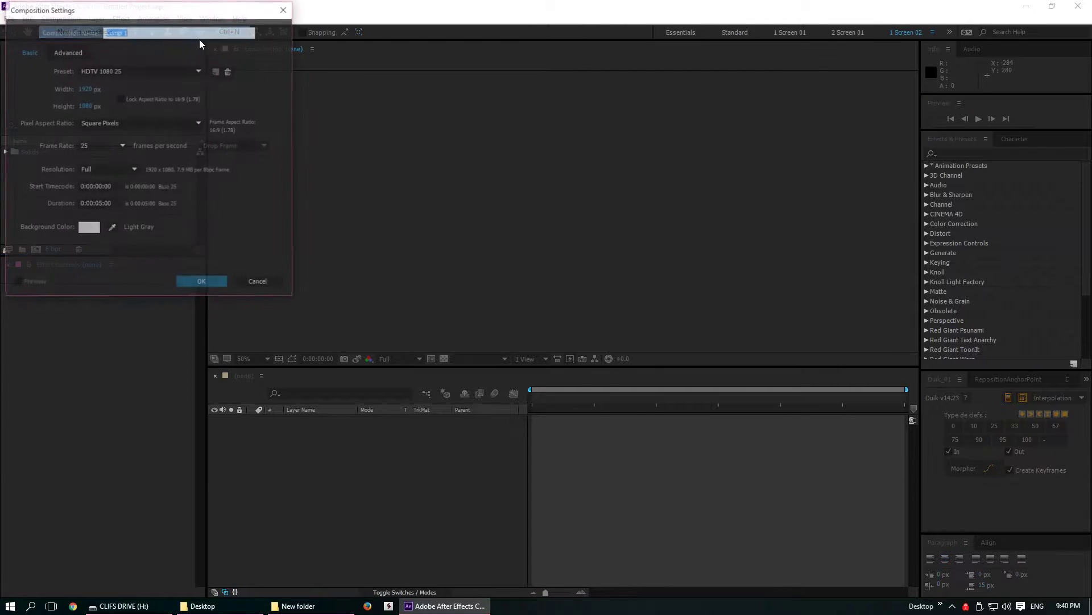
click(196, 283)
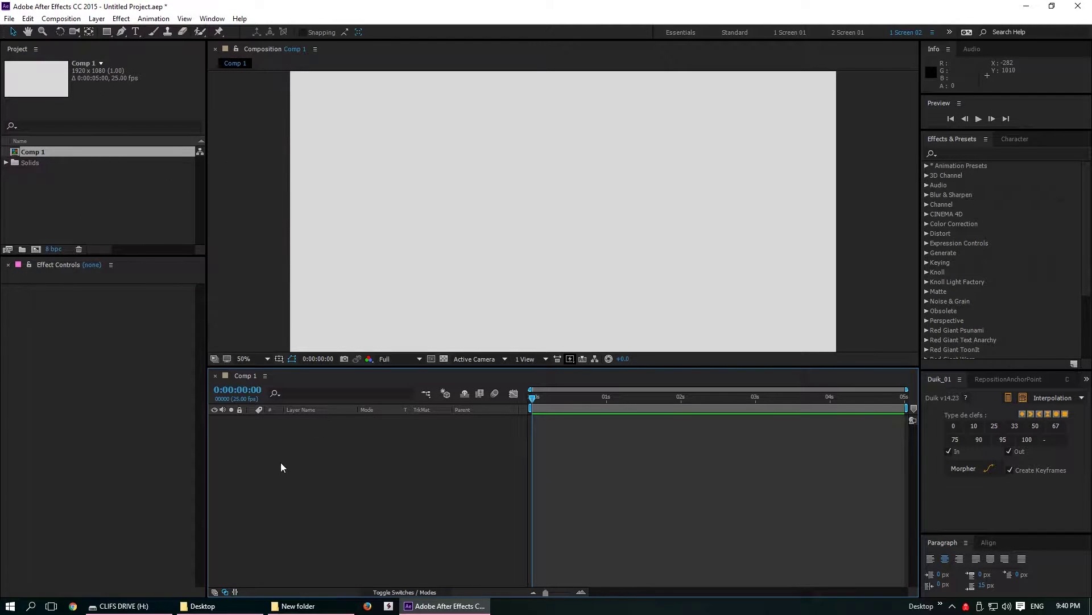
Step: Create a new empty shape layer and add a rectangle path and a fill to it
click(121, 18)
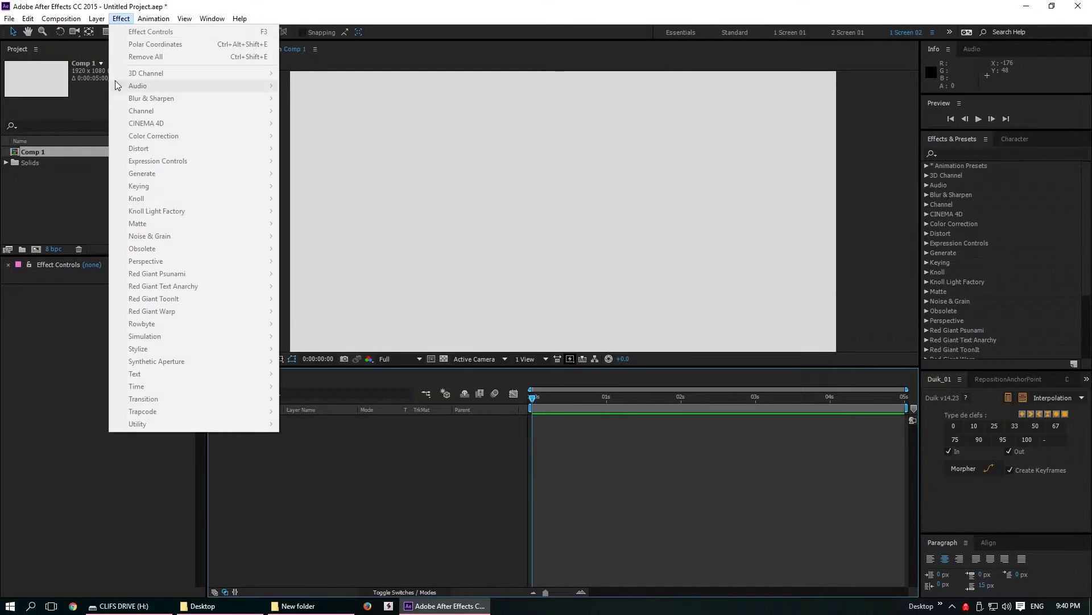
mouse_move(145, 32)
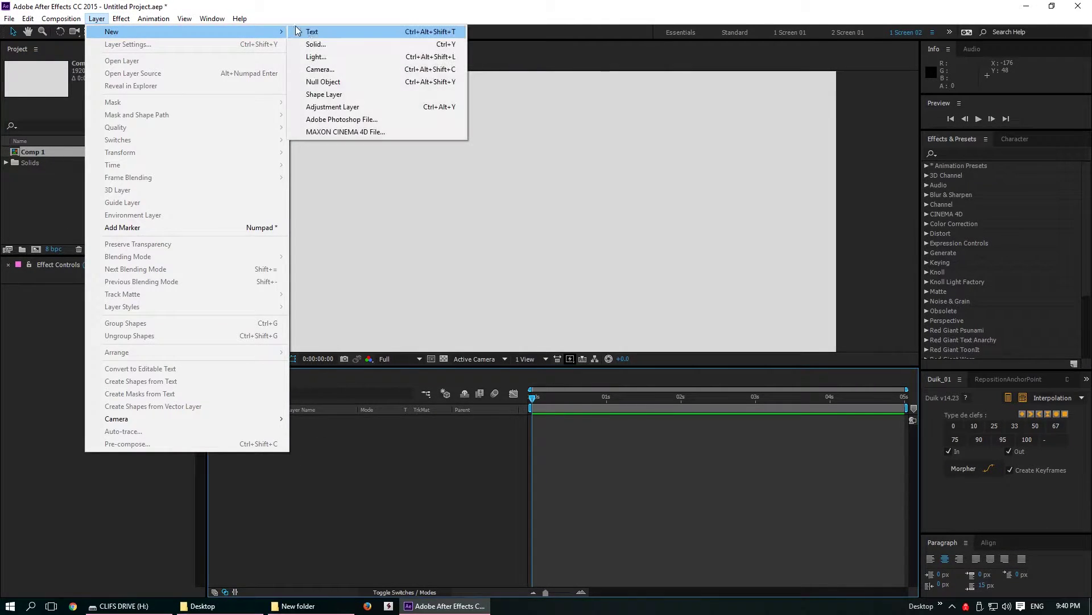
click(317, 93)
click(409, 32)
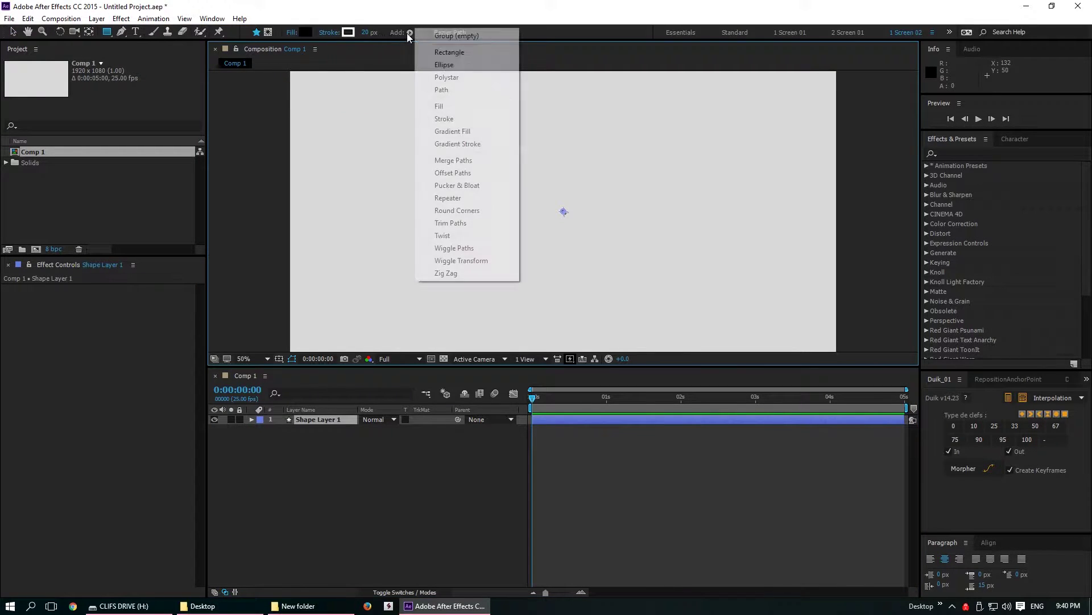
click(440, 55)
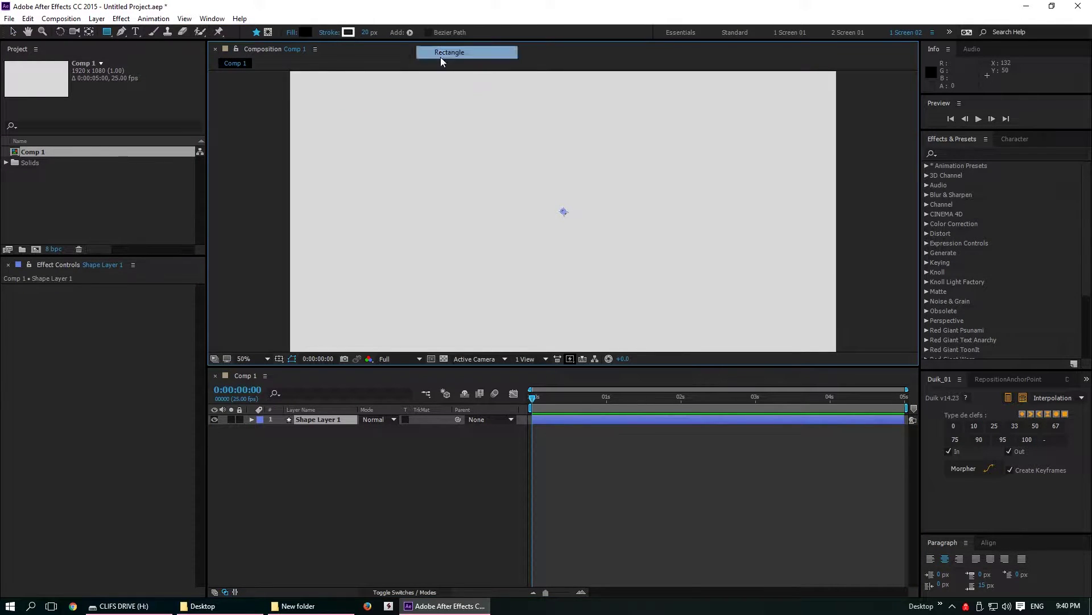
click(409, 32)
click(439, 107)
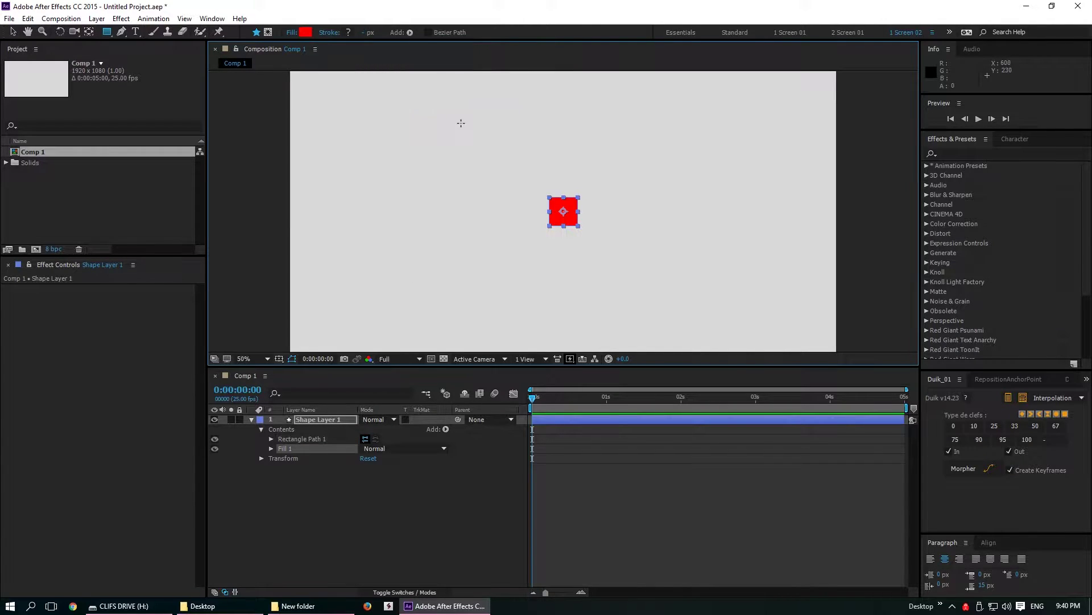
Step: Change the rectangle's fill color to black
click(305, 32)
drag(85, 108, 14, 174)
click(264, 29)
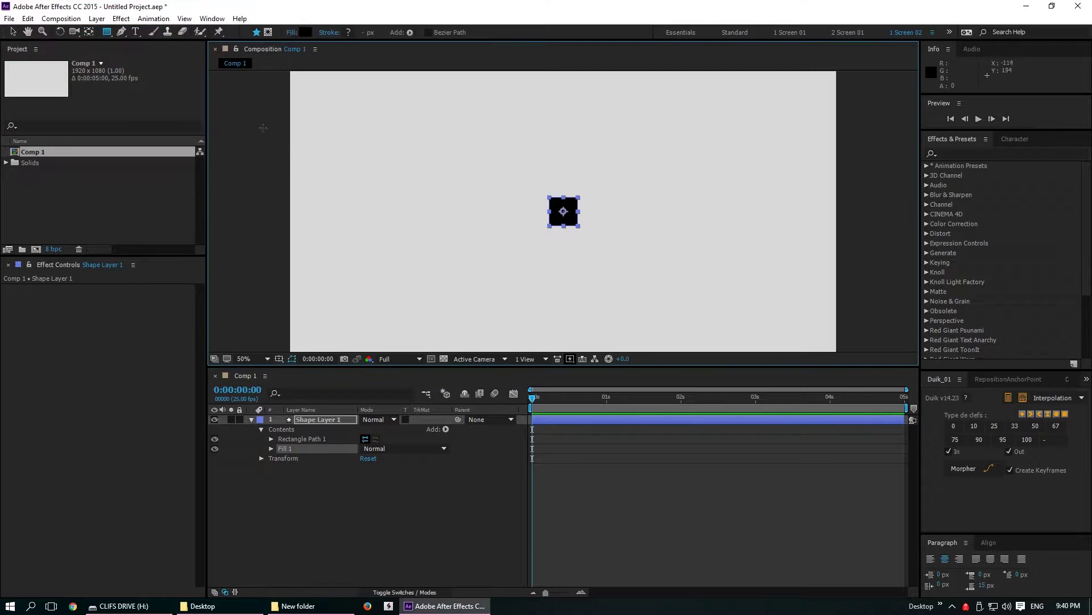
Step: Add two null objects above the shape layer
click(323, 494)
click(315, 422)
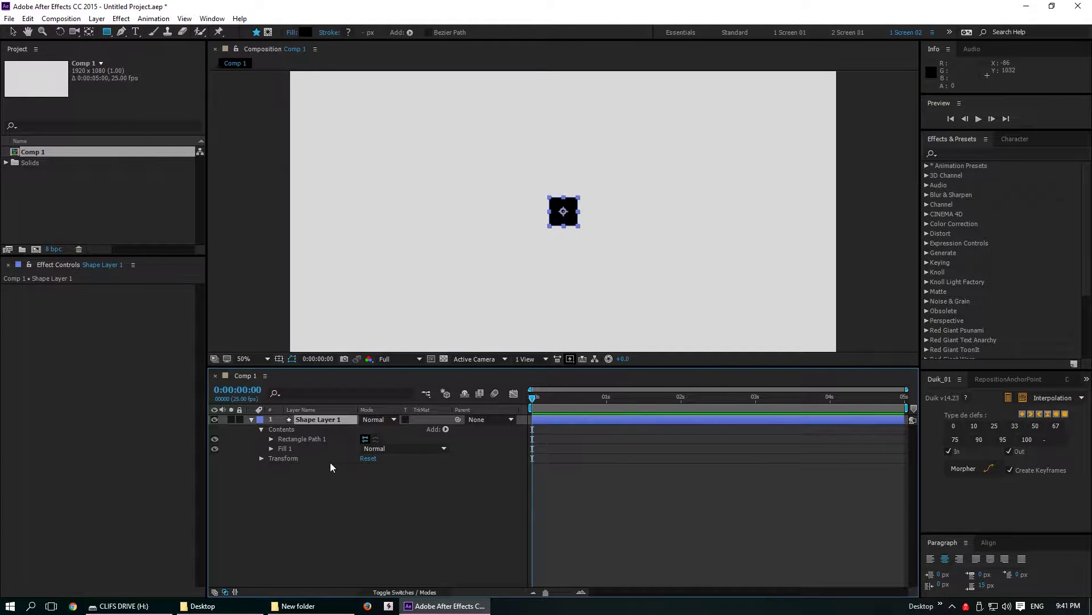
key(ctrl+alt+shift+y)
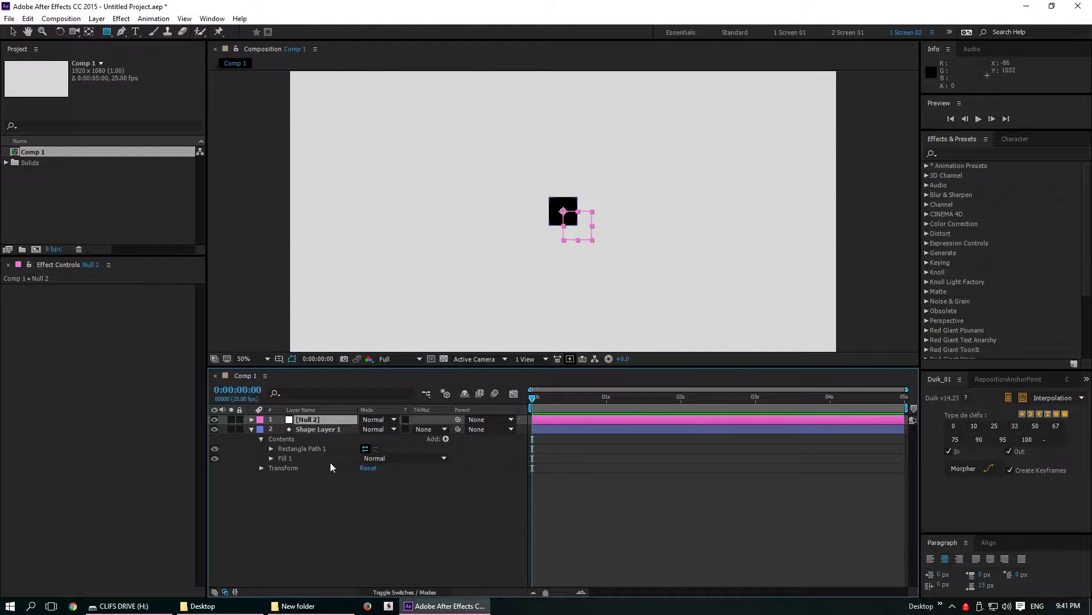
key(ctrl+alt+shift+y)
Step: Rename the null directly above the shape layer as Properties and the topmost null as Controls
click(322, 429)
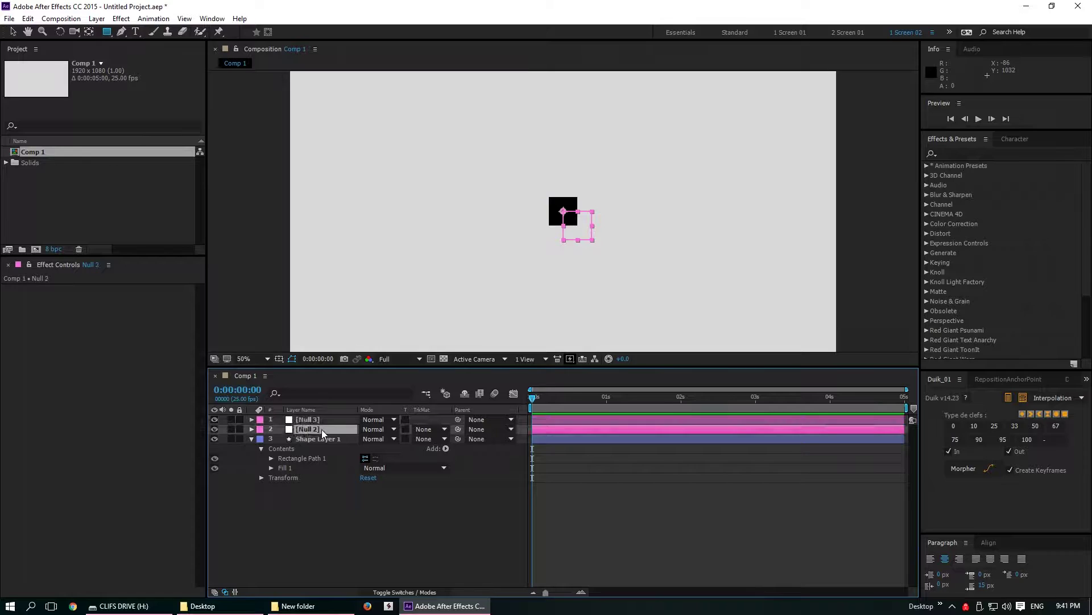
key(Return)
text(Properties)
key(Return)
click(321, 419)
key(Return)
text(Controls)
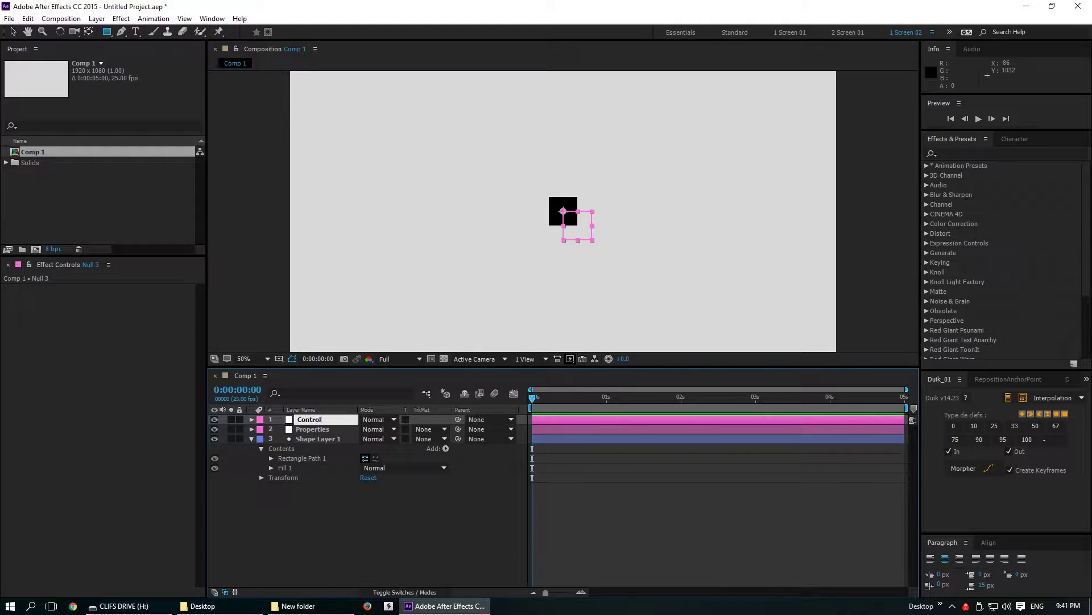
key(Return)
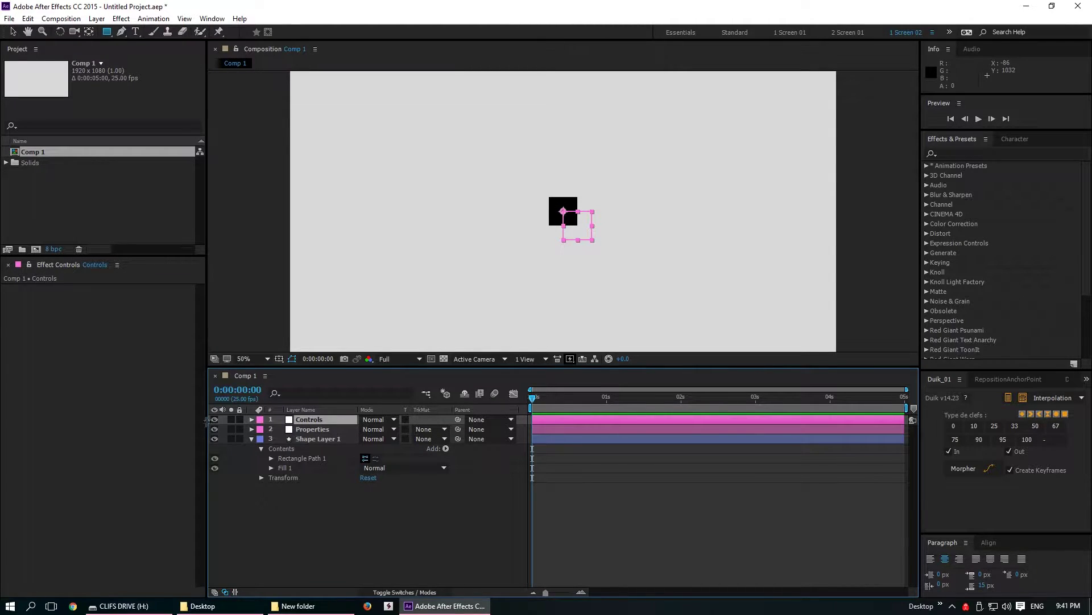
Step: Hide both null layers in the composition, switch to the Selection tool and deselect all layers
drag(215, 419, 215, 430)
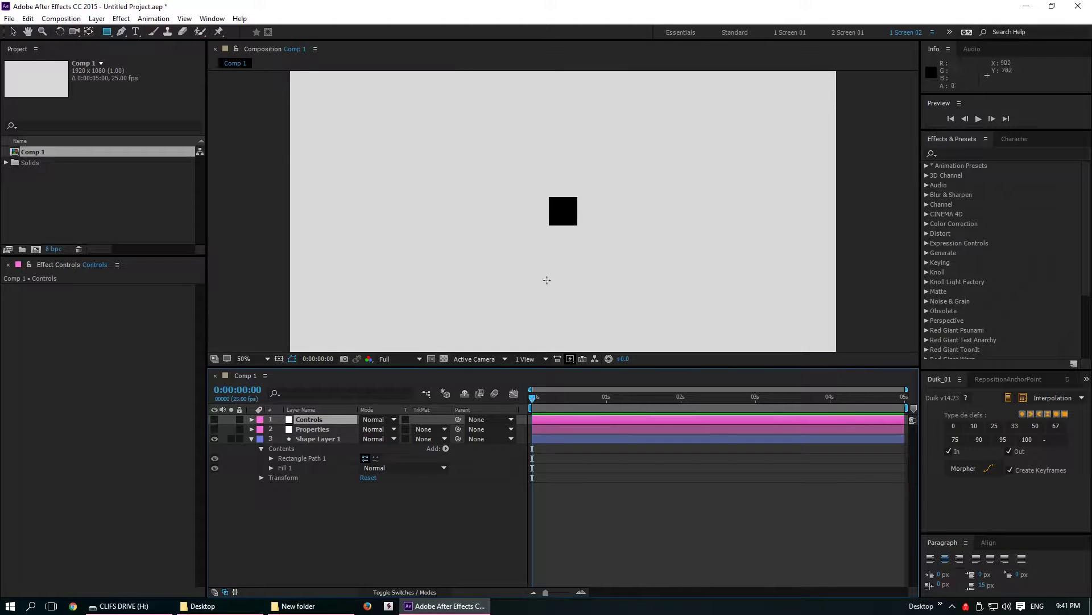
click(13, 33)
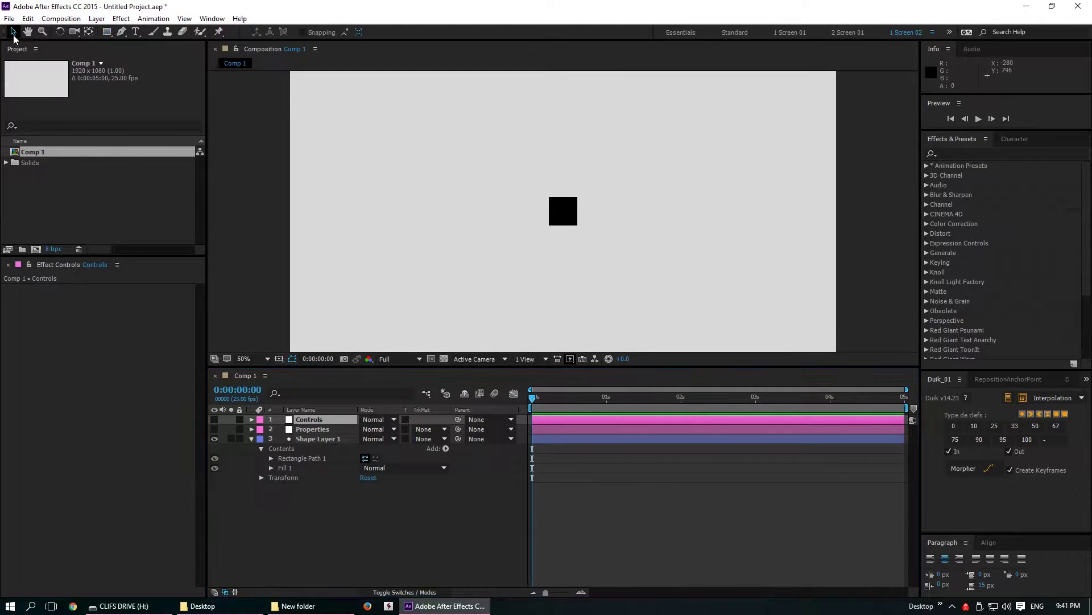
click(256, 510)
Step: Search the effects for slider and apply a Slider Control to the Properties layer
click(312, 429)
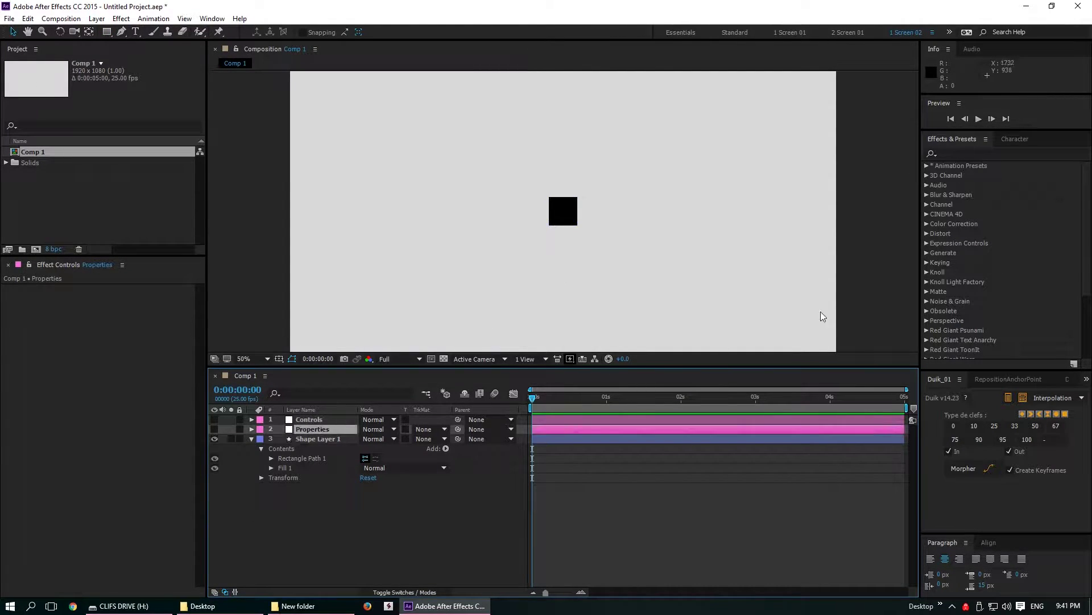
click(946, 152)
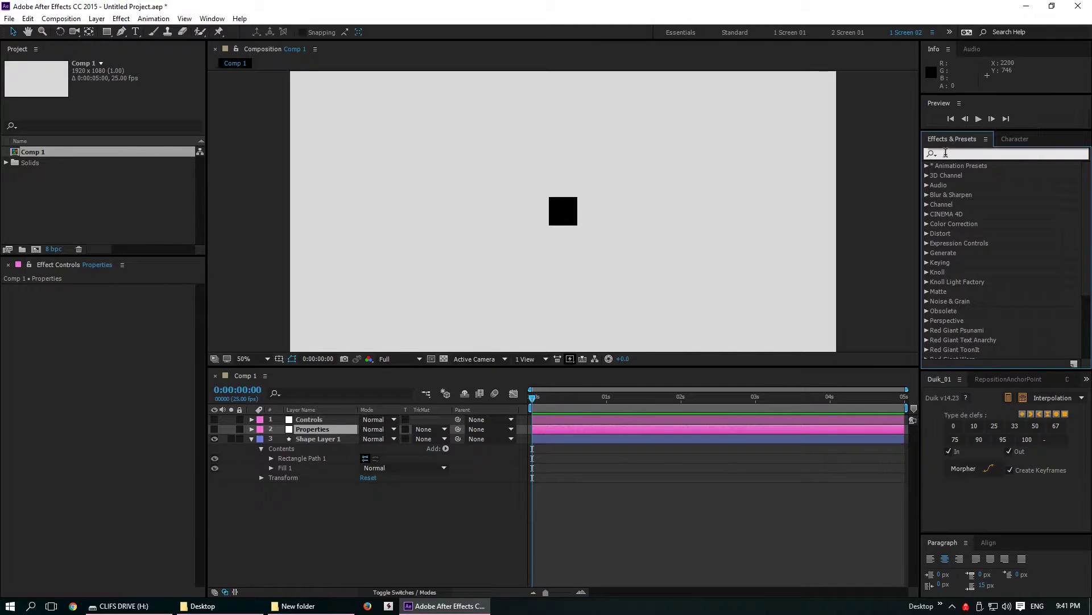
text(sldier)
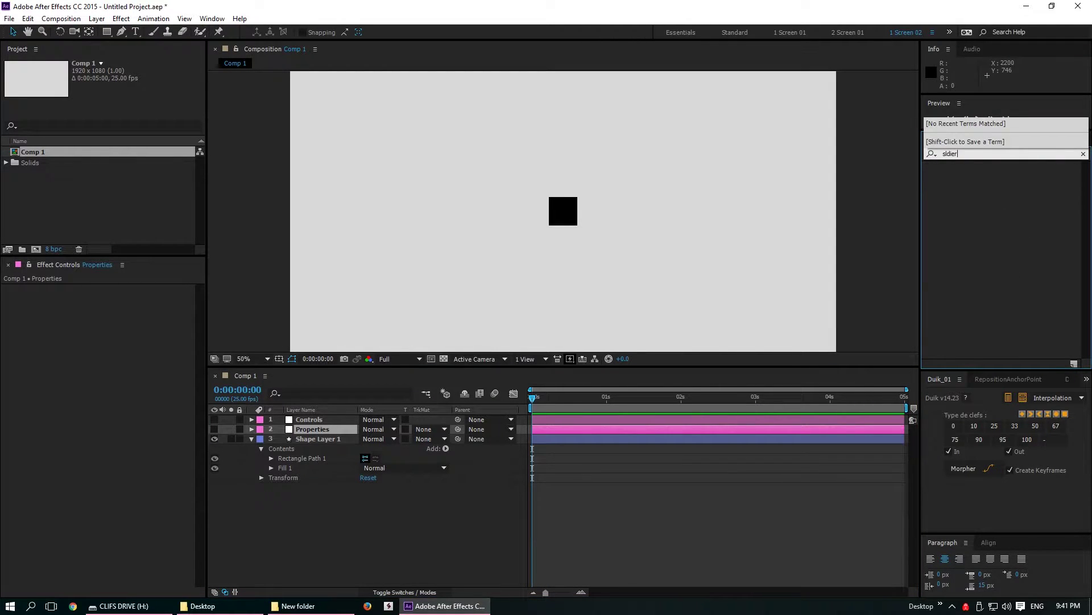
key(BackSpace)
key(BackSpace)
text(ider)
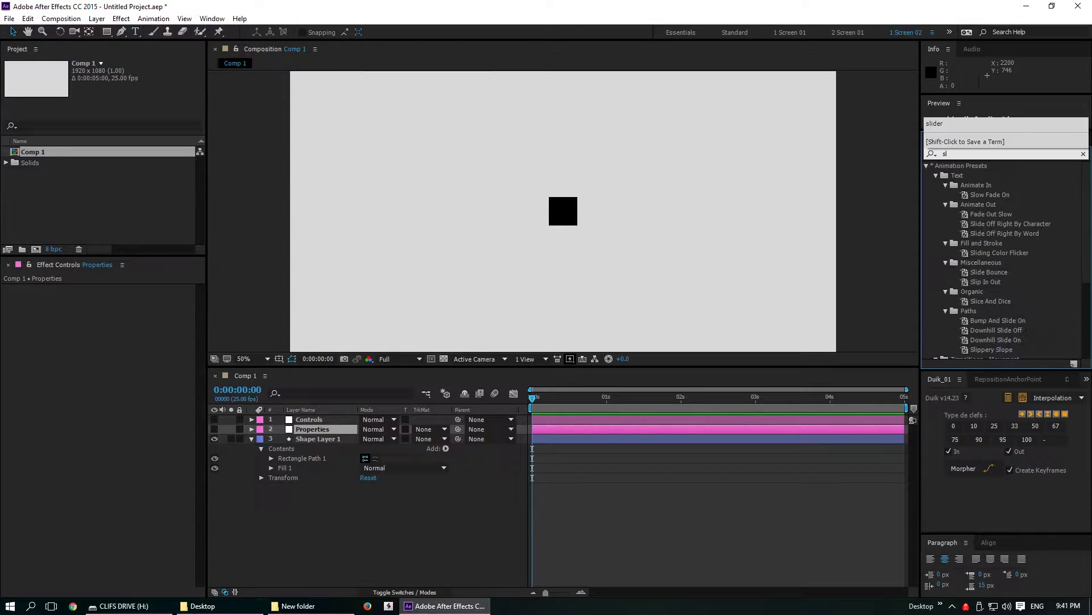
text(s)
key(BackSpace)
drag(969, 176, 87, 332)
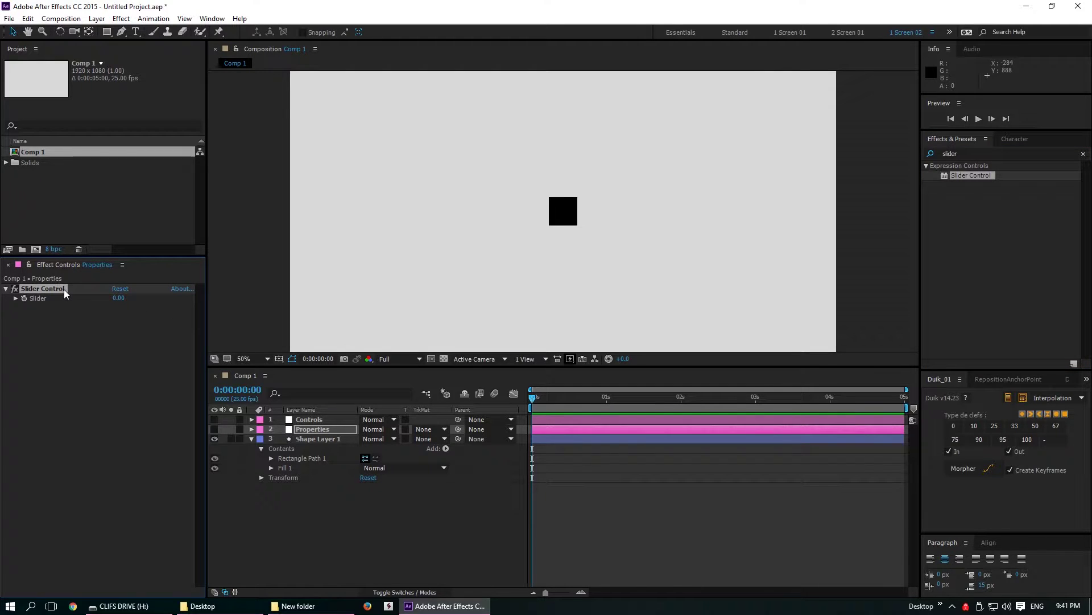
Step: Duplicate the Slider Control on the Properties layer and name the two sliders Width and Height
key(ctrl+d)
click(38, 288)
key(Return)
text(Width)
key(Return)
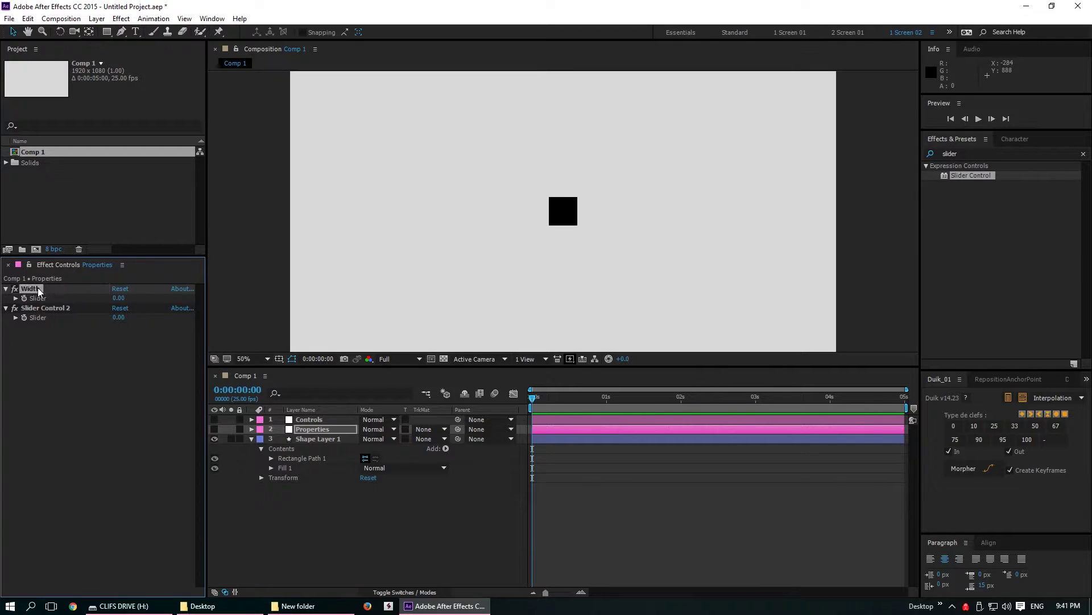
click(49, 308)
key(Return)
text(Height)
key(Return)
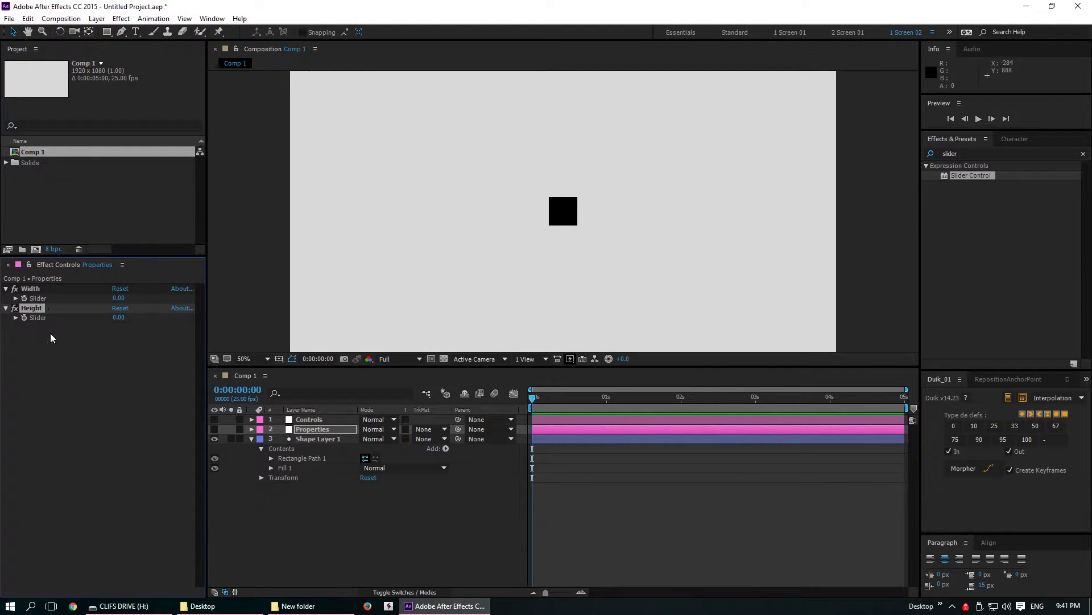
Step: Enable an expression on the rectangle path's Size and lock the effect controls display to the Properties layer
click(271, 459)
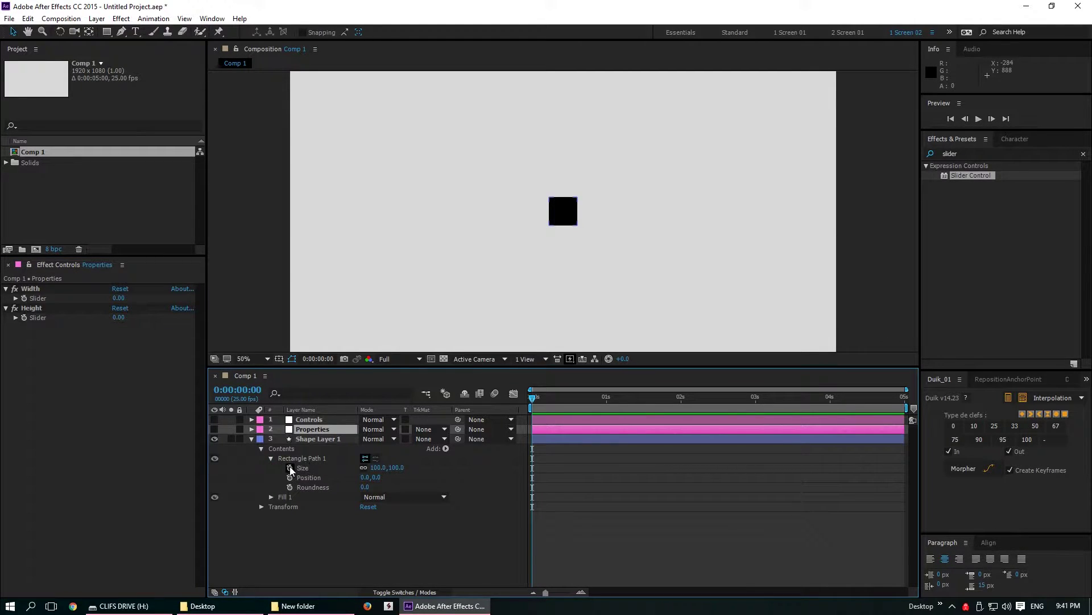
alt+click(290, 468)
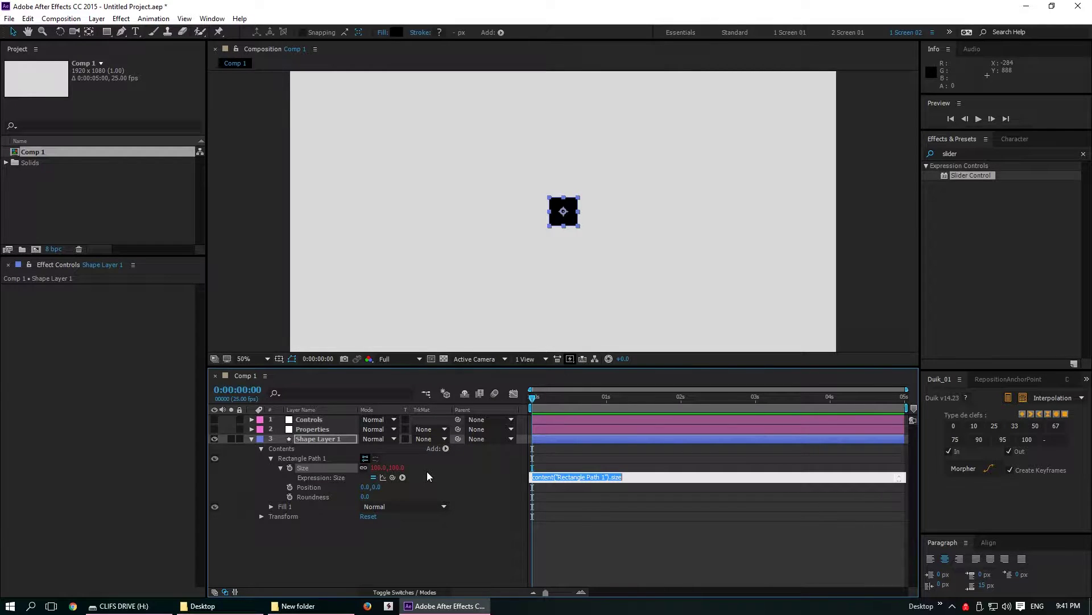
click(318, 429)
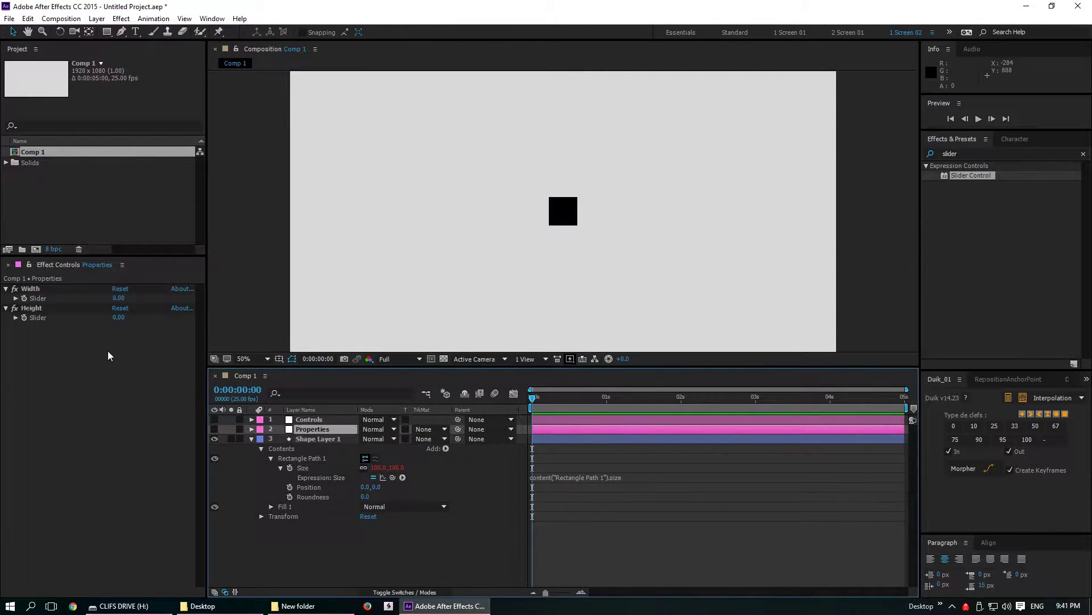
click(28, 266)
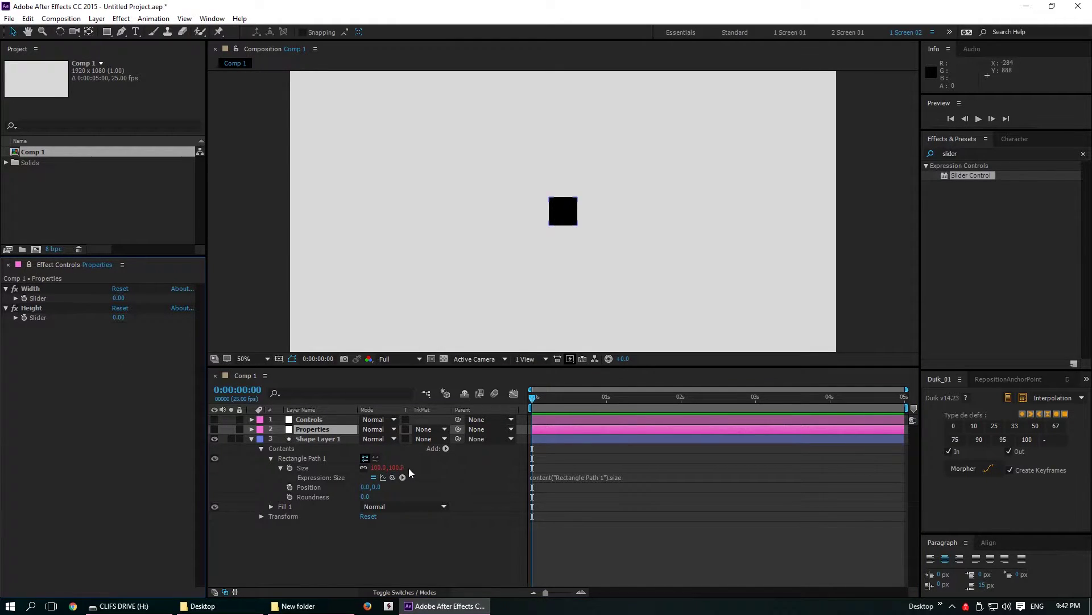
Step: Replace the Size expression with a bracketed array linking to the Properties layer's Width and Height sliders, separated by a comma
click(548, 477)
click(573, 477)
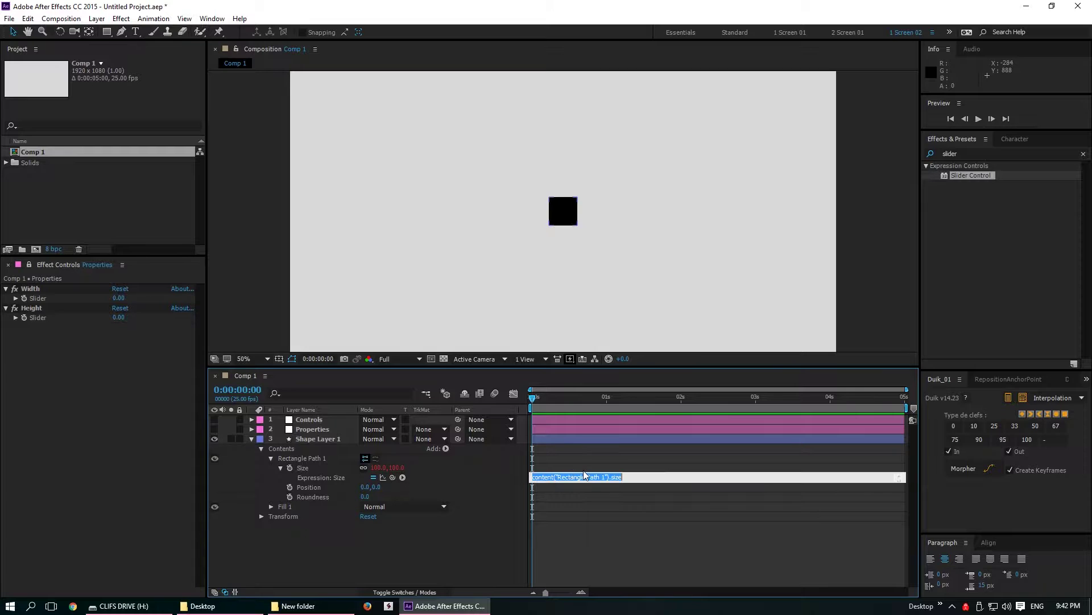
key(BackSpace)
drag(393, 477, 43, 297)
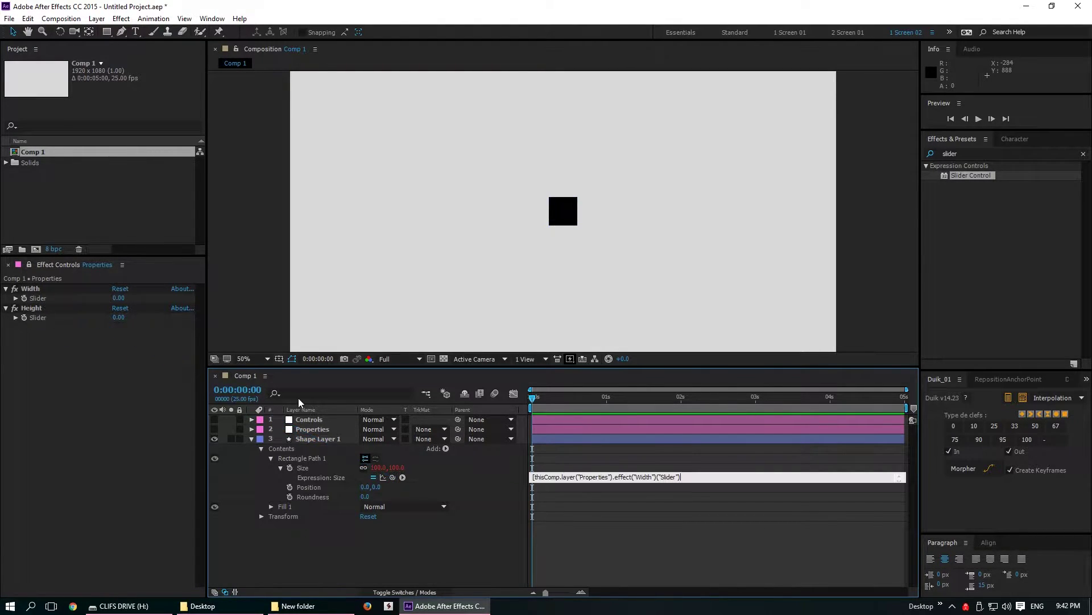
text(,)
drag(393, 477, 53, 323)
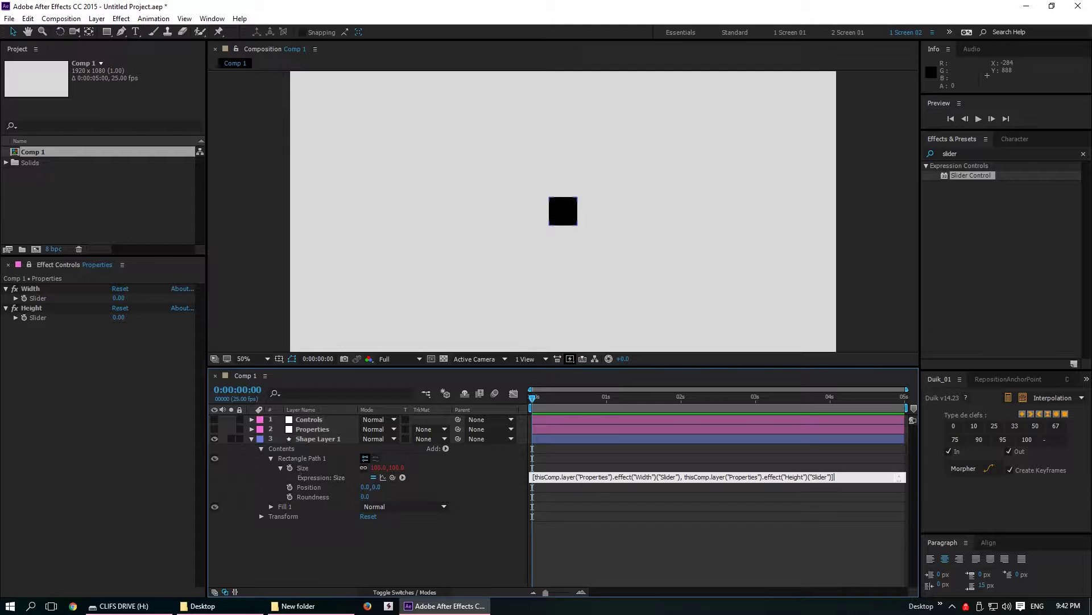
click(425, 475)
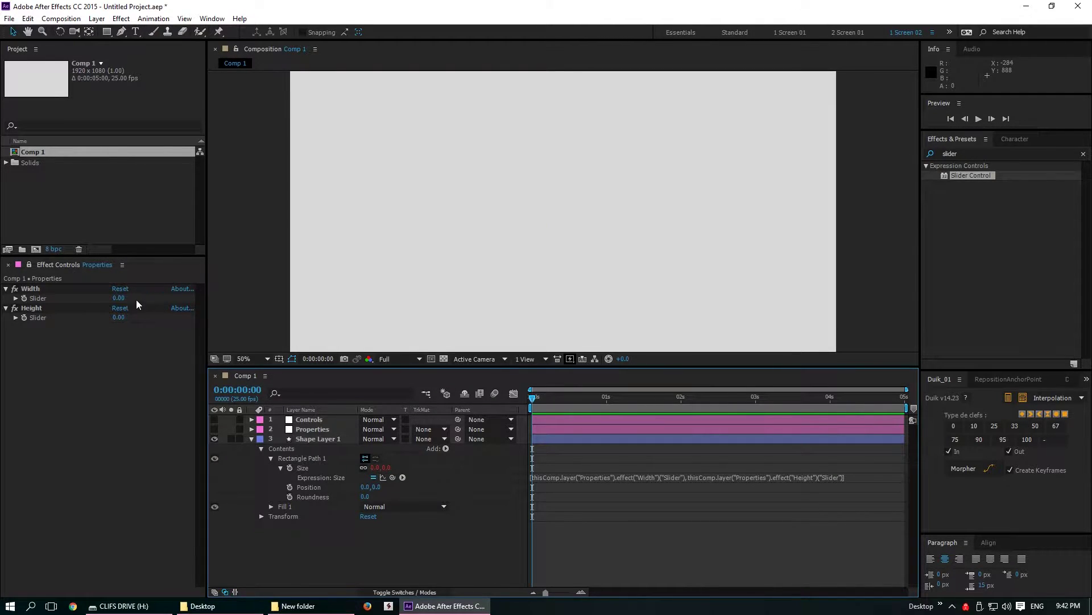
Step: Set the Width slider to 10 and the Height slider to 80
click(118, 298)
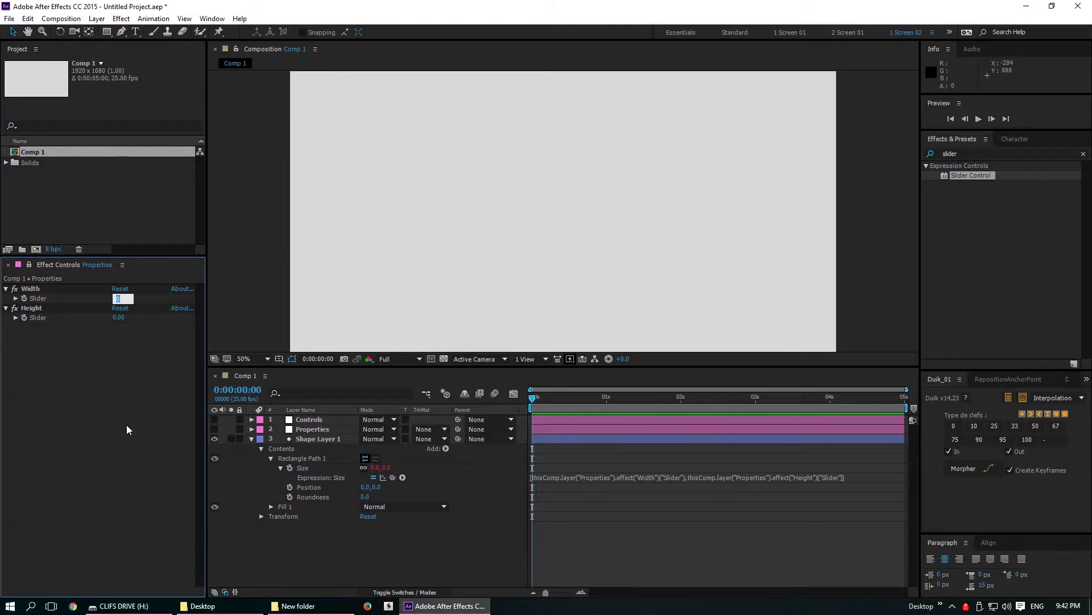
text(1)
key(Tab)
text(80)
key(Return)
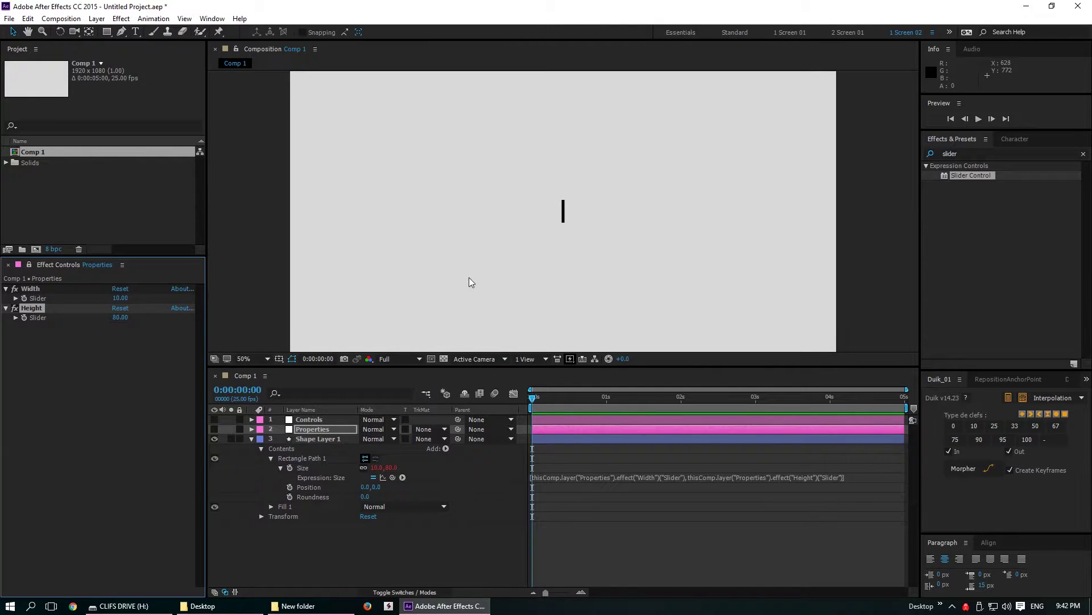
Step: Separate the shape layer's position into X and Y dimensions and set its X Position to 40
click(314, 439)
key(p)
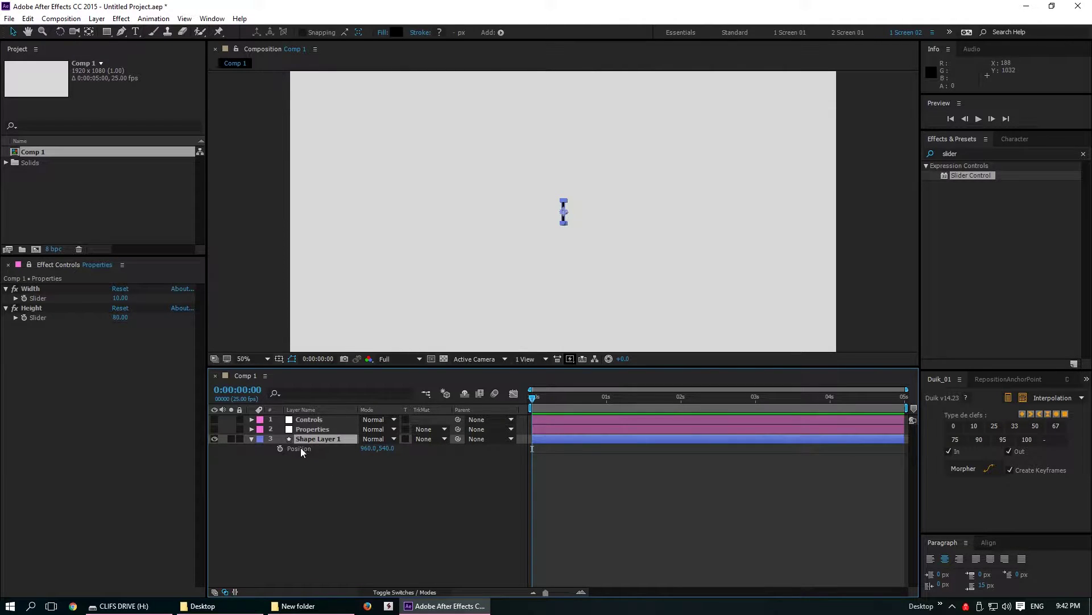
right_click(301, 449)
click(340, 469)
click(366, 448)
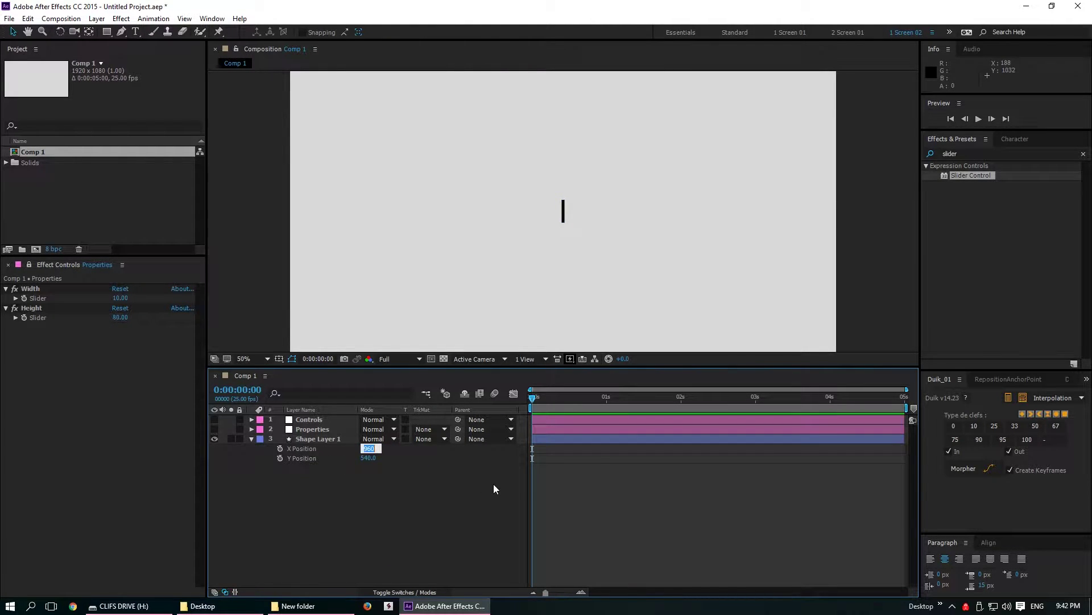
text(40)
key(Return)
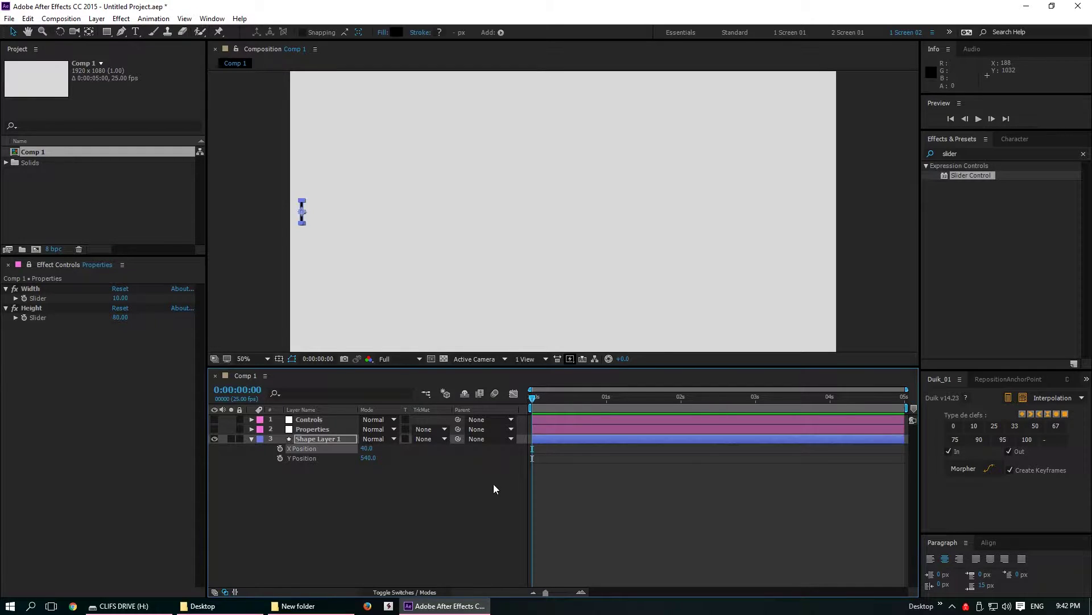
Step: Set the shape layer's X Position to 20
click(369, 458)
click(366, 448)
text(20)
key(Return)
click(421, 469)
Step: Rename the shape layer as S_01
click(306, 438)
key(Return)
text(S_01)
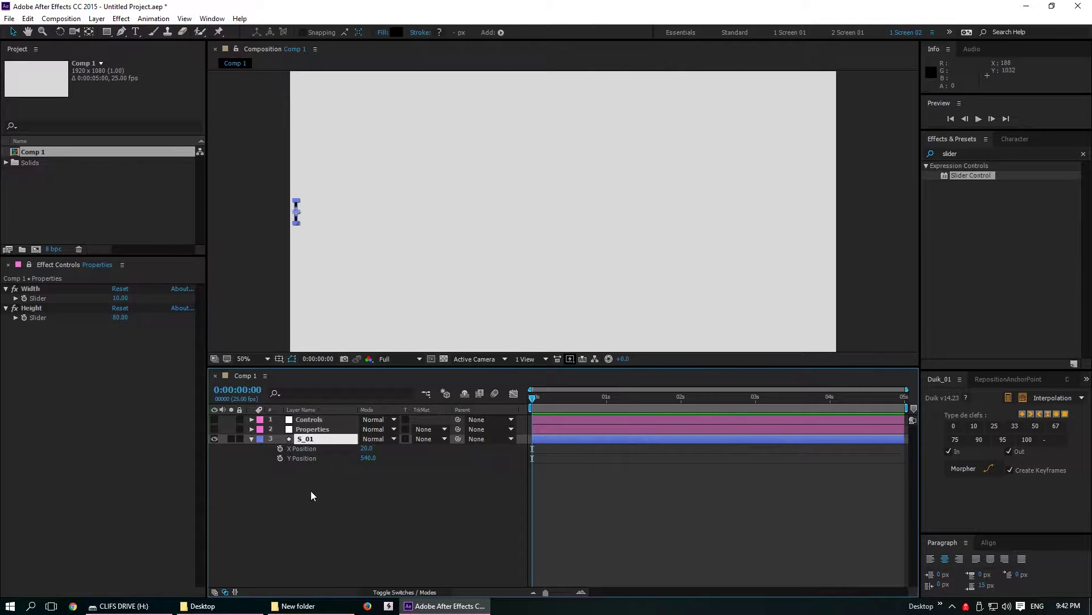
click(311, 490)
Step: Duplicate the S_01 layer and reveal the duplicate's X and Y Position properties
click(305, 440)
key(ctrl+d)
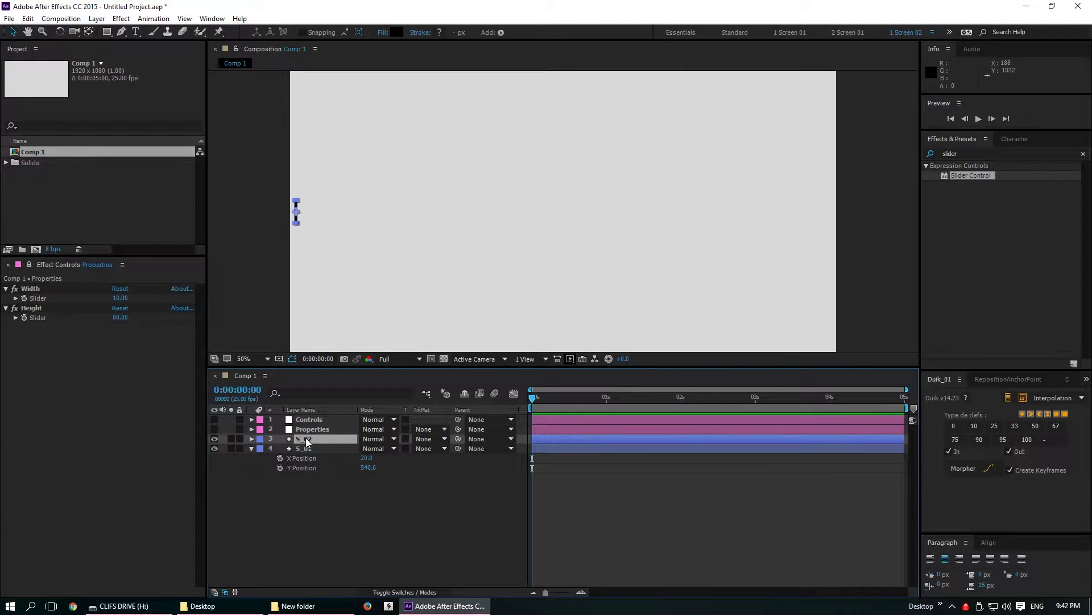
click(252, 439)
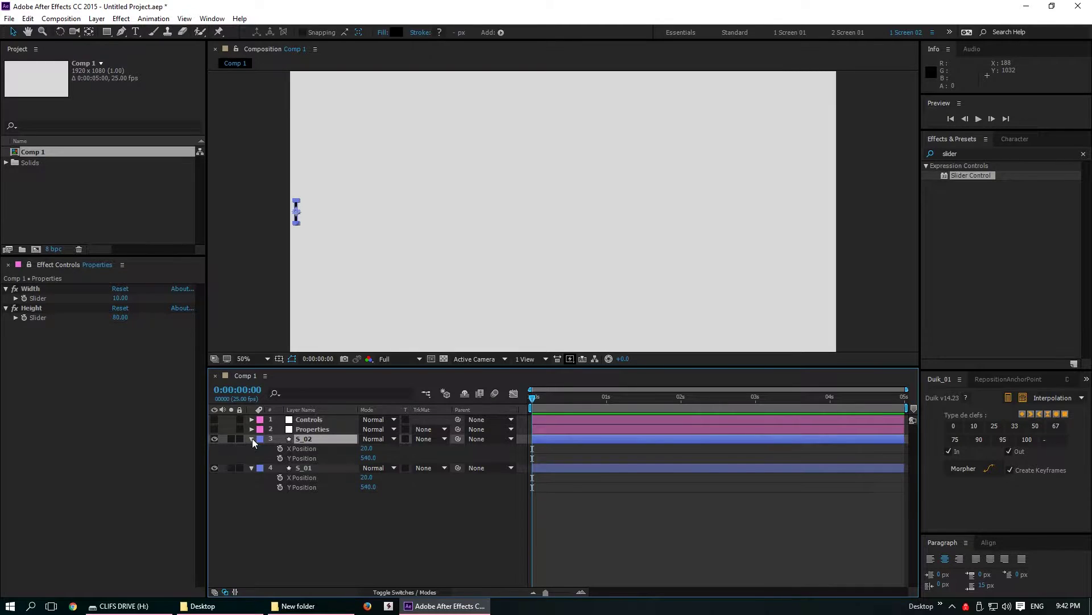
click(306, 506)
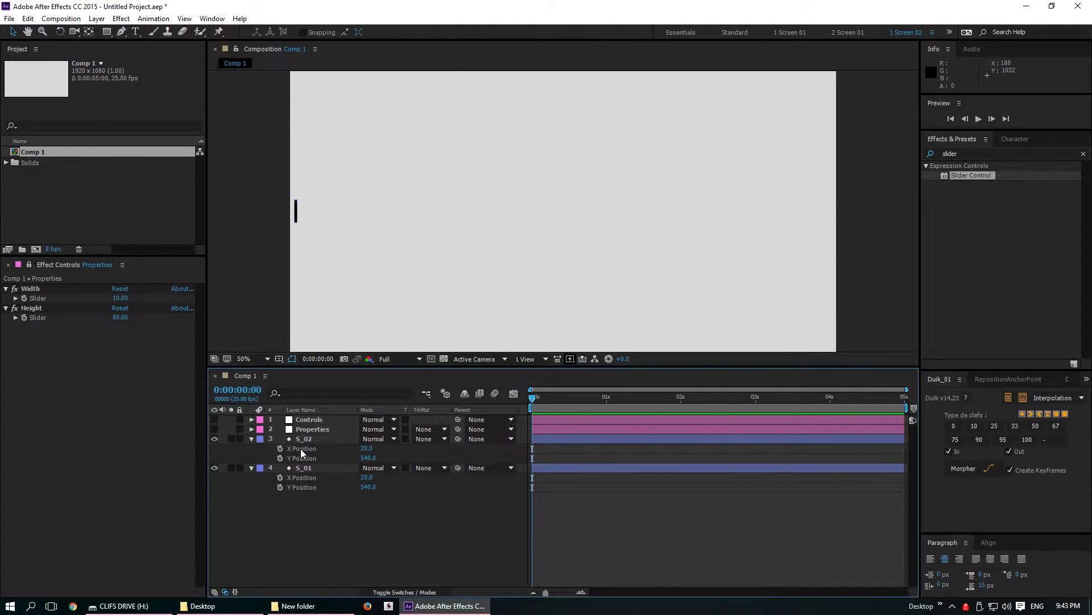
Step: Unlock the effect controls display and give the Controls layer four Slider Control effects
click(302, 421)
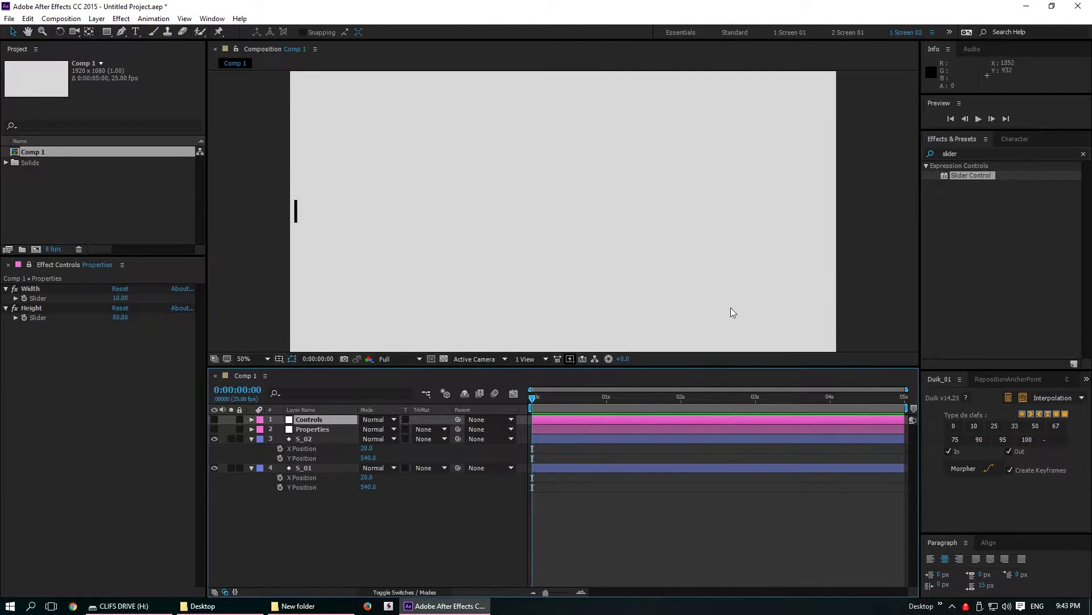
click(29, 265)
drag(969, 175, 76, 319)
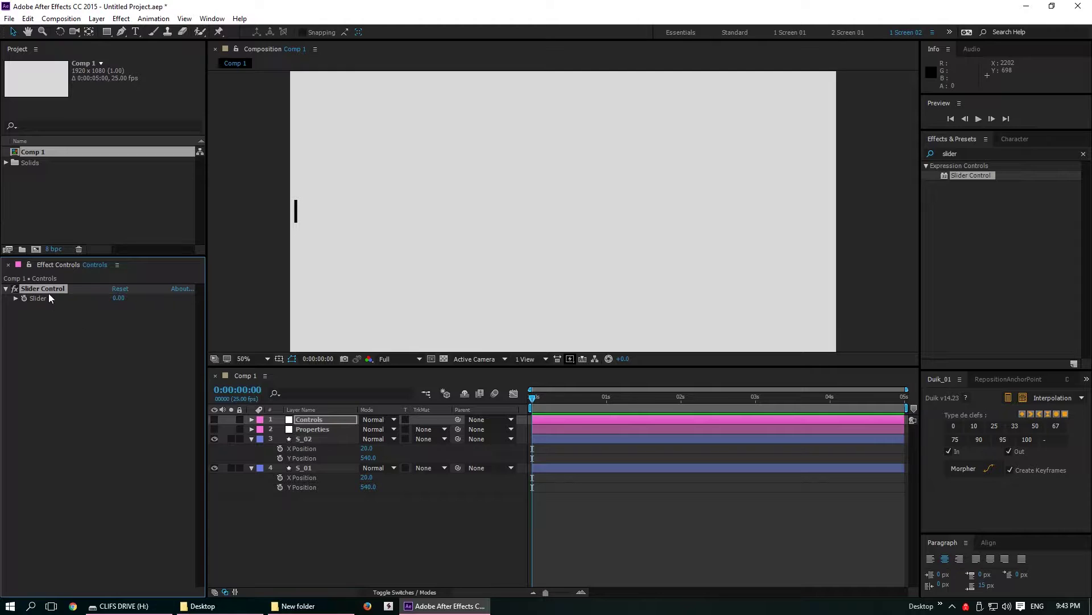
key(ctrl+d)
key(ctrl+d)
key(ctrl+d)
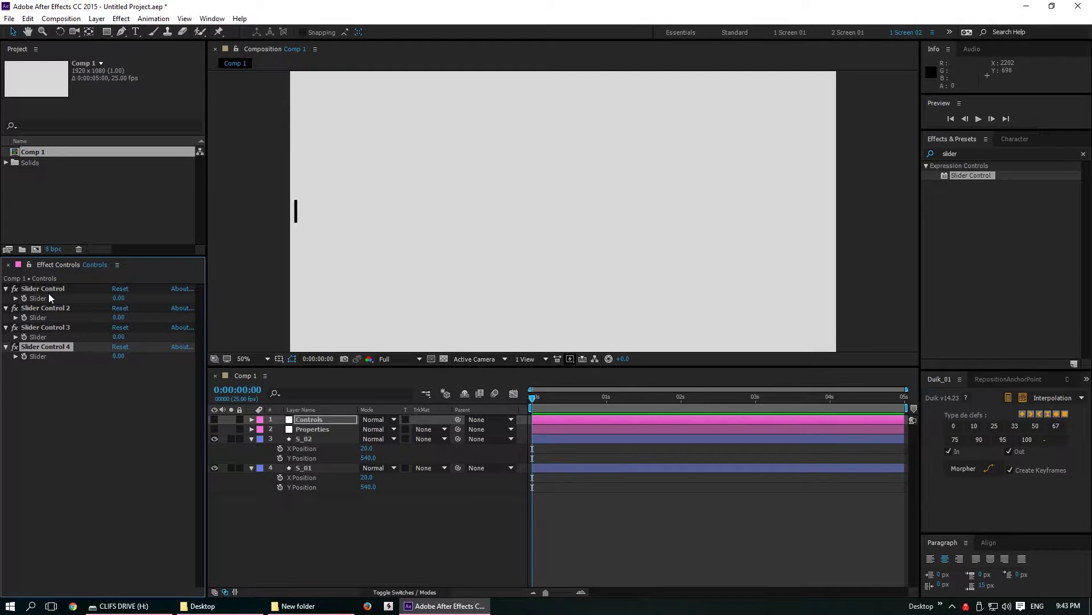
Step: Rename the first two sliders on the Controls layer as RandTest and Min
click(47, 289)
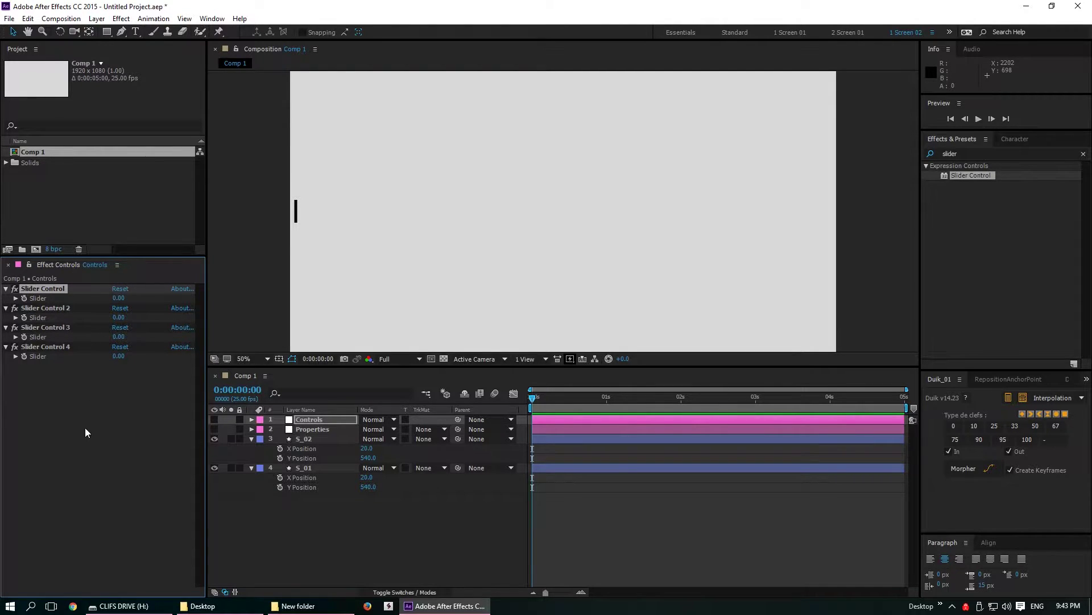
key(Return)
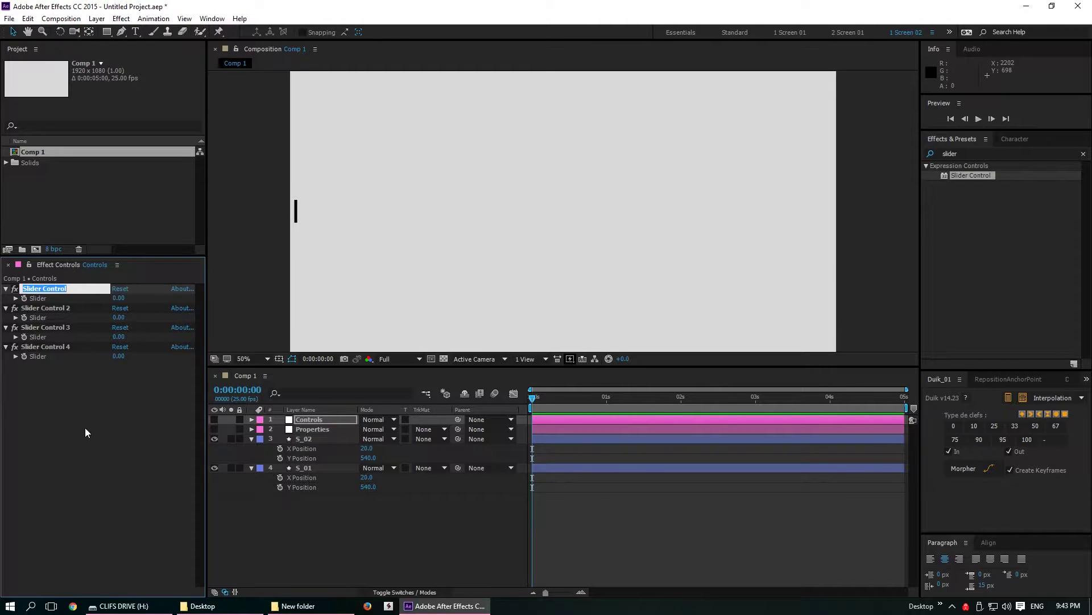
text(Re)
text(nd)
text(Test)
click(42, 308)
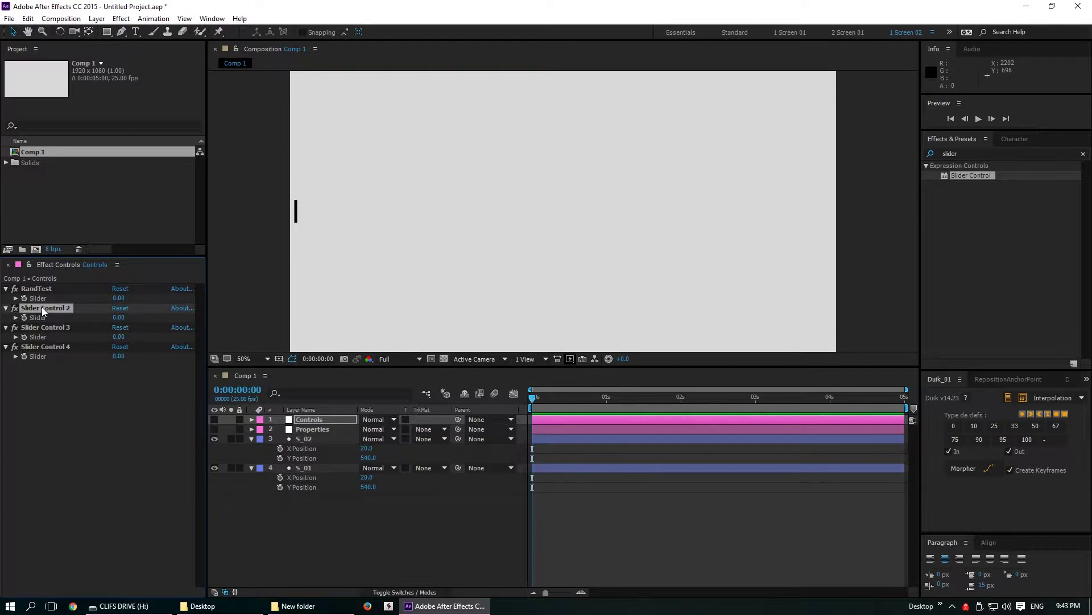
key(Return)
text(Min)
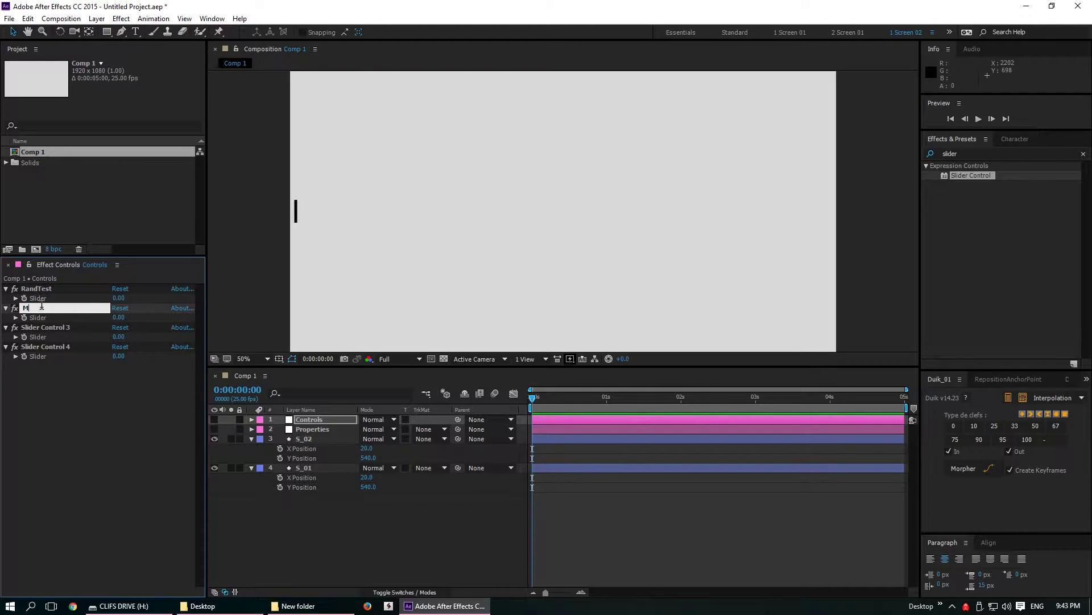
Step: Rename the third and fourth sliders on the Controls layer as Max and Step
click(35, 327)
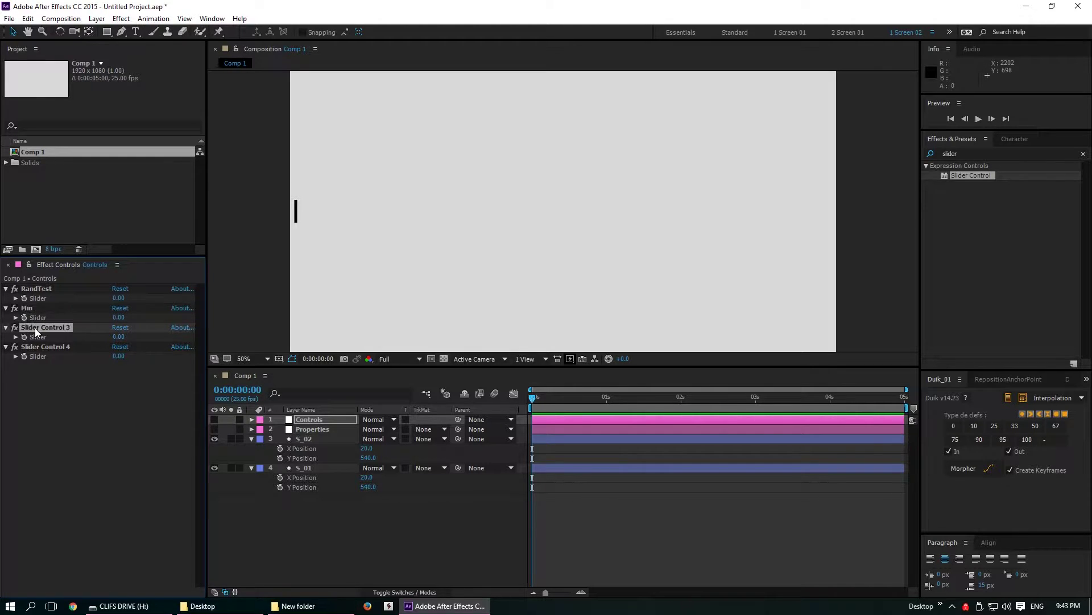
key(Return)
text(Max)
key(Return)
click(44, 347)
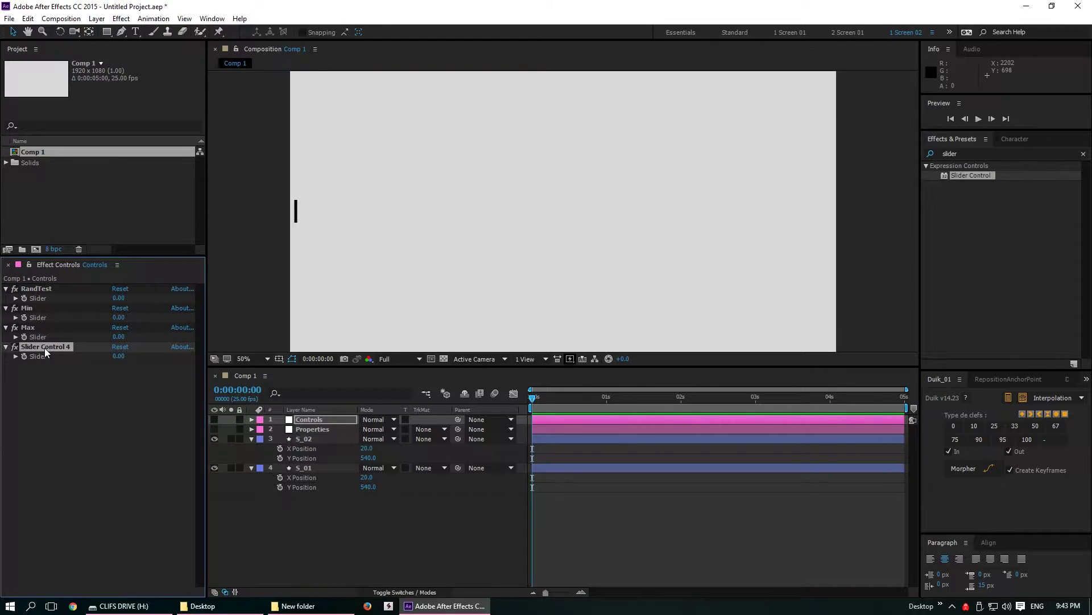
key(t)
key(Return)
text(Step)
click(30, 394)
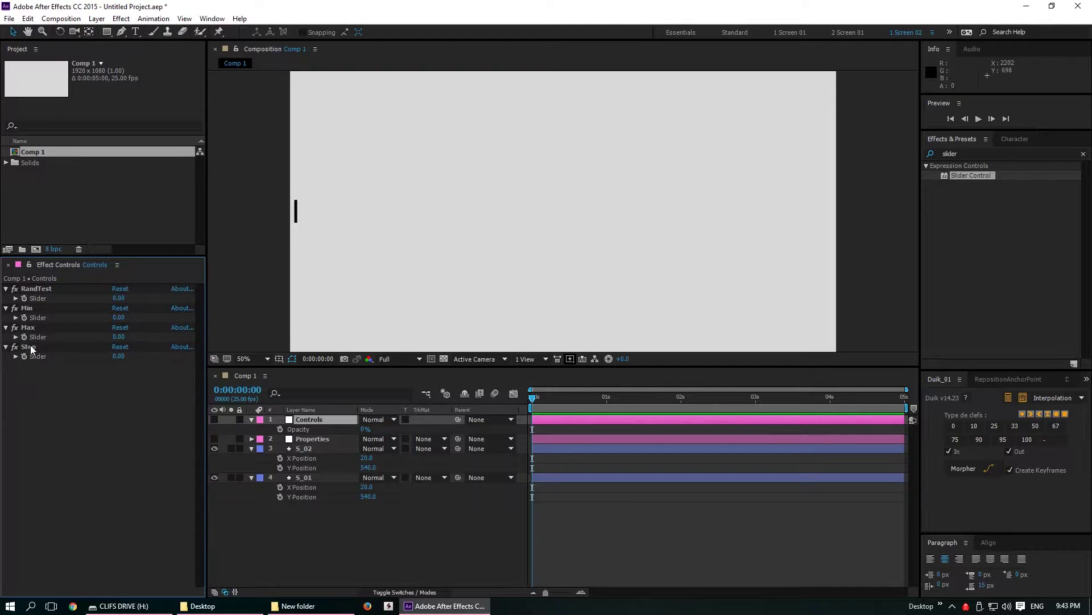
Step: Set the Controls sliders to 20 for Step, 3 for Min, 10 for Max and 60 for RandTest
text(20)
key(Return)
click(118, 317)
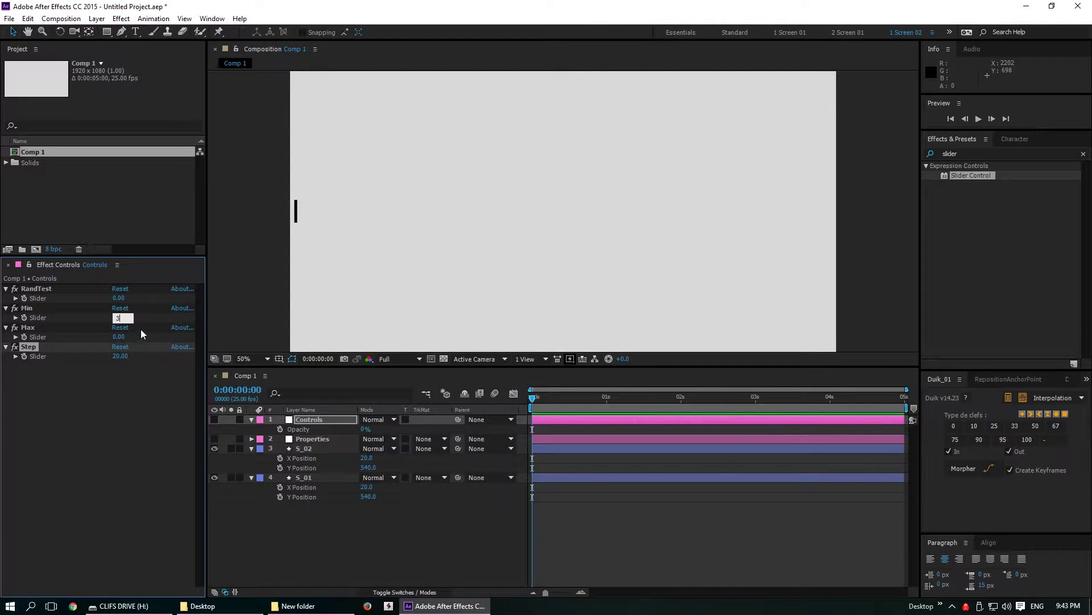
click(118, 336)
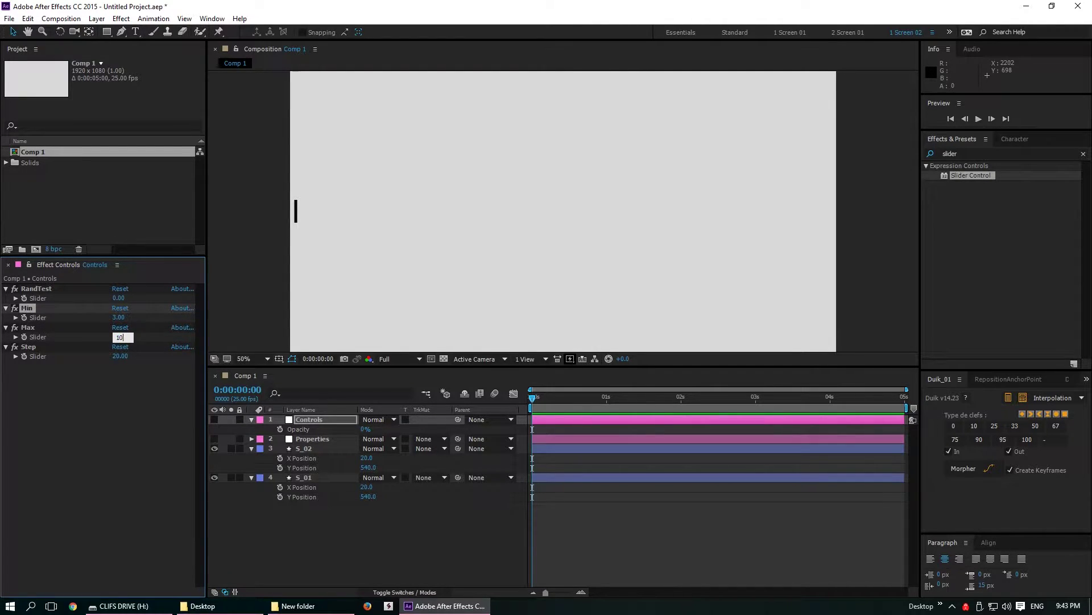
click(118, 298)
text(60)
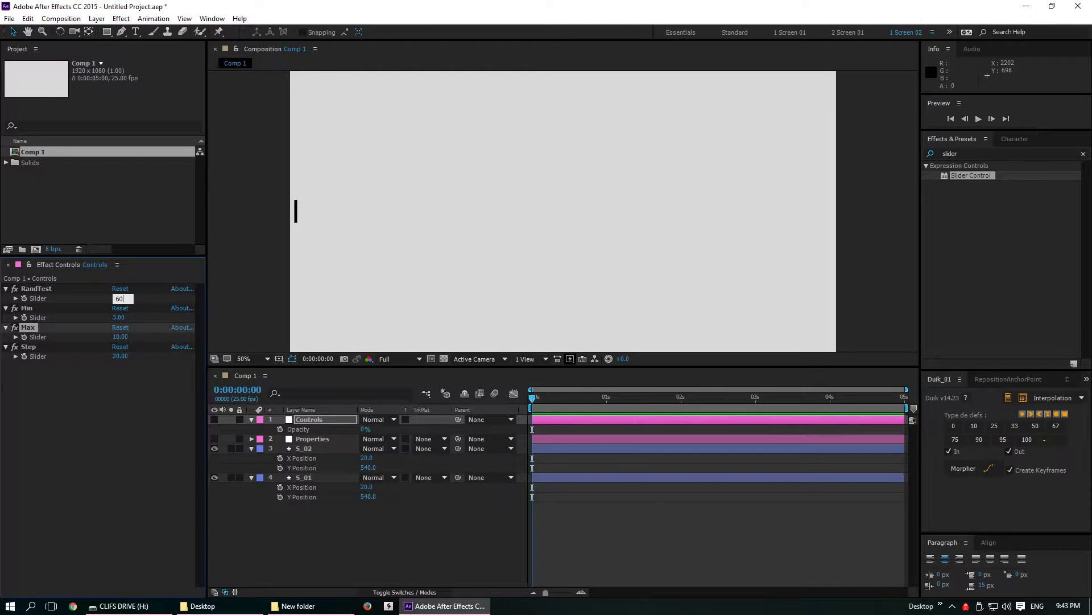
key(Return)
click(119, 385)
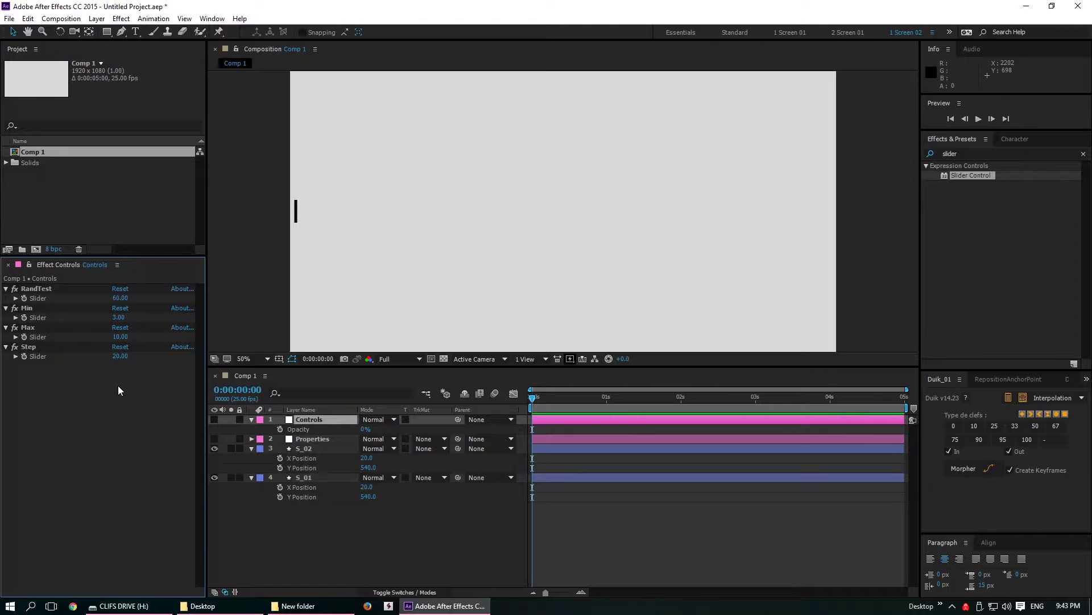
Step: Add a Color Control effect from the Expression Controls group to the Properties layer
click(308, 440)
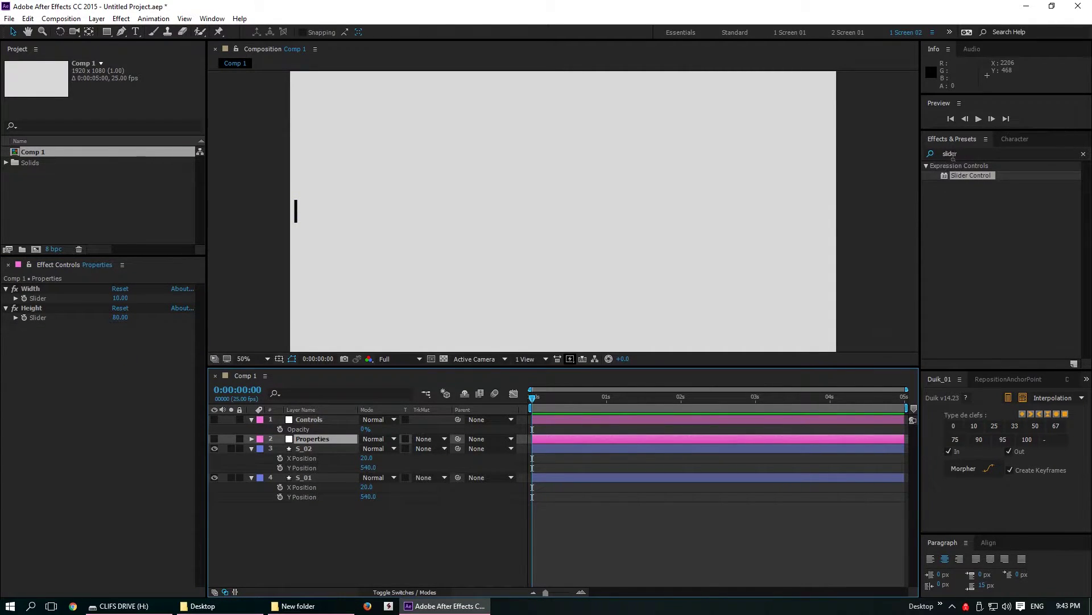
click(1084, 154)
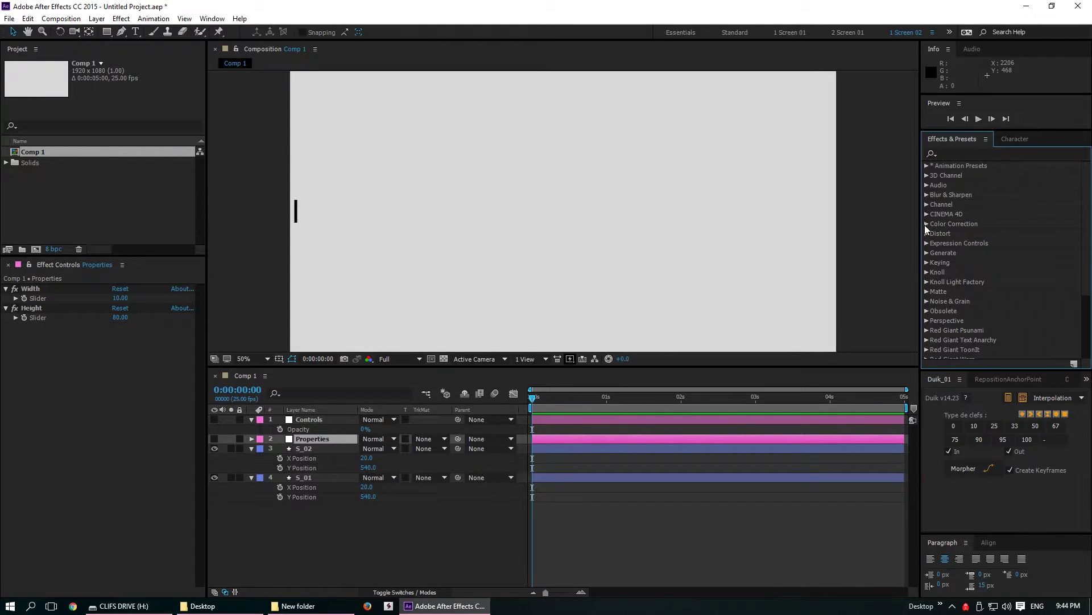
click(926, 243)
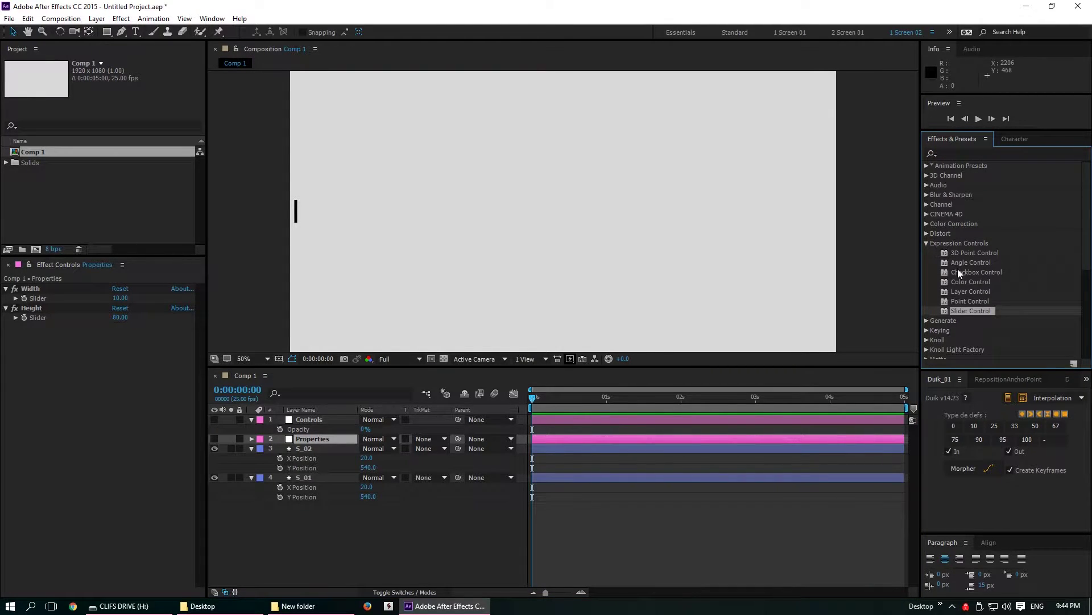
drag(958, 281, 39, 346)
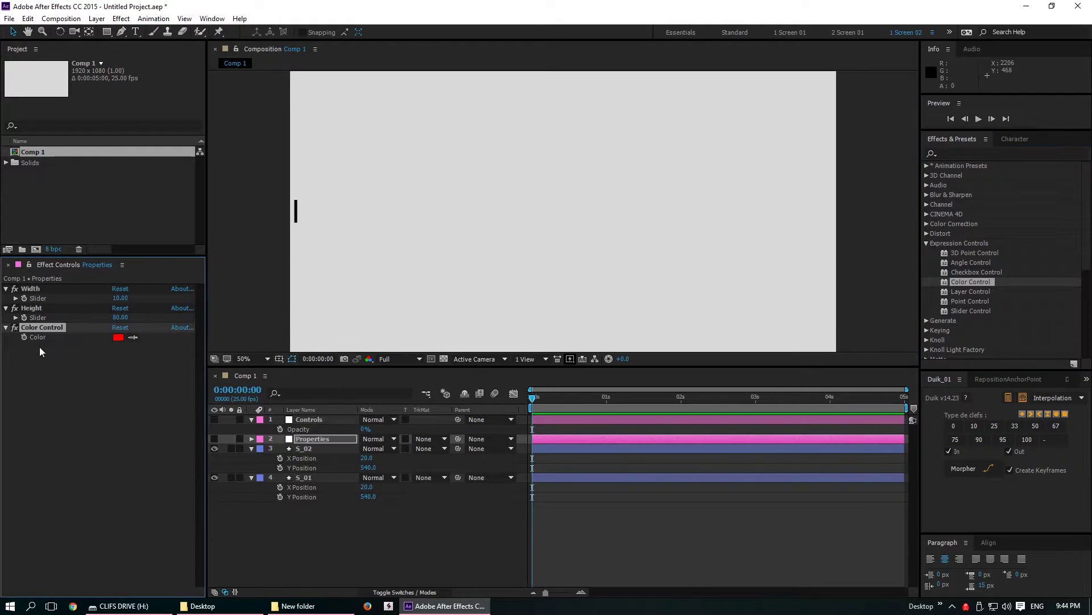
Step: Delete the S_02 layer and enable an expression on the Color of S_01's Fill 1
click(298, 449)
key(Delete)
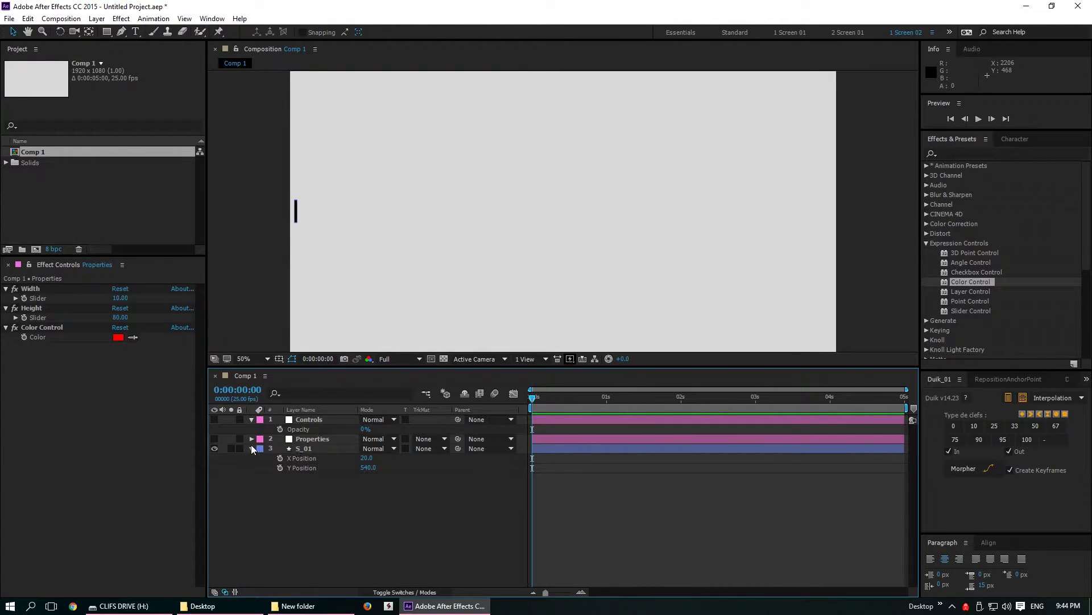
click(252, 448)
click(252, 449)
click(260, 458)
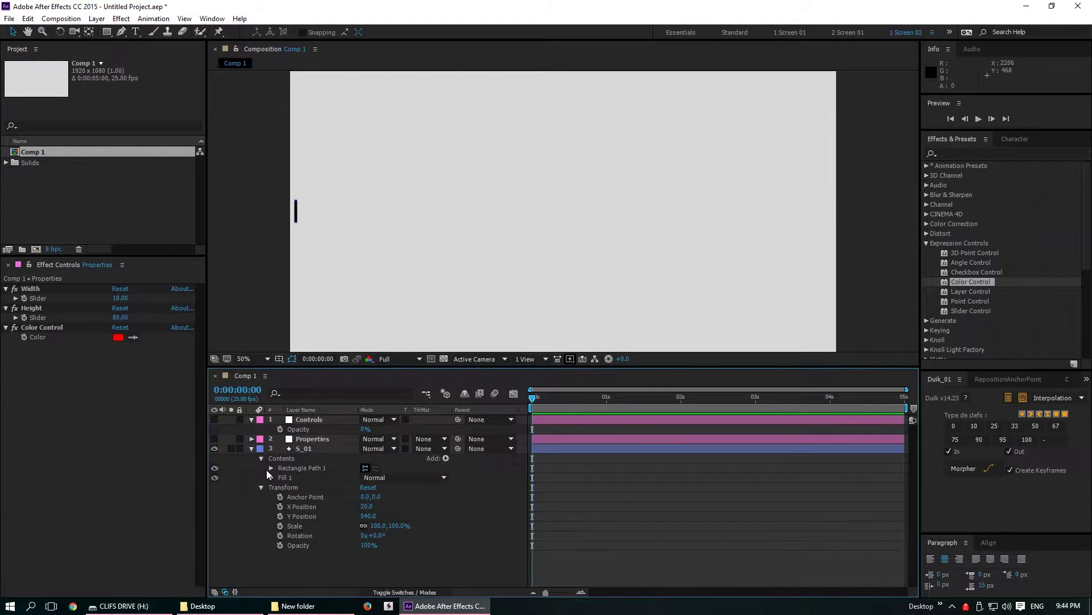
click(271, 477)
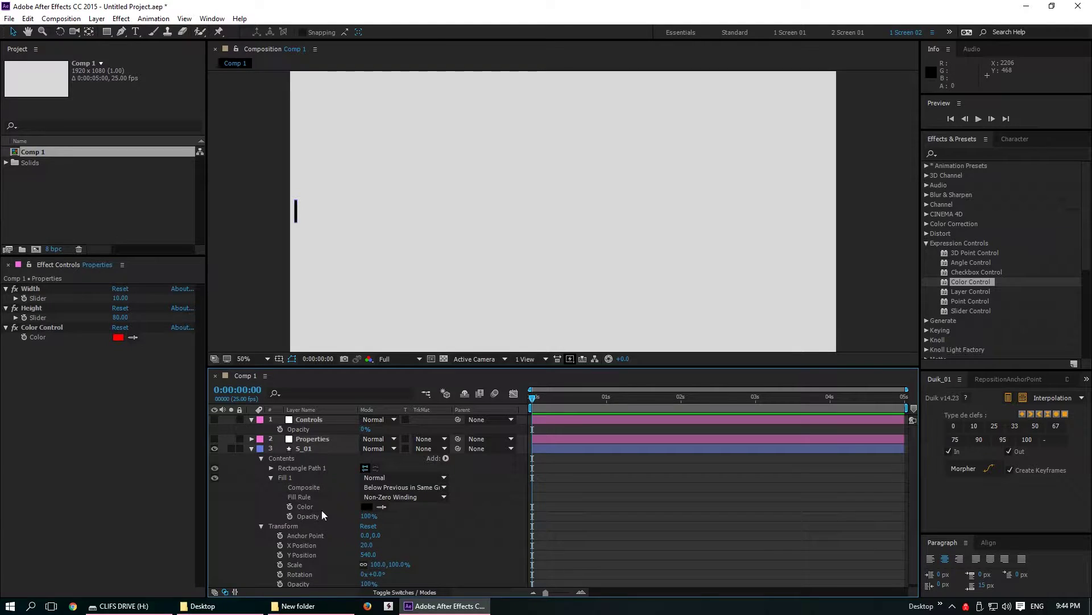
alt+click(292, 505)
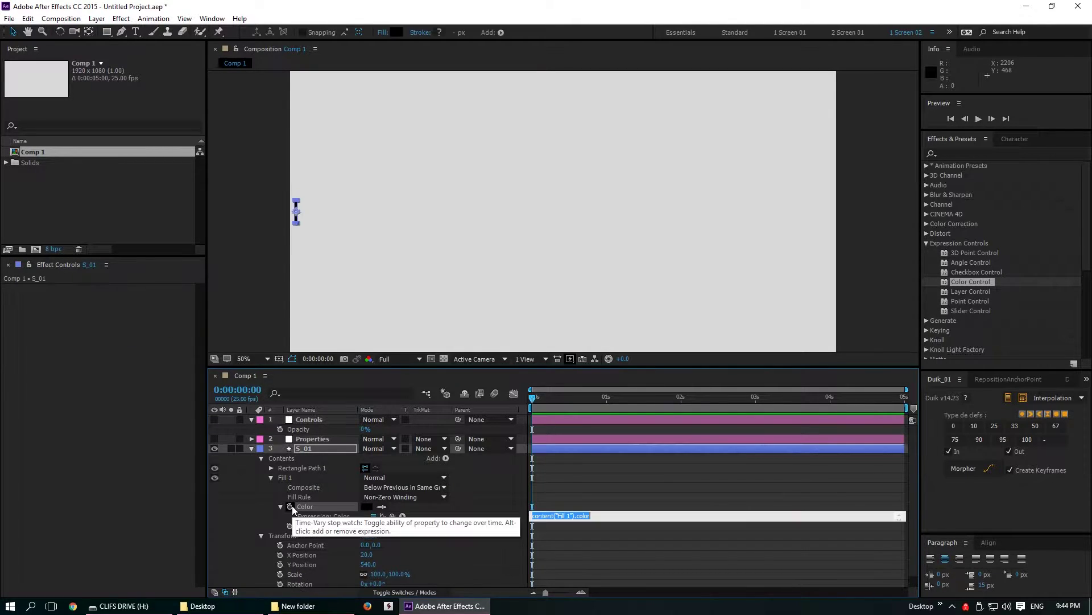
Step: Link the fill Color expression to the Color Control's Color on the Properties layer
click(309, 440)
drag(392, 515, 66, 337)
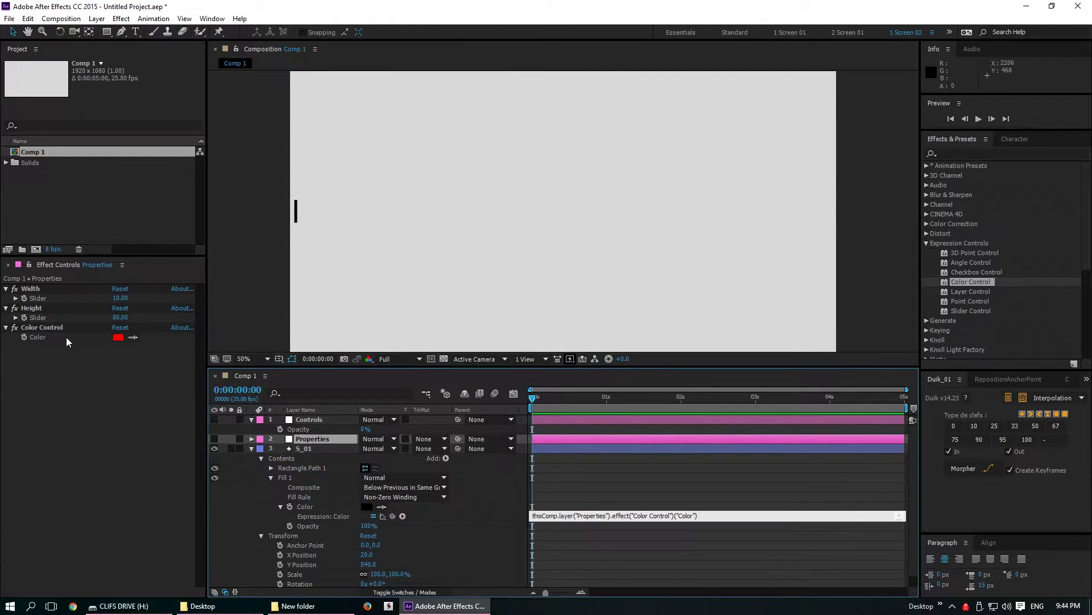
click(440, 514)
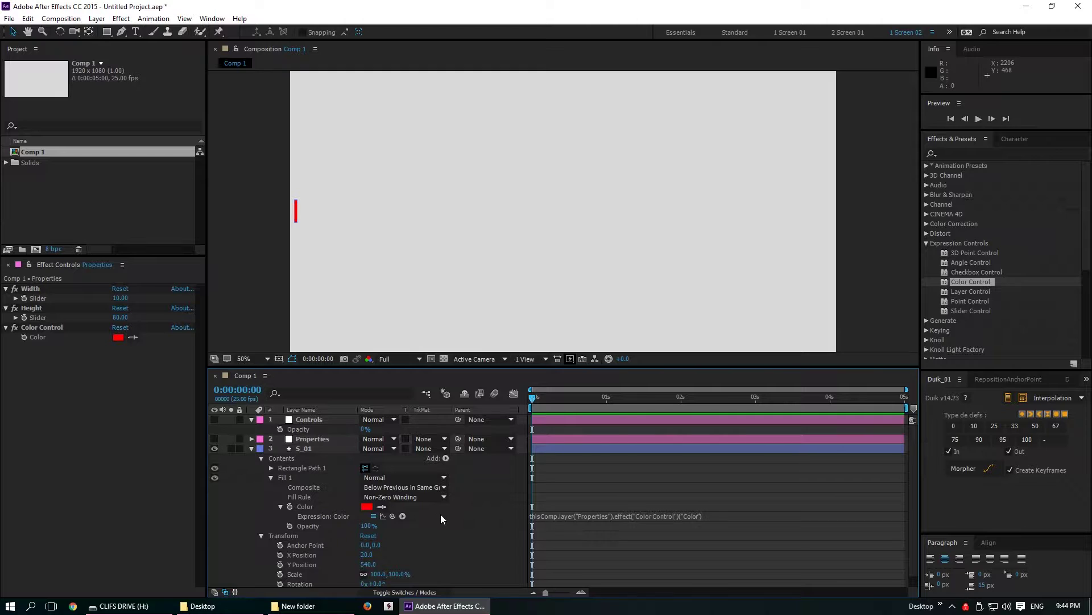
Step: Set the Properties layer's Color Control to black
click(118, 337)
drag(57, 153, 22, 201)
click(263, 31)
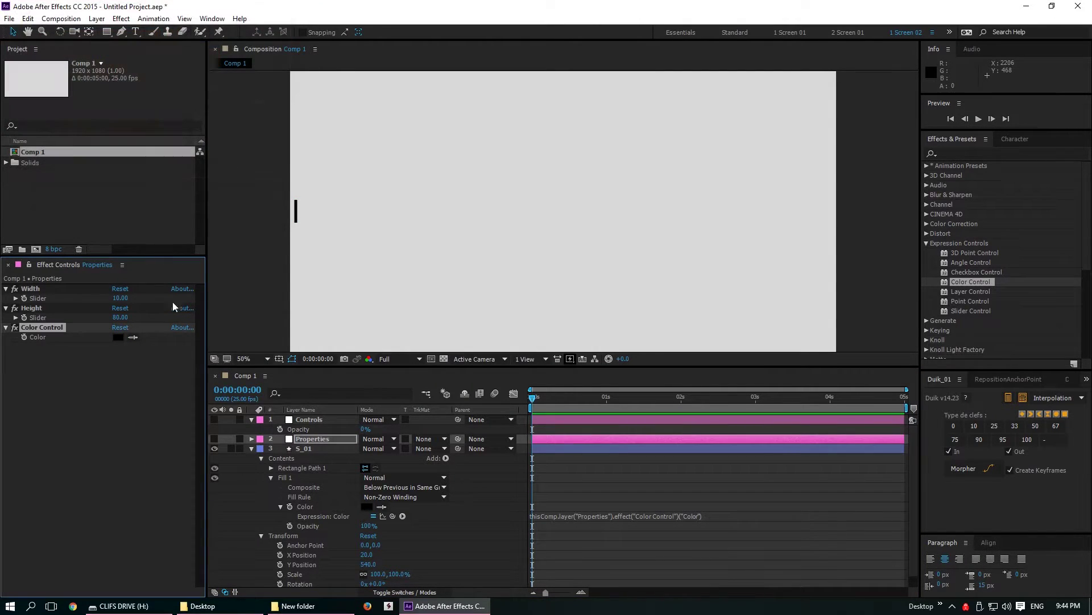
click(107, 447)
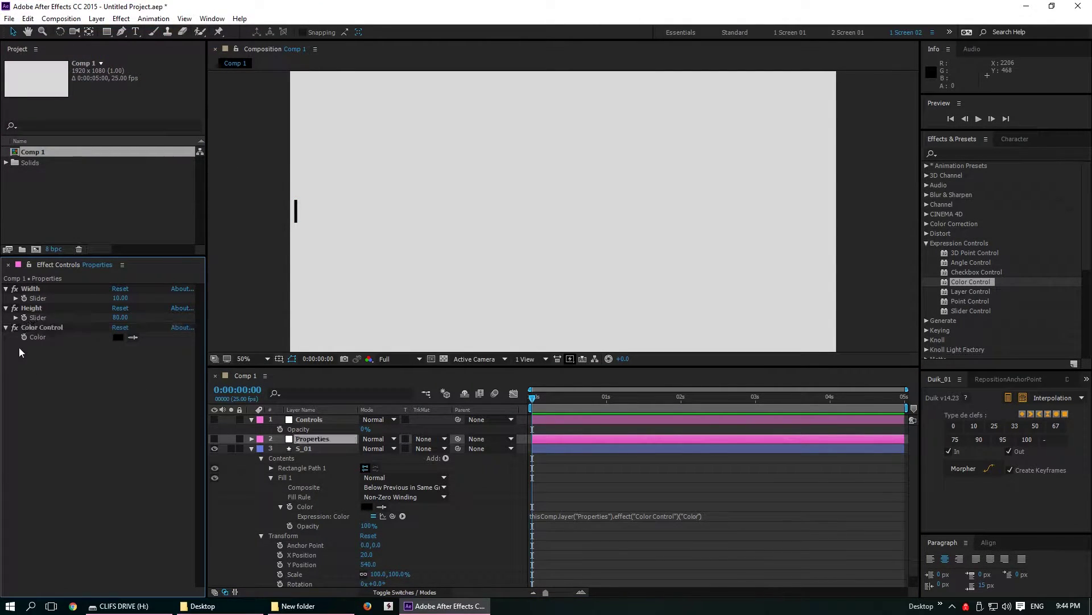
Step: Duplicate the S_01 layer and enable an expression on the duplicate's X Position
click(296, 450)
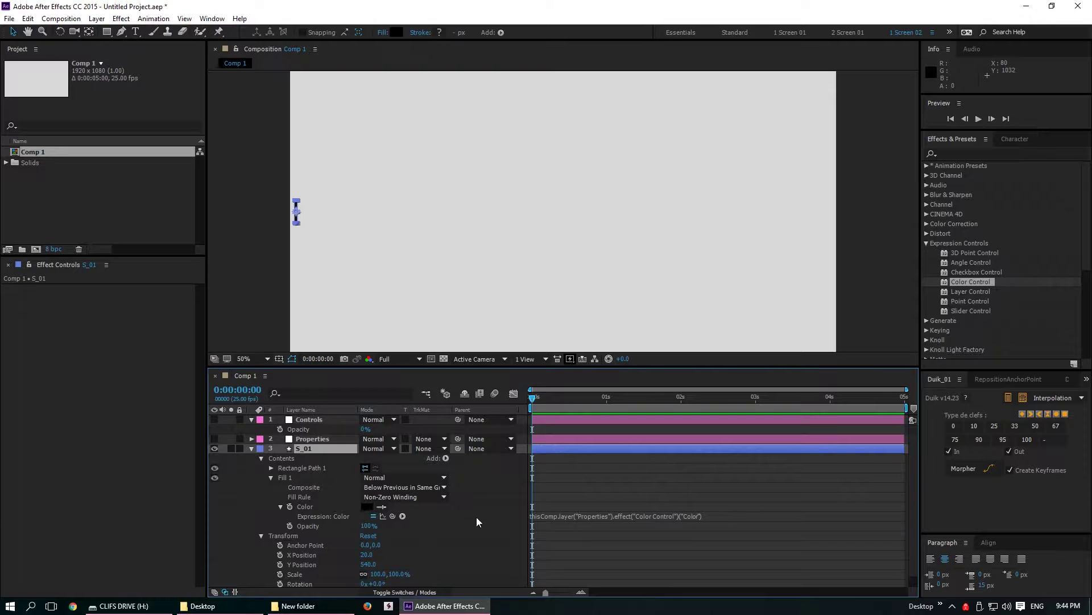
click(295, 438)
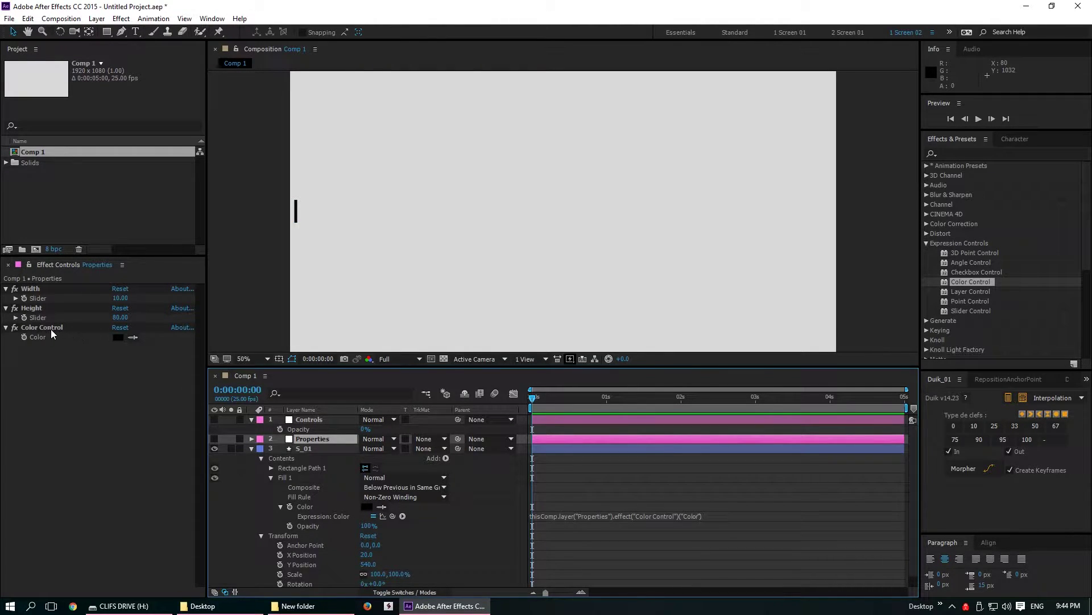
click(302, 448)
key(ctrl+d)
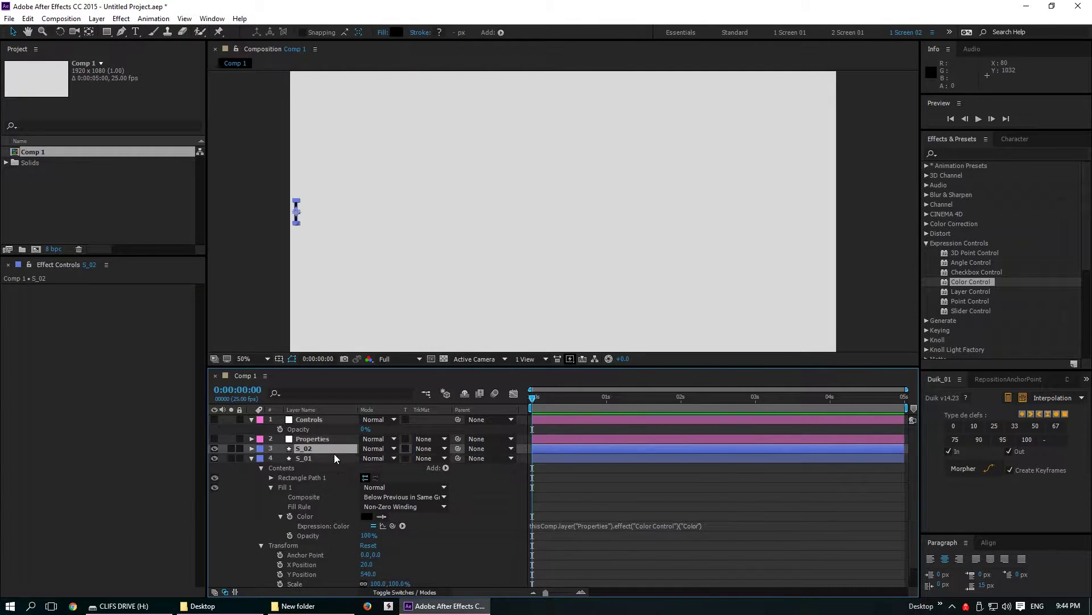
key(p)
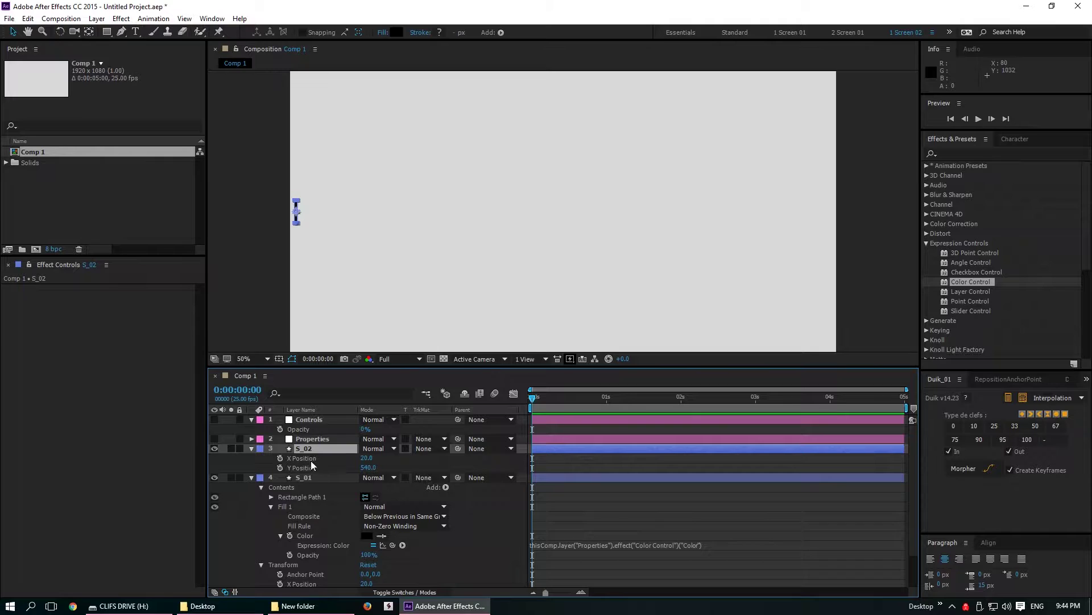
alt+click(279, 458)
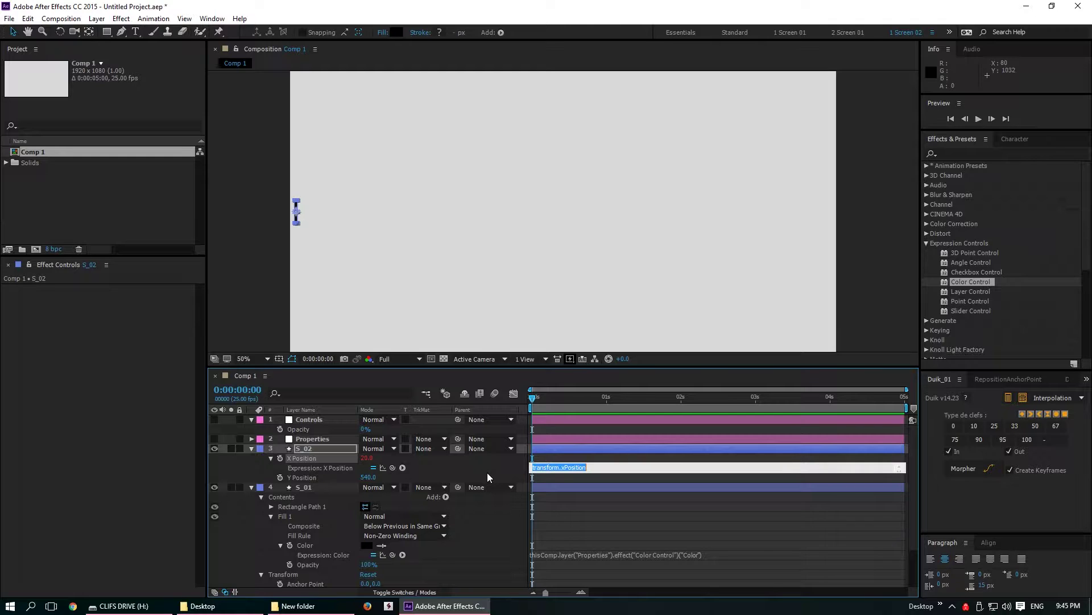
Step: Define initX in S_02's X Position expression as the value of S_01's X Position
text(initX =)
click(310, 487)
key(p)
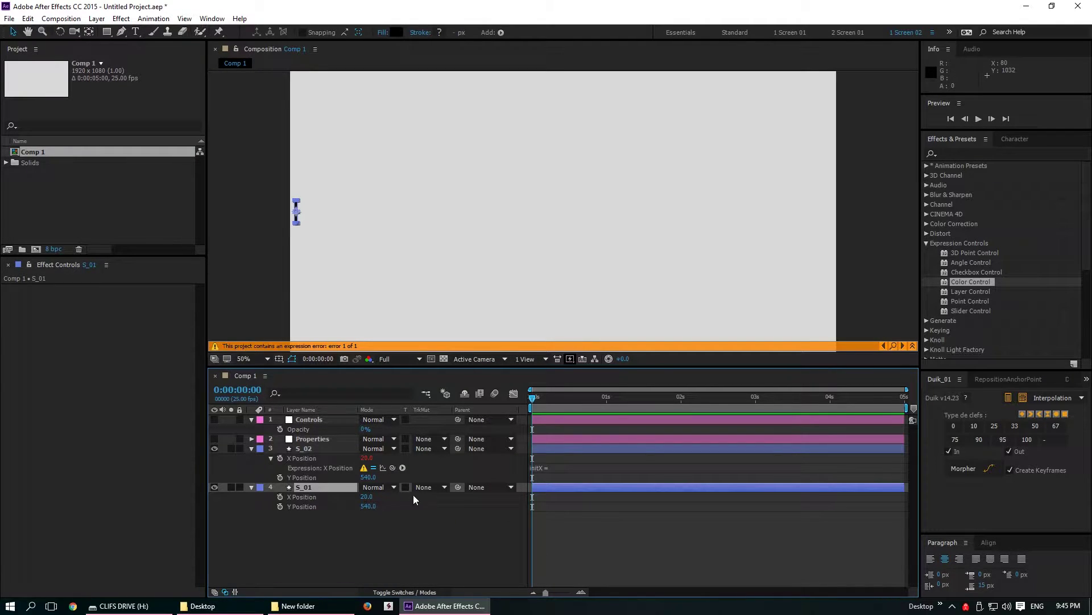
click(560, 467)
click(560, 466)
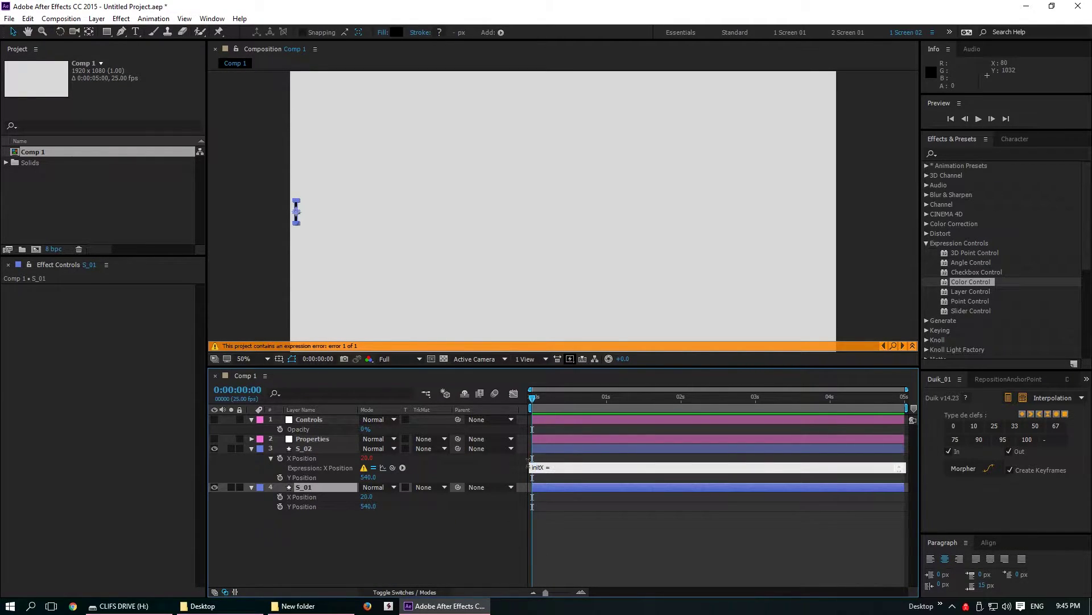
drag(393, 468, 310, 499)
text(.value;)
click(449, 477)
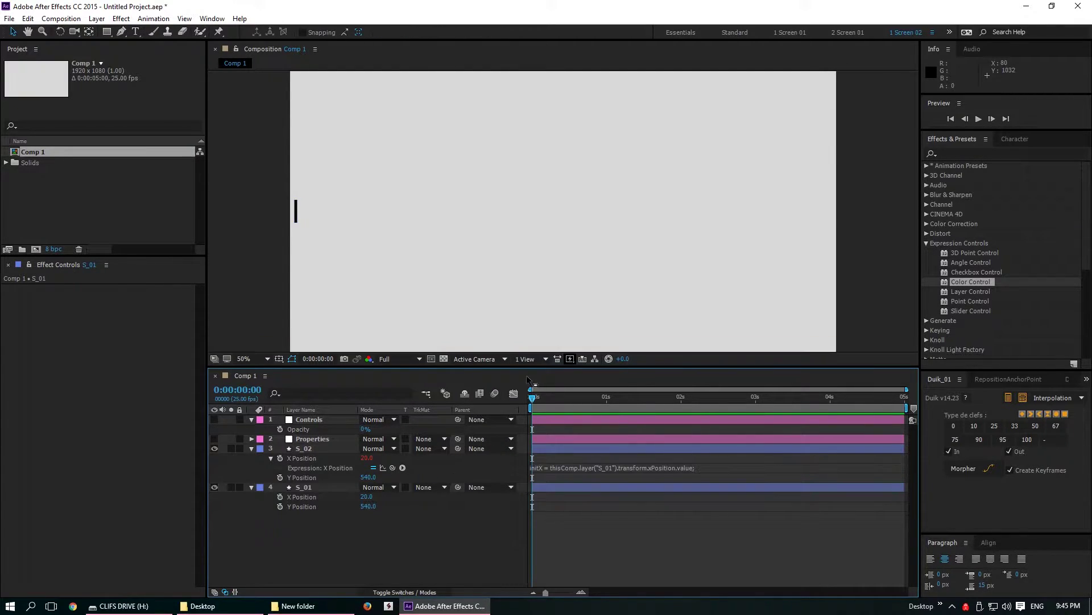
Step: Enlarge the timeline and expression area, and add a RandTest variable linked to the RandTest slider on the Controls layer
drag(528, 371, 516, 178)
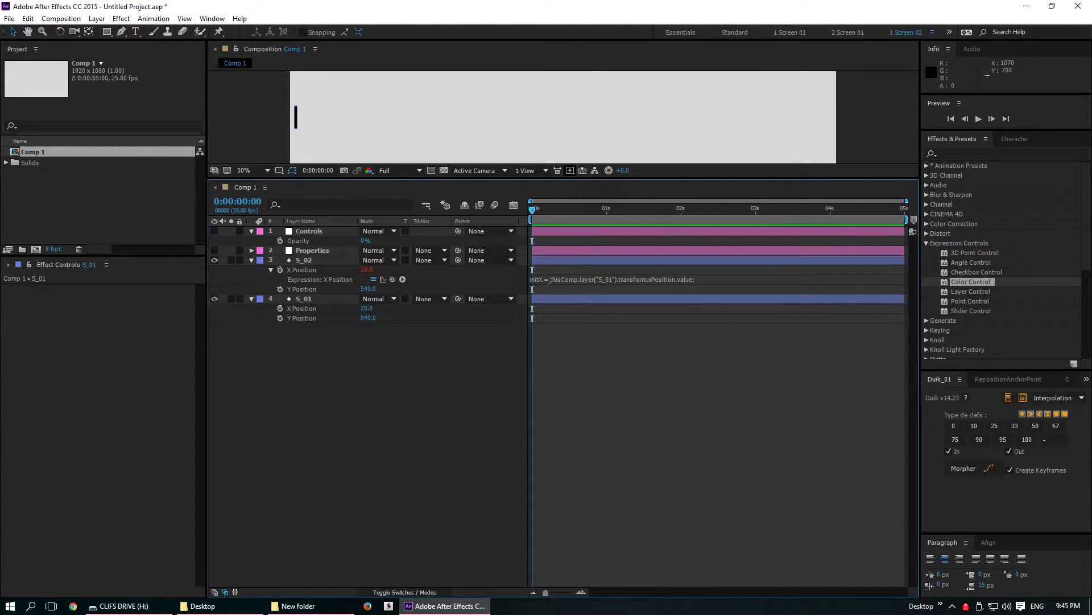
drag(549, 285, 543, 449)
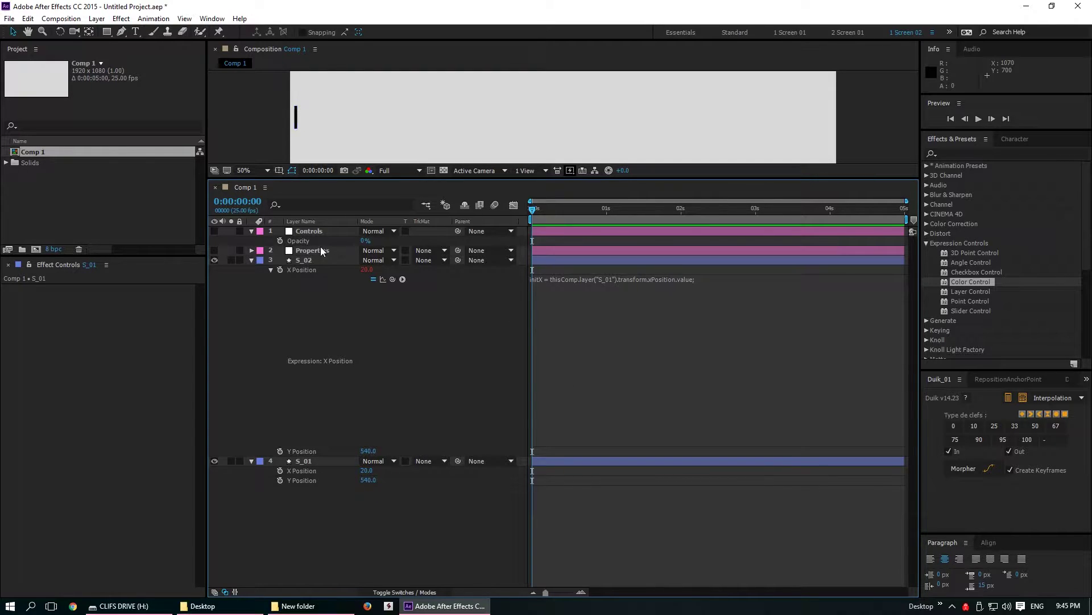
click(320, 232)
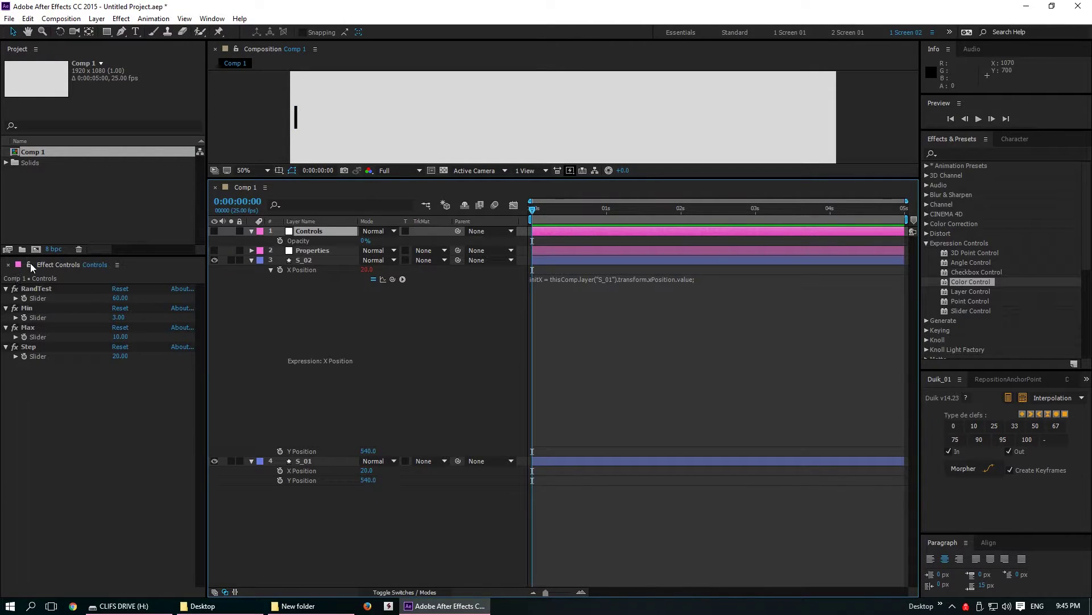
click(706, 277)
click(706, 278)
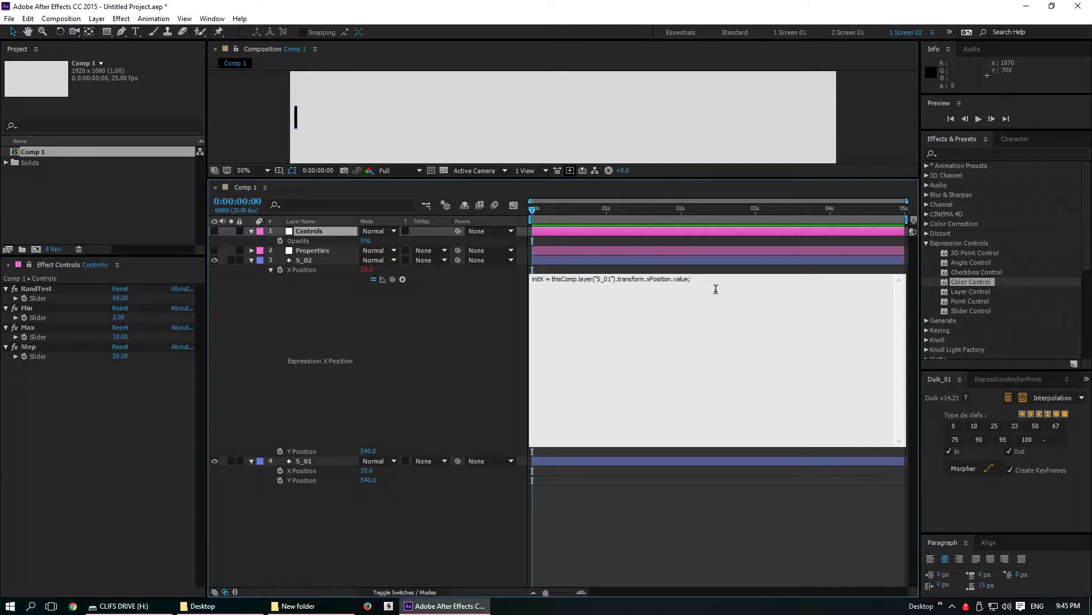
text(RandTest =)
drag(392, 279, 37, 298)
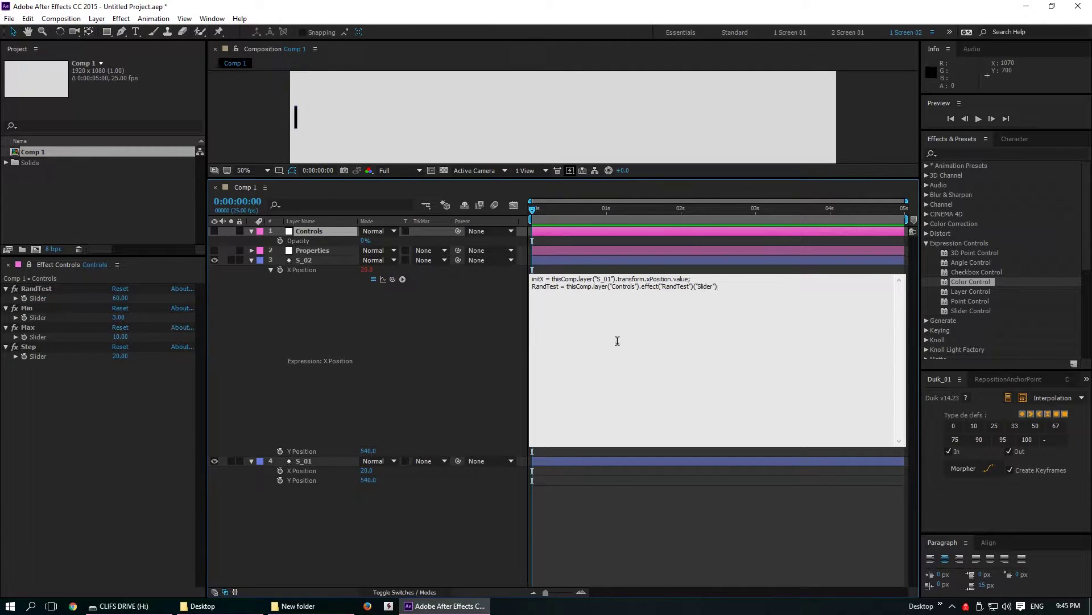
text(;)
key(Return)
Step: Add min and max variables to the expression, linked to the Min and Max sliders on the Controls layer
text(min =)
drag(393, 279, 42, 318)
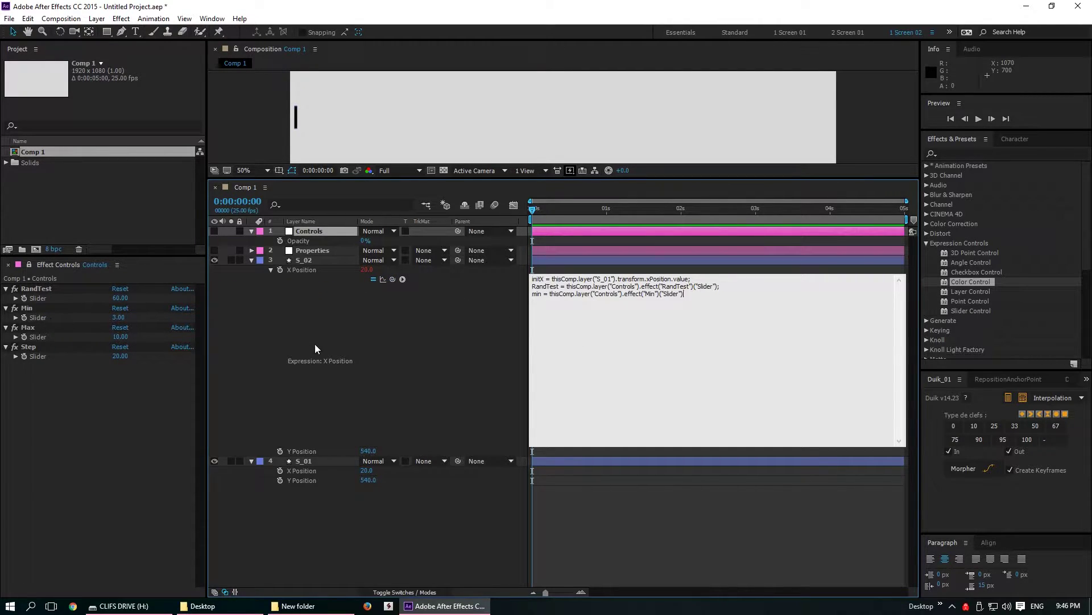
key(Return)
text(max = max)
key(BackSpace)
key(BackSpace)
drag(392, 279, 59, 336)
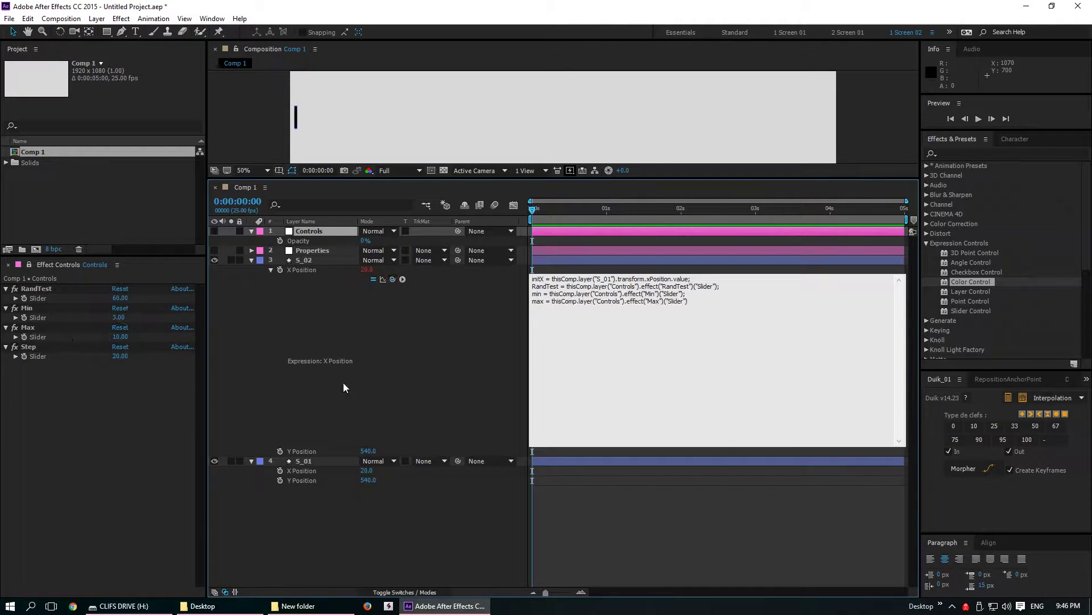
text(; )
Step: Add a step variable linked to the Controls layer's Step slider, plus the line newX = initX + step
text(step)
text( =)
drag(393, 278, 43, 354)
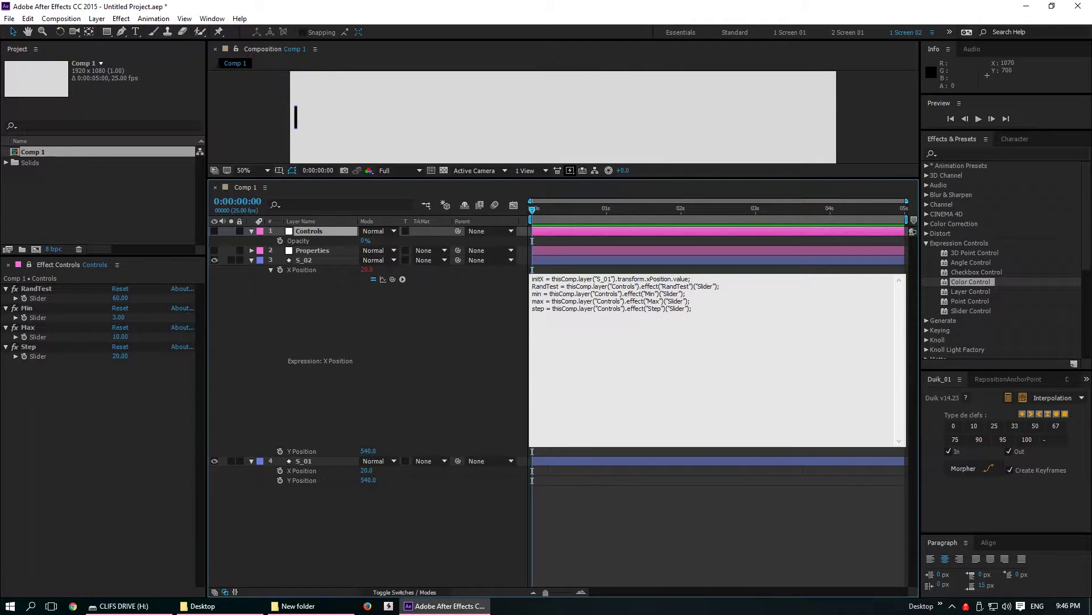
text(;)
key(Return)
text(newX = in)
text(itX + step)
Step: Add a Slider Control to the S_02 layer and rename it Random
click(310, 261)
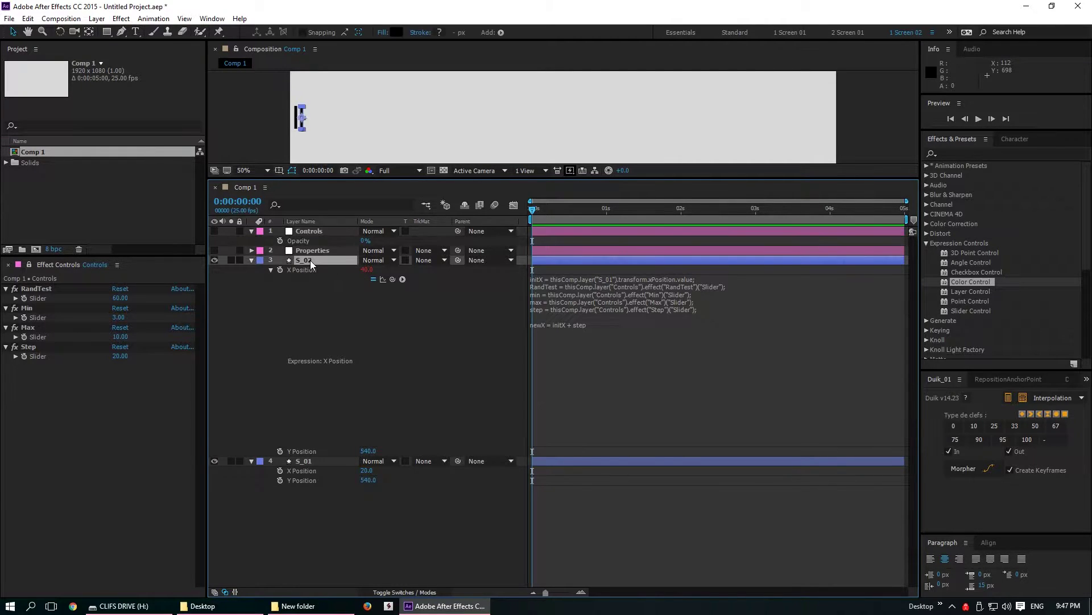
drag(970, 310, 312, 260)
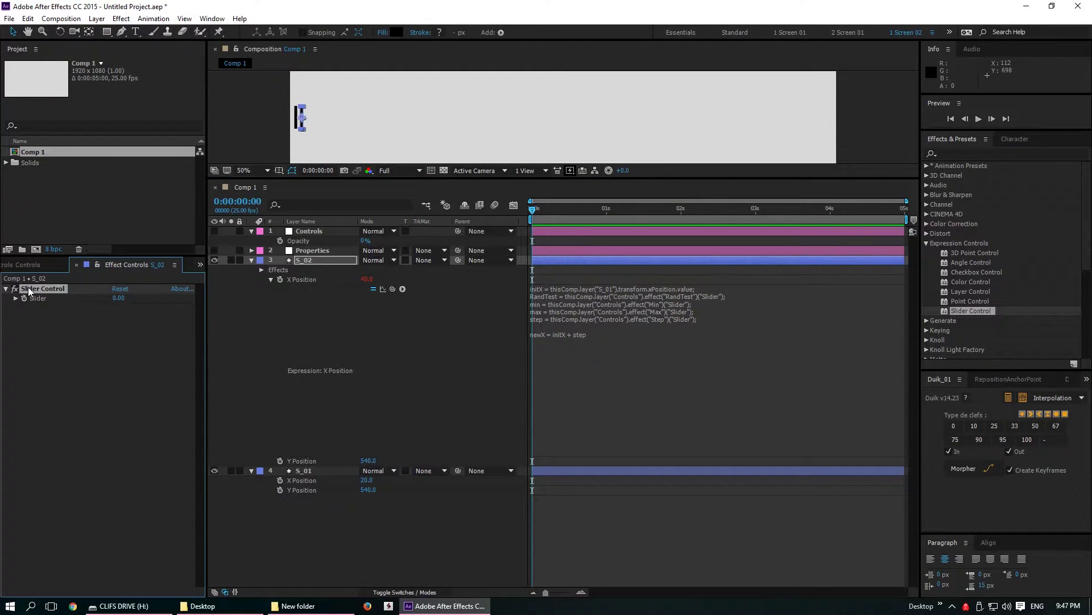
key(Return)
text(Random)
key(Return)
Step: Add an LRand variable to the X Position expression, linked to S_02's Random slider
click(703, 316)
click(705, 319)
key(Return)
text(ran)
key(BackSpace)
key(BackSpace)
key(BackSpace)
key(BackSpace)
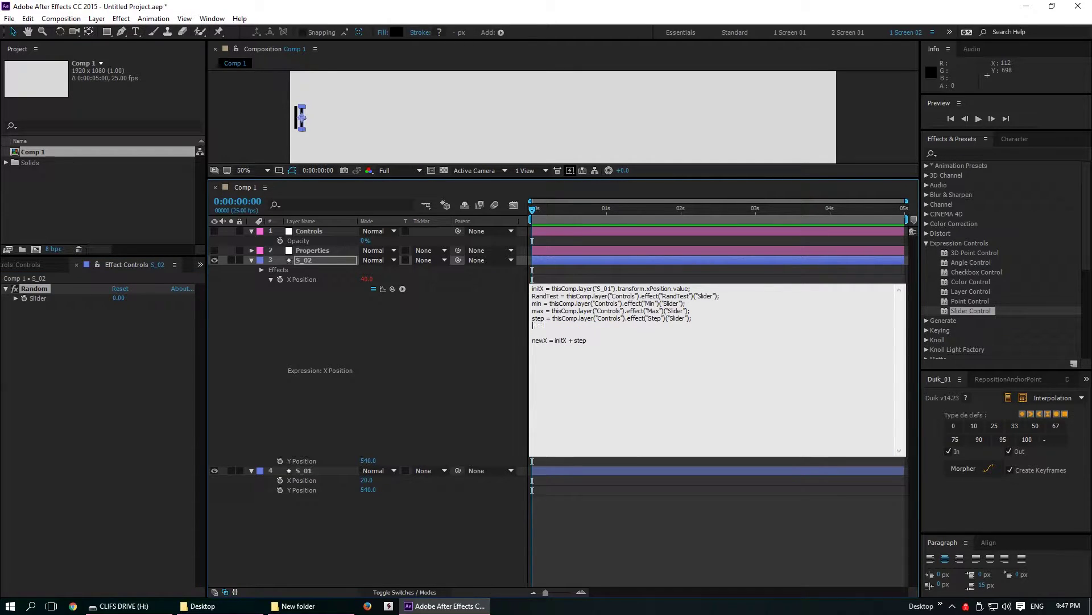
text(LRand =)
right_click(701, 322)
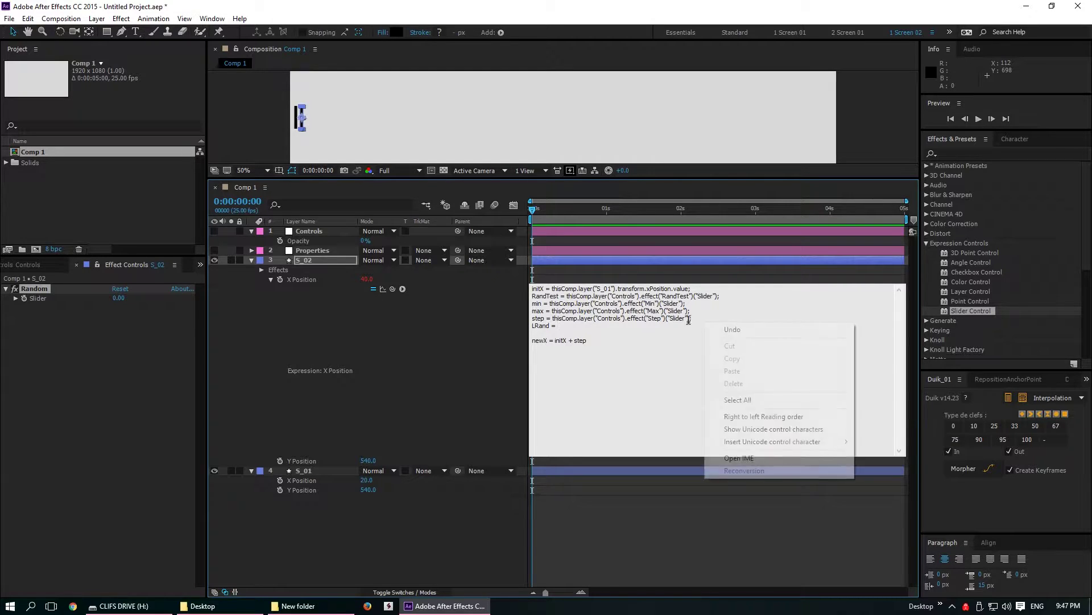
click(569, 329)
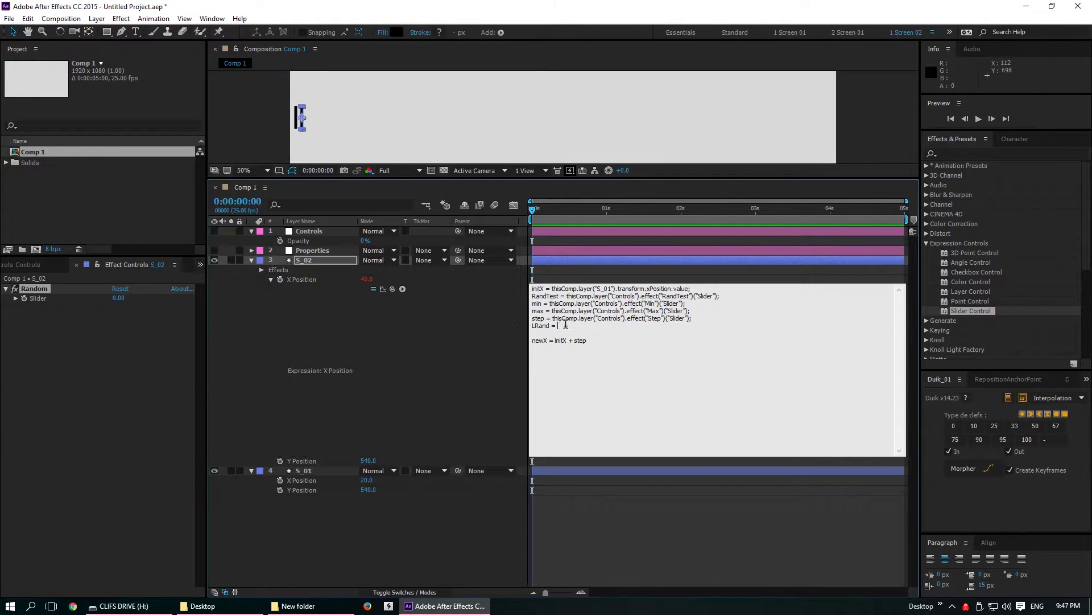
drag(391, 288, 40, 298)
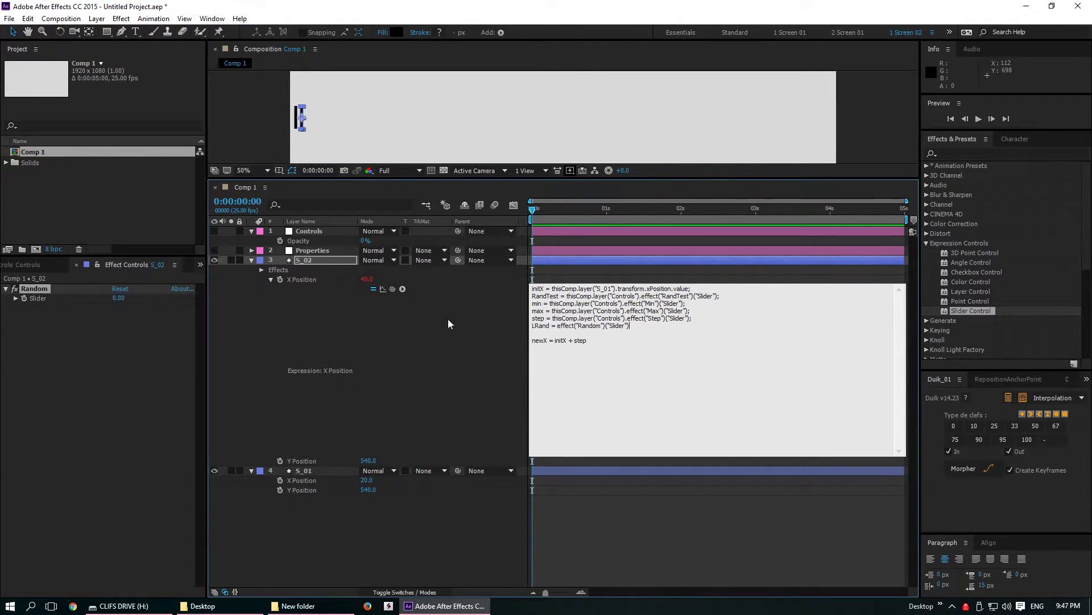
click(636, 327)
text(;)
Step: Add a variable w to the X Position expression, linked to the Width slider on the Properties layer
click(24, 264)
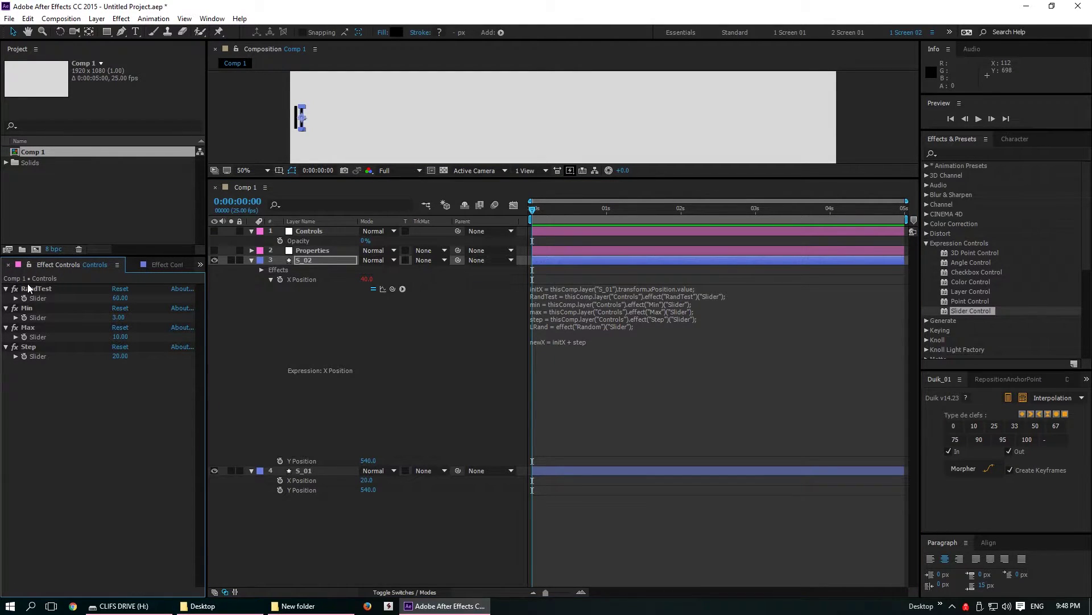
click(308, 250)
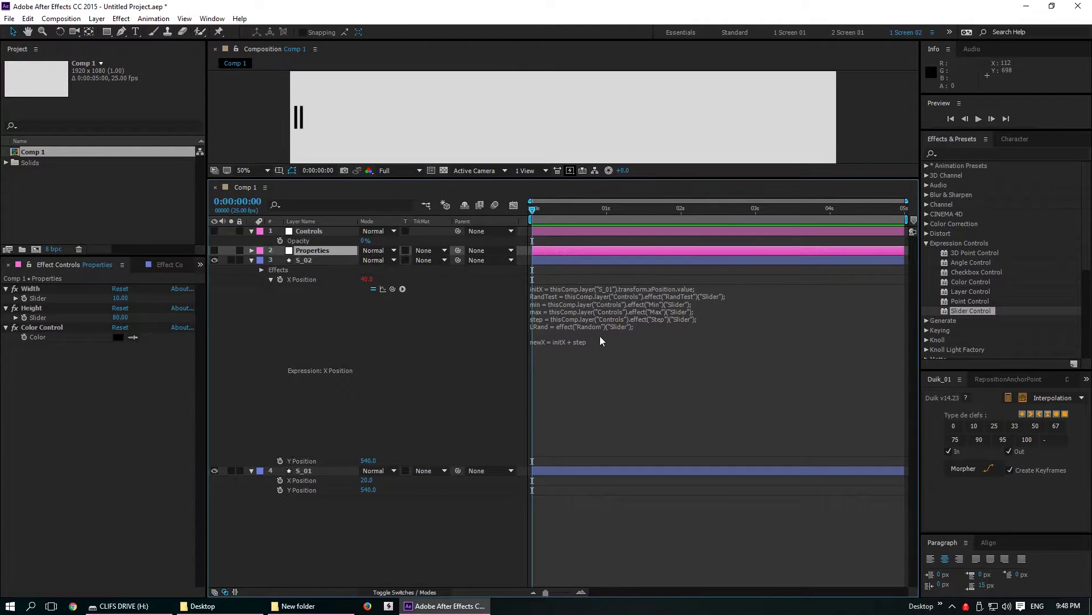
click(641, 327)
click(641, 327)
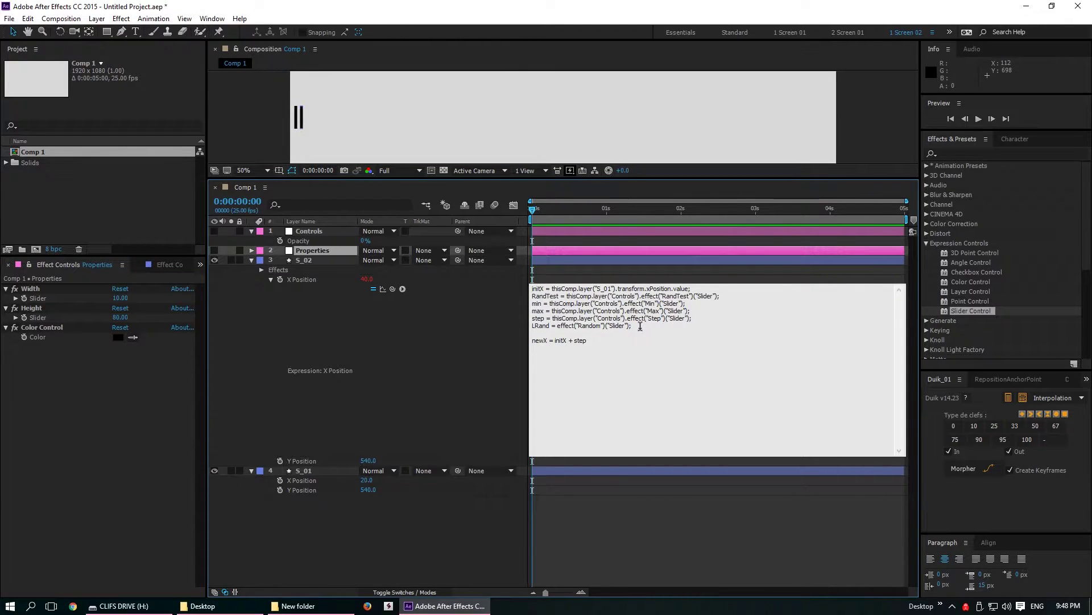
key(Return)
text(w =)
drag(391, 287, 47, 296)
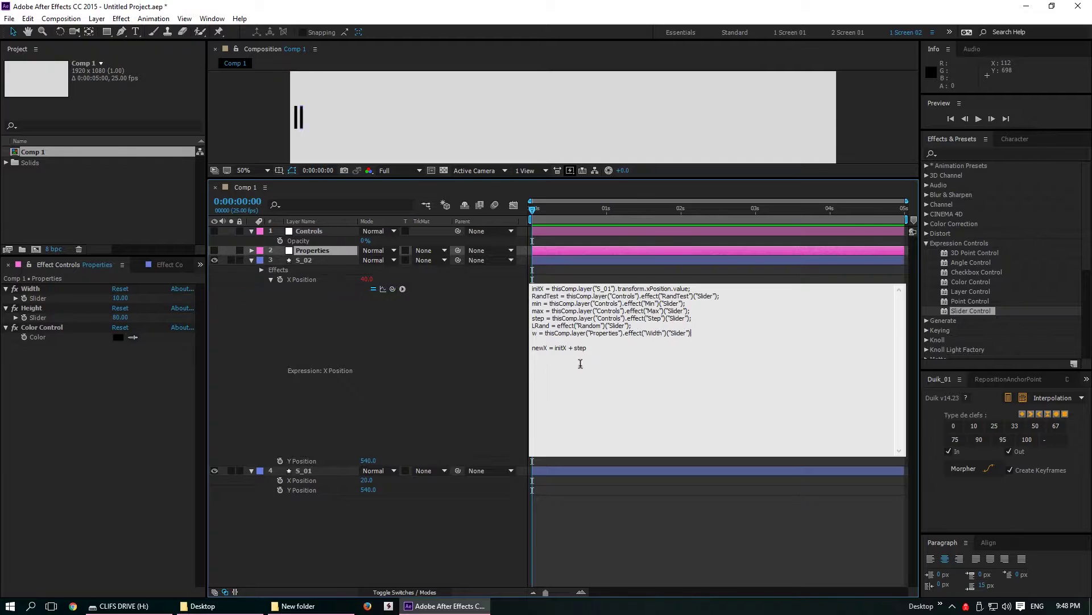
text(;)
Step: Extend the newX line to initX + step + width; and add the condition if (LRand > RandTest)
click(606, 349)
text(+ w)
text(idth)
text(f ()
text(LRand)
text( >)
text( Re)
text(ndTest)
text())
Step: Give S_02's Random slider the expression random(100)
click(316, 231)
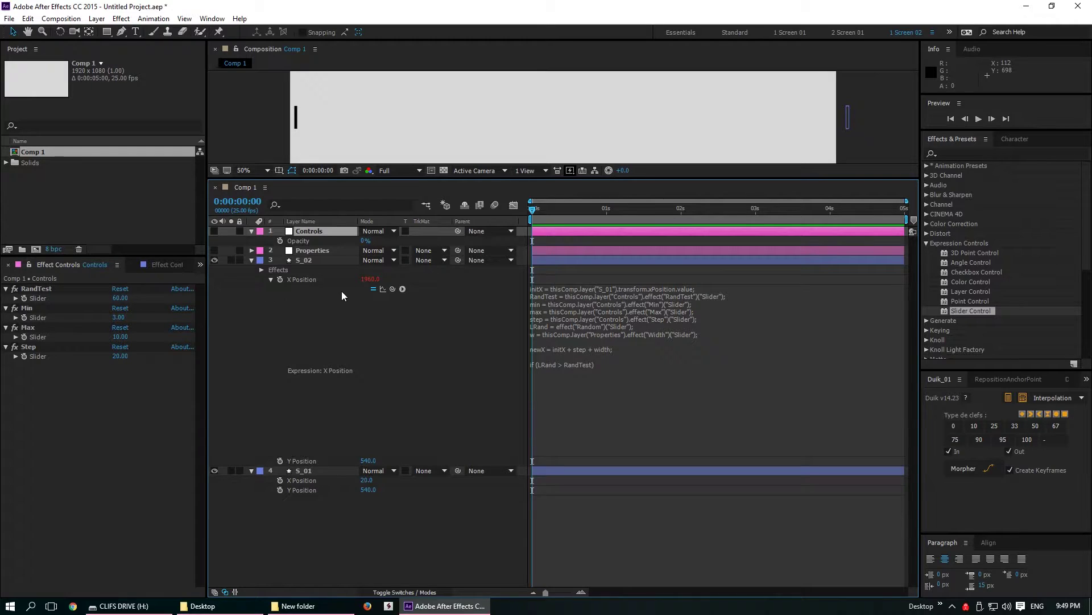
click(311, 259)
click(261, 269)
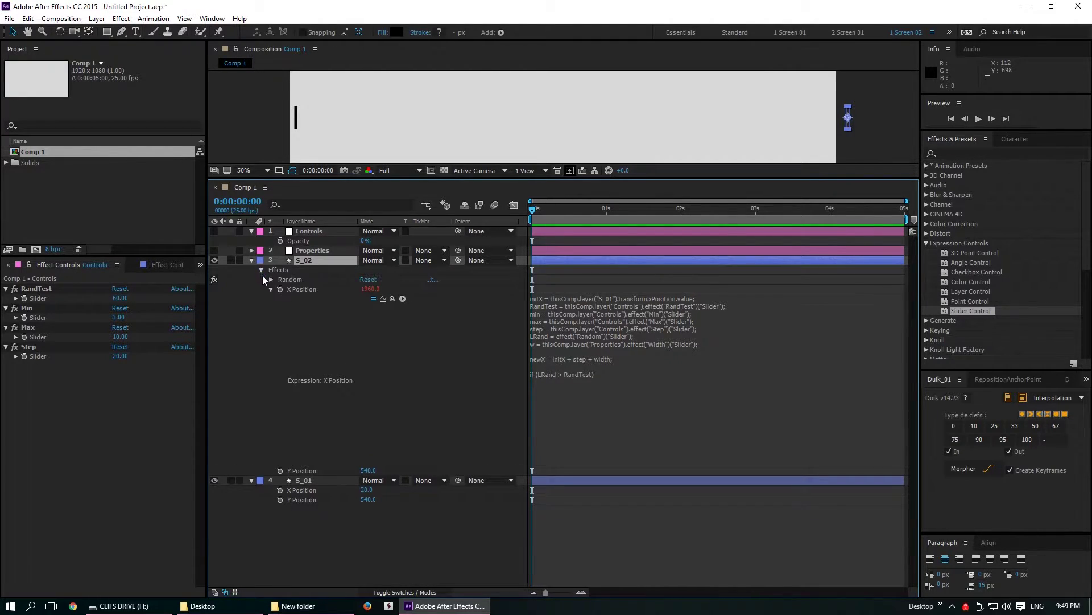
click(271, 279)
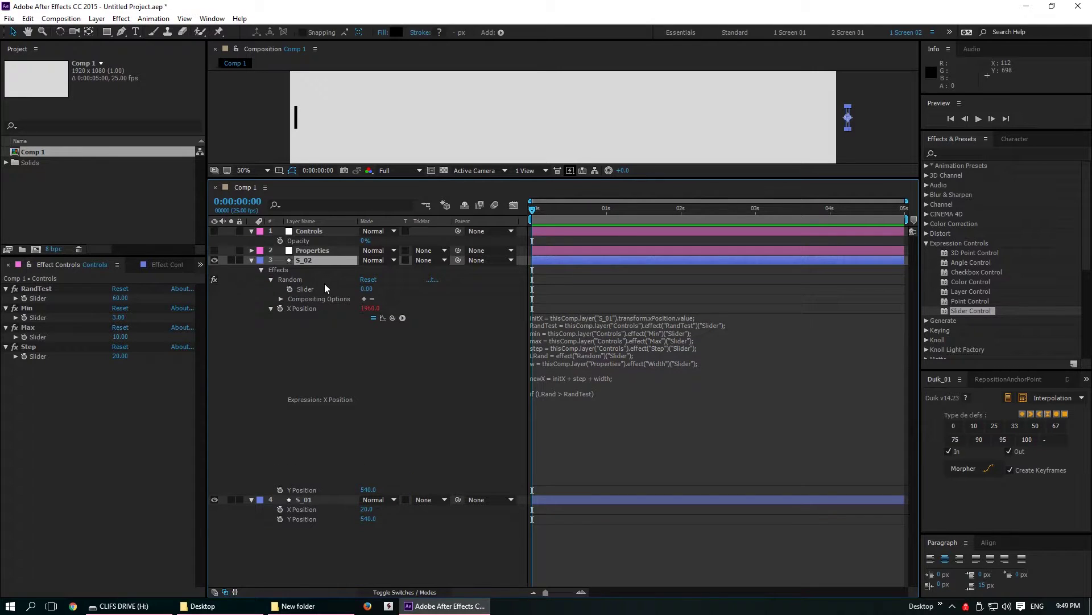
alt+click(292, 291)
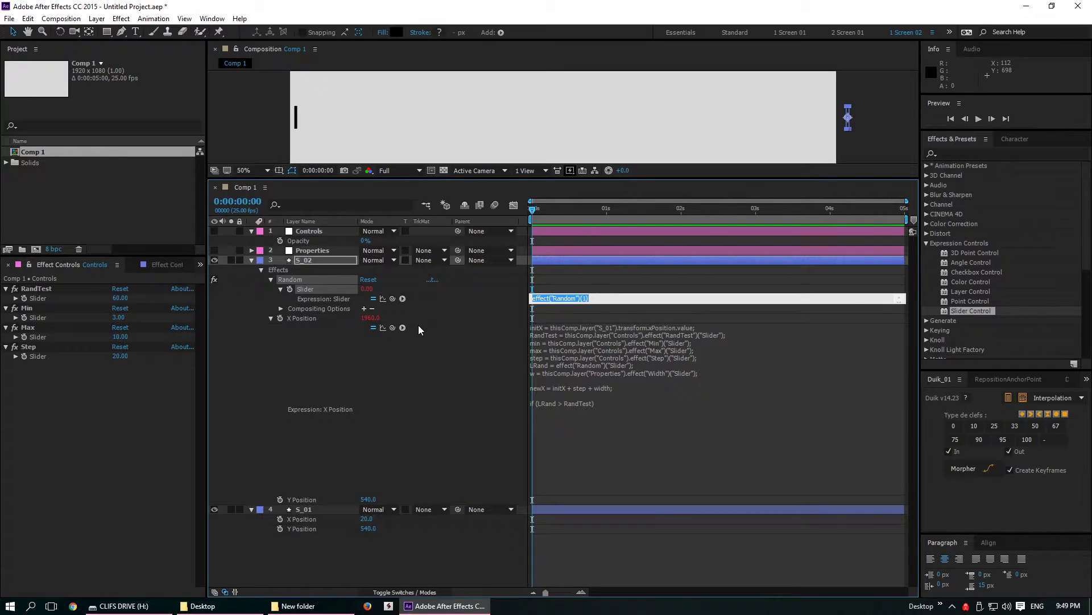
text(random(100))
click(443, 368)
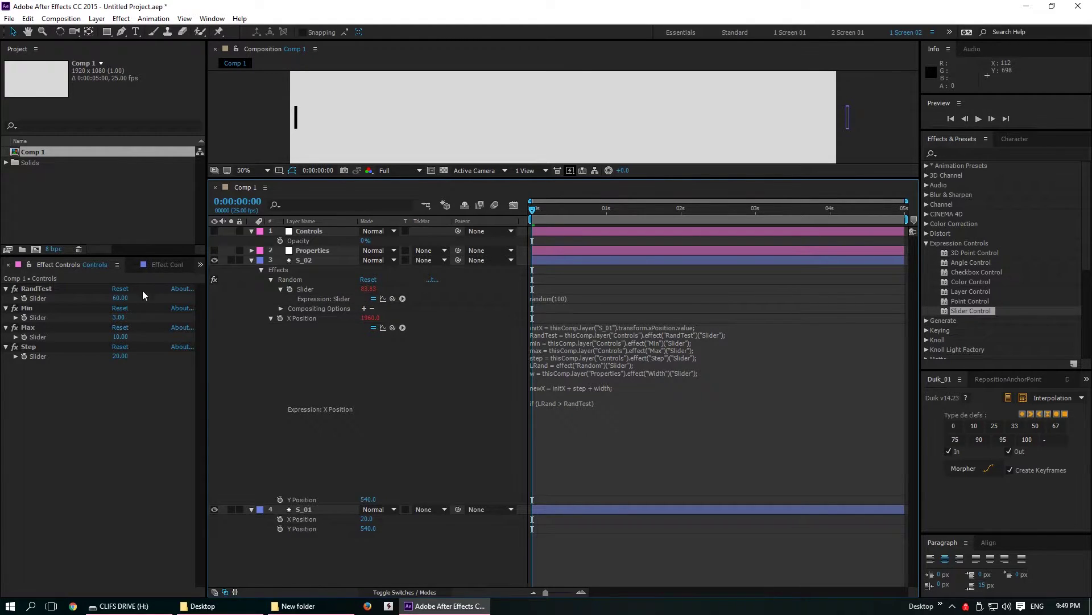
Step: Add newX = initX + step*rand + w; under the if condition in the X Position expression
click(605, 403)
click(606, 402)
key(Return)
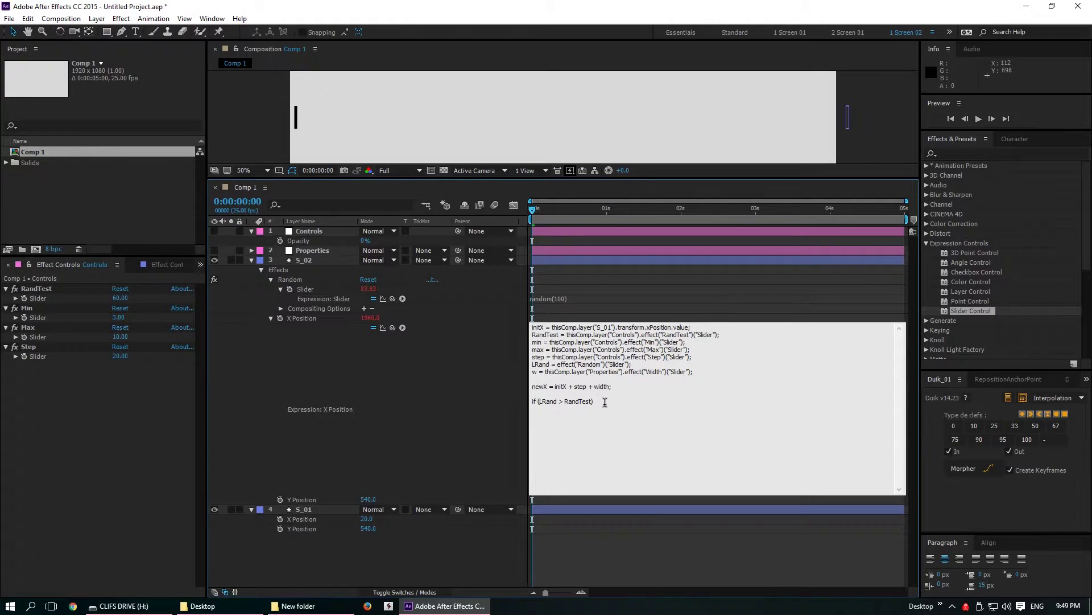
text(newX = initX +step*)
text(rand)
click(601, 416)
text(+ w)
key(BackSpace)
key(BackSpace)
Step: Insert the line rand = Math.round(random(min, max)); above the if condition
click(623, 391)
key(Return)
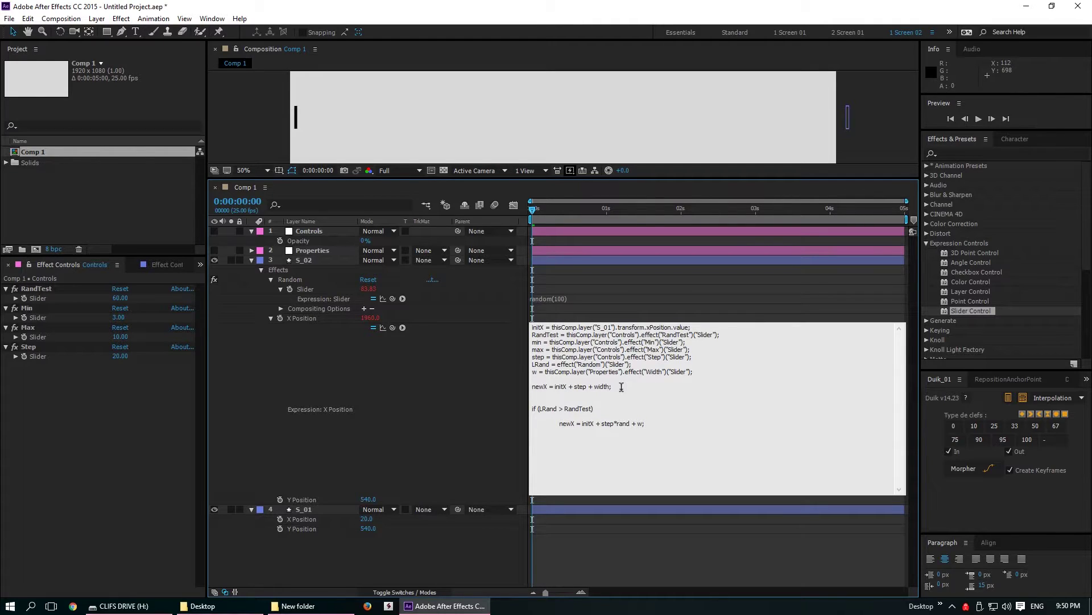
key(Return)
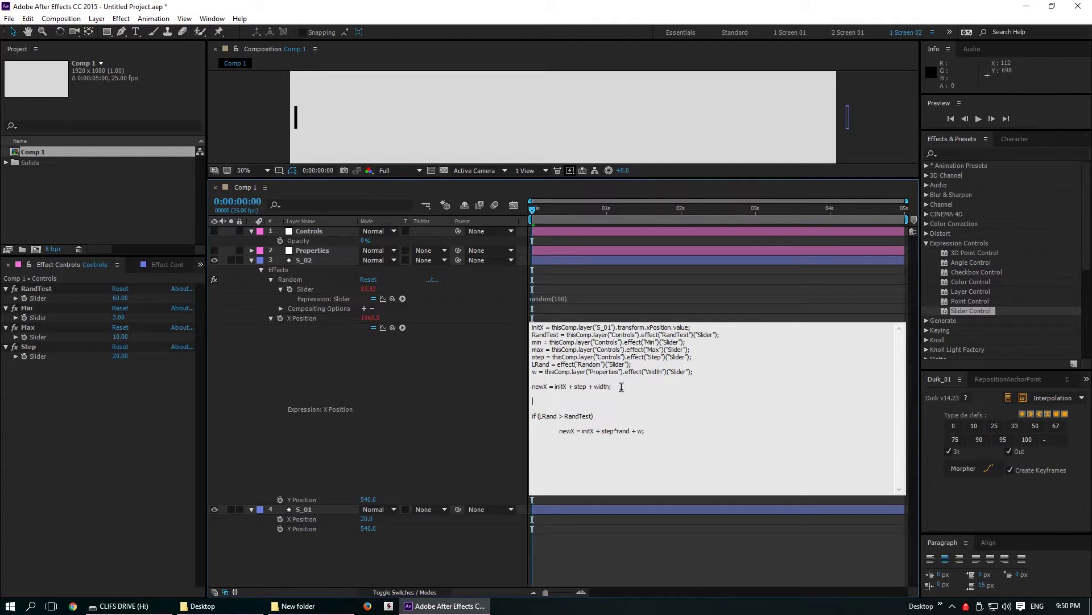
text(rand)
text(= Math.)
text(round(random(min, max));)
drag(119, 321, 117, 322)
Step: Finish the X Position expression with a final newX line and apply it
click(645, 401)
text(newX)
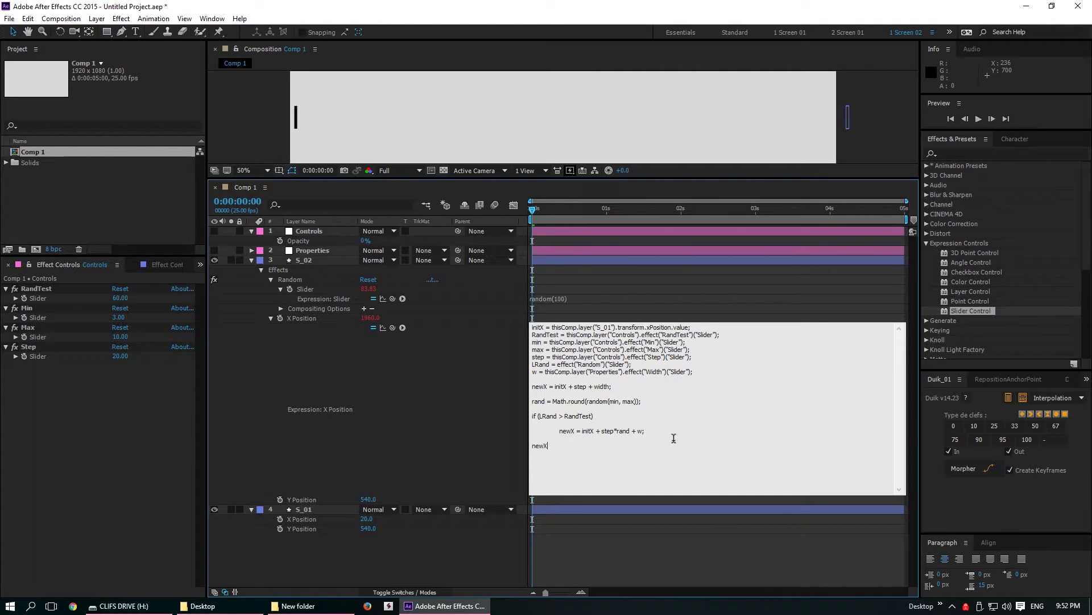
click(482, 421)
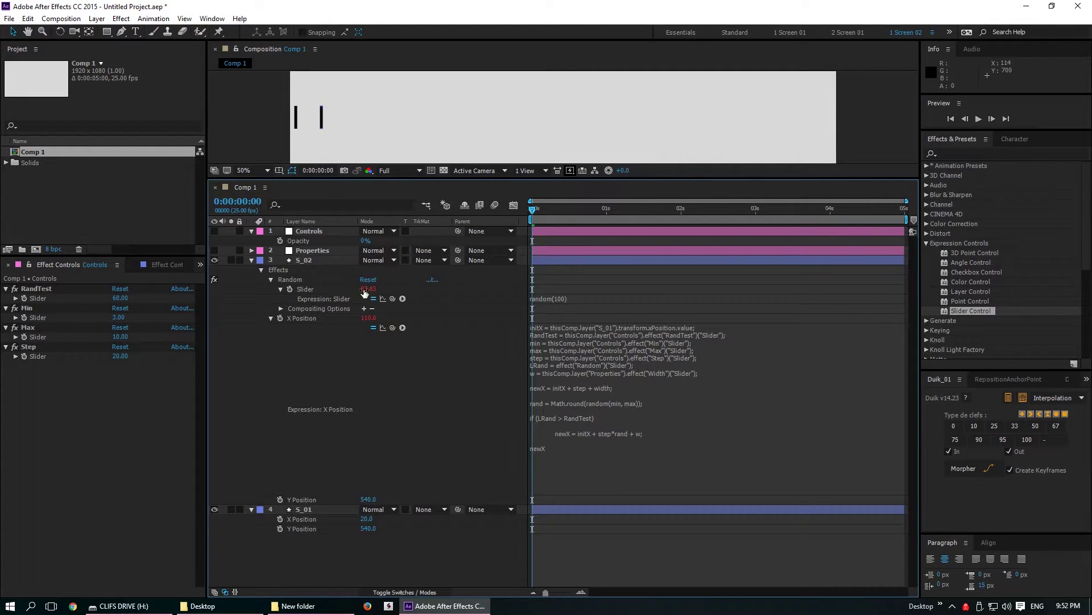
Step: Set the RandTest slider on the Controls layer to 84
click(121, 298)
text(84)
key(Return)
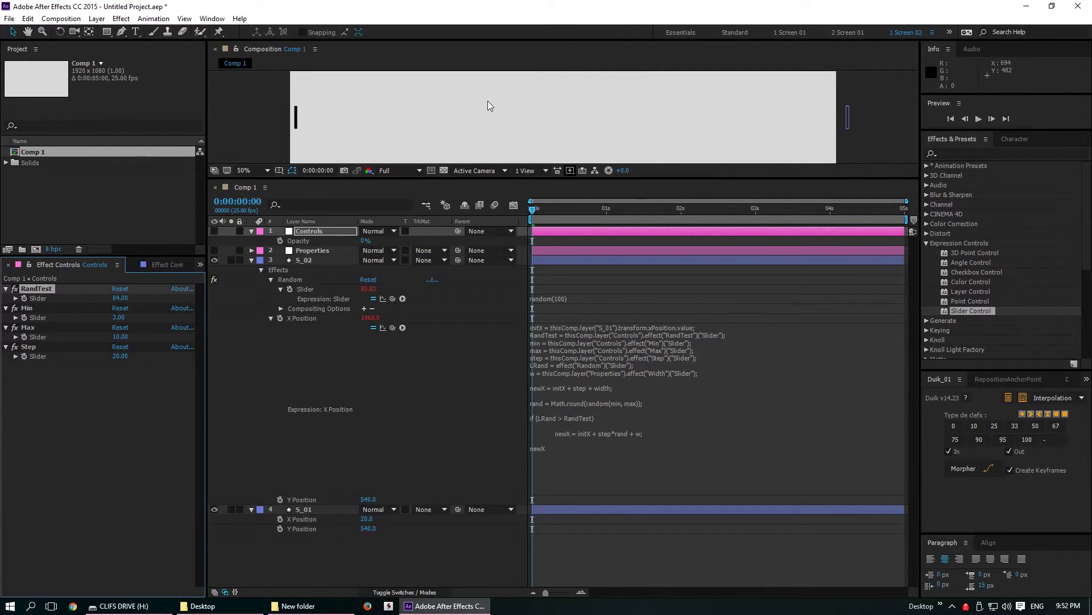
Step: Correct the first newX line to initX + step + w; and apply the X Position expression
click(596, 388)
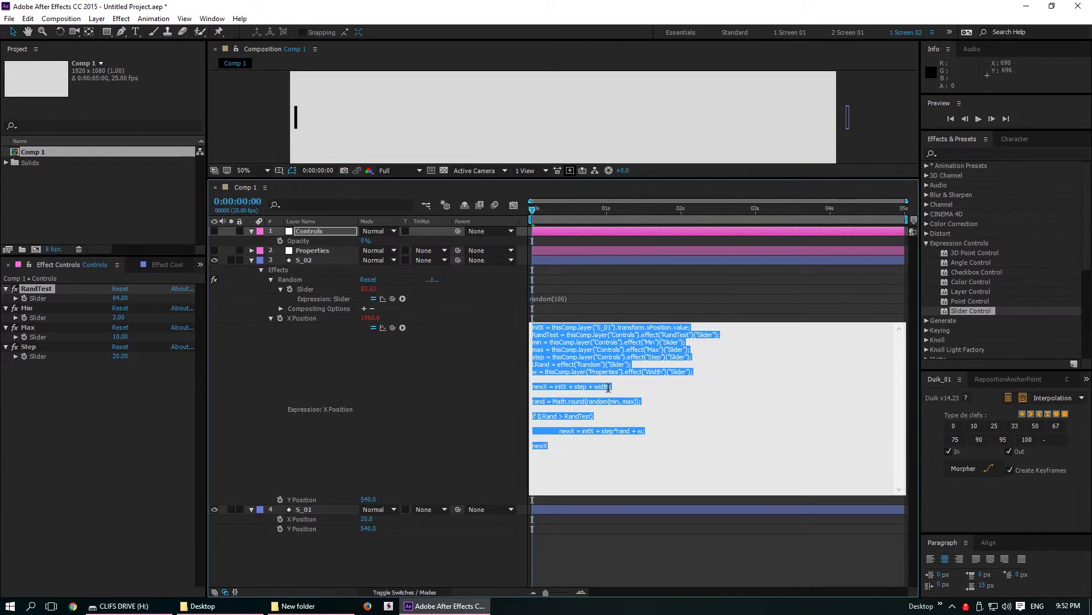
click(617, 401)
key(BackSpace)
key(BackSpace)
key(BackSpace)
key(BackSpace)
key(BackSpace)
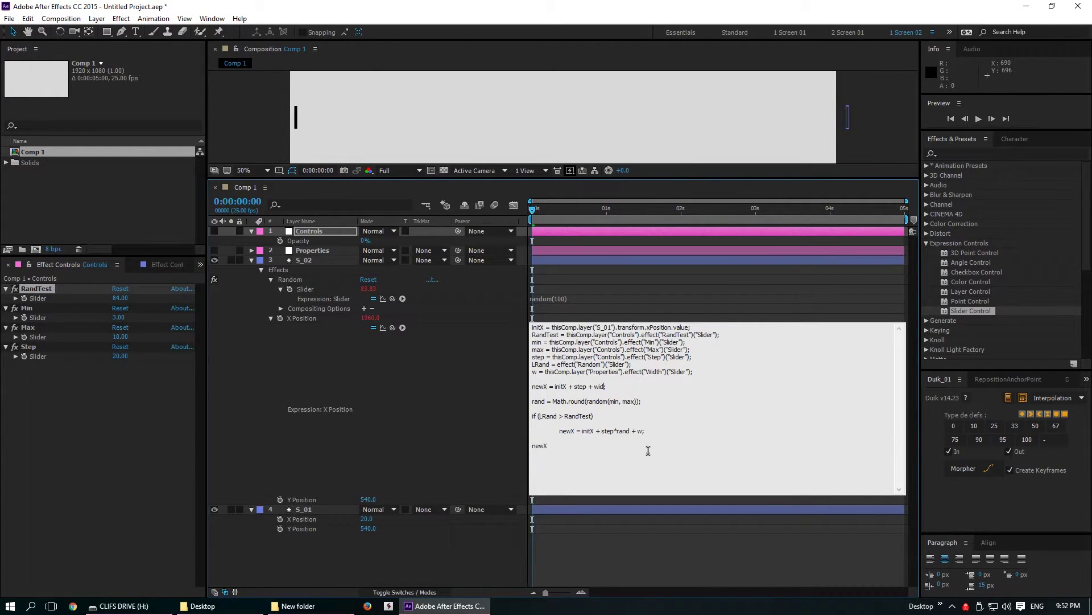
text(;)
click(479, 422)
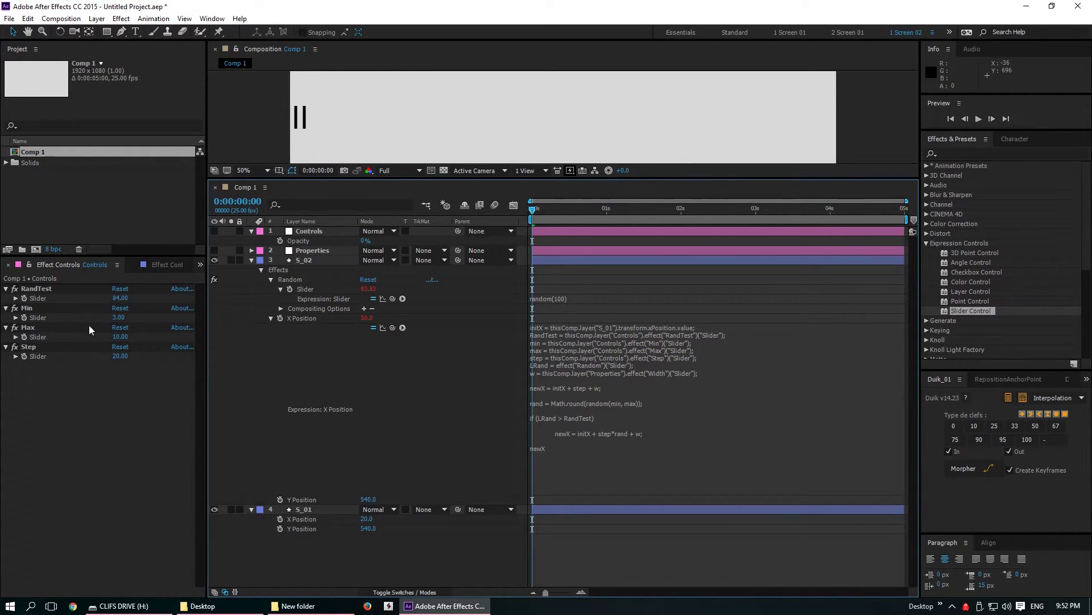
Step: Set the Step slider on the Controls layer to 10
click(120, 357)
text(10)
key(Return)
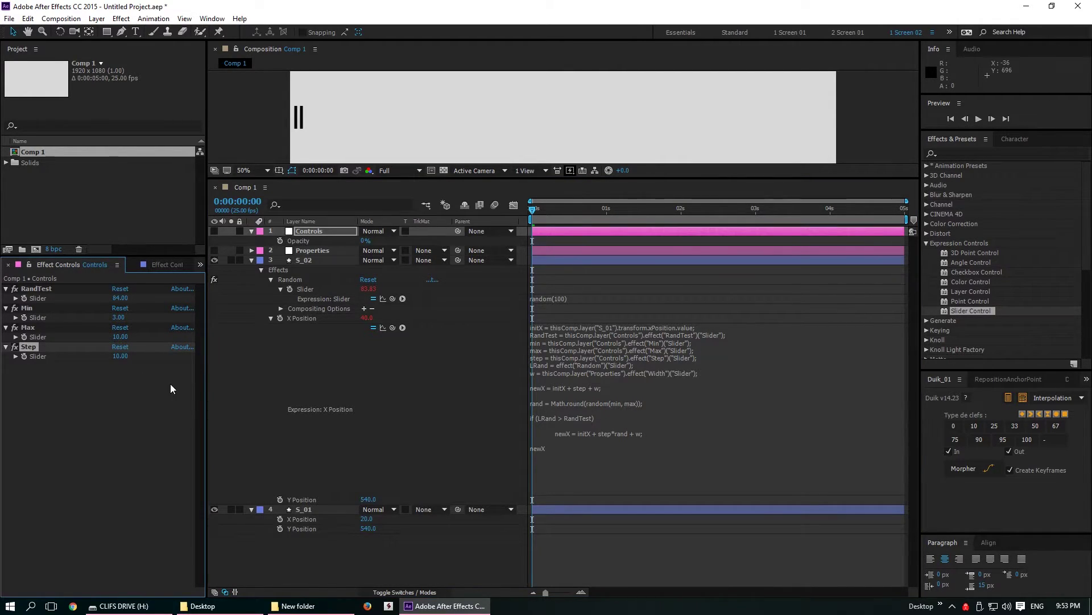
click(155, 397)
click(579, 448)
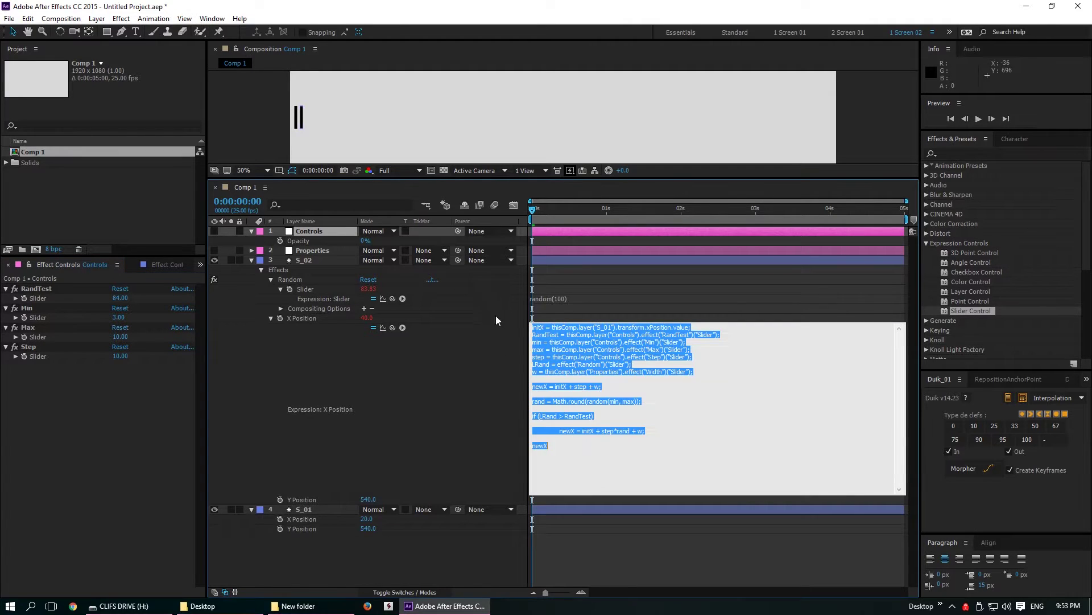
click(500, 416)
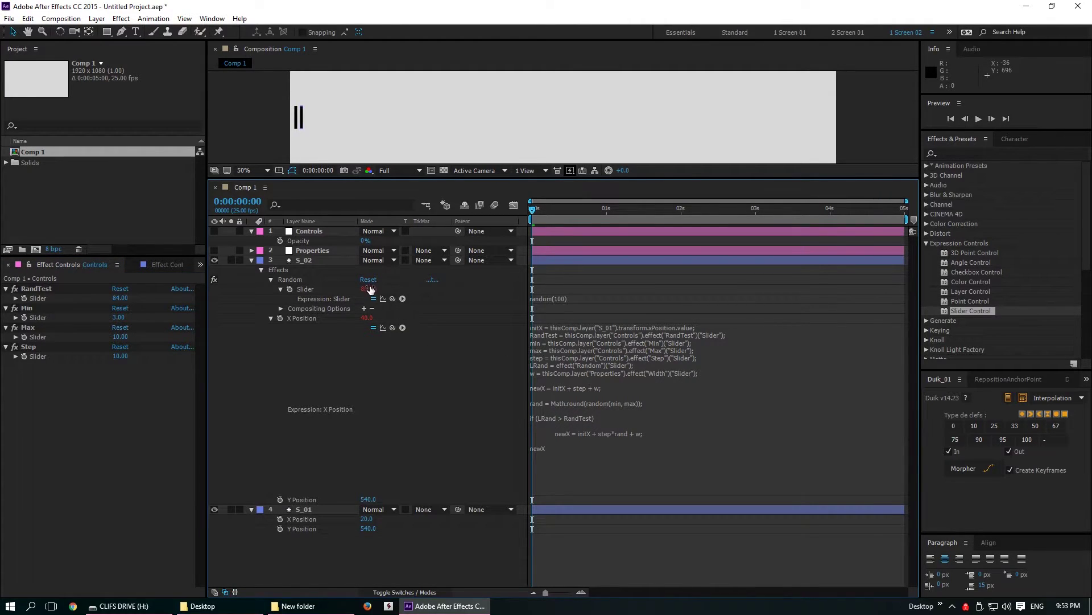
Step: Set the RandTest slider on the Controls layer to 60
click(118, 299)
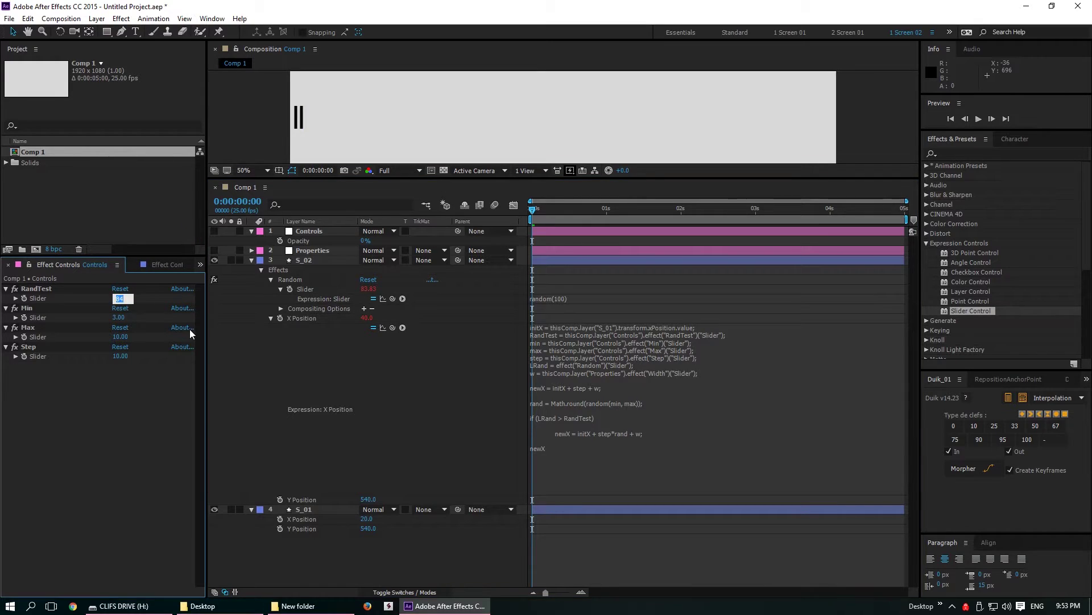
text(60)
key(Return)
click(437, 388)
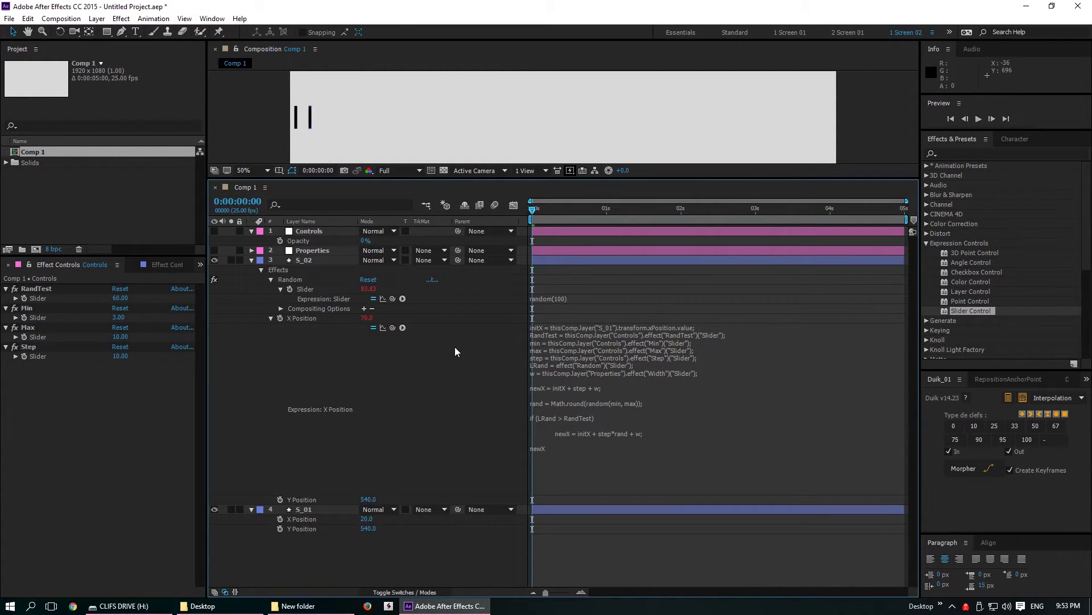
Step: Replace the "S_01" layer reference in S_02's X Position expression with this.index+1 and apply the expression
click(314, 260)
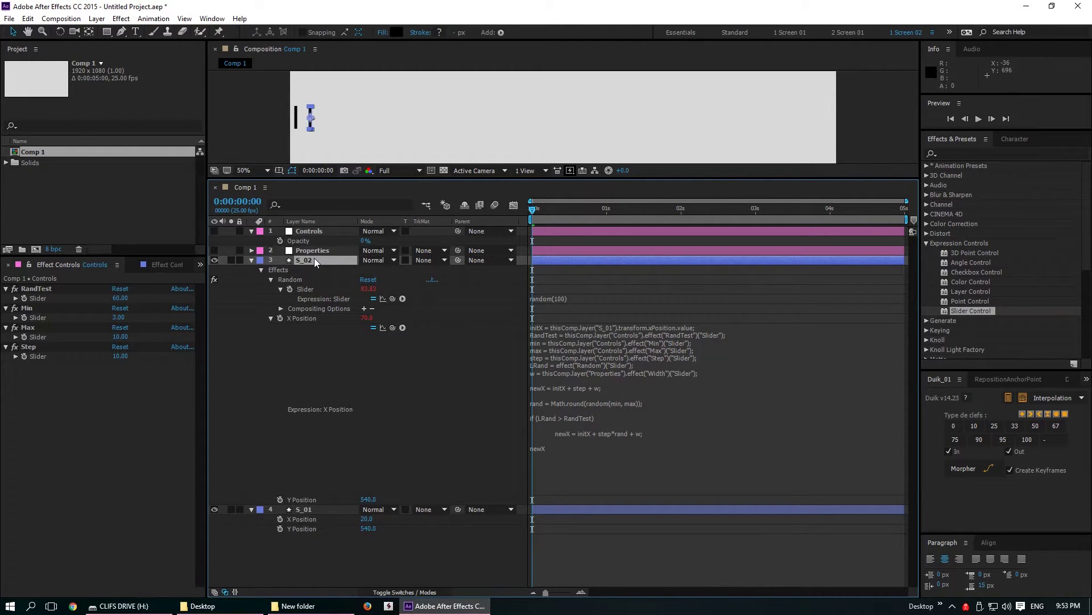
click(588, 327)
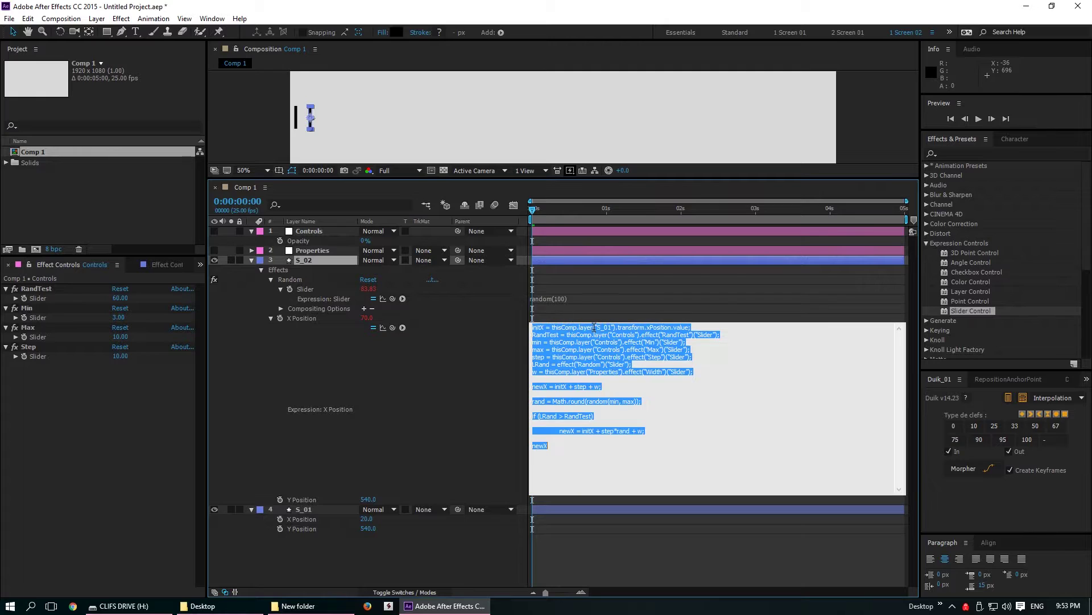
click(613, 327)
key(BackSpace)
text(1)
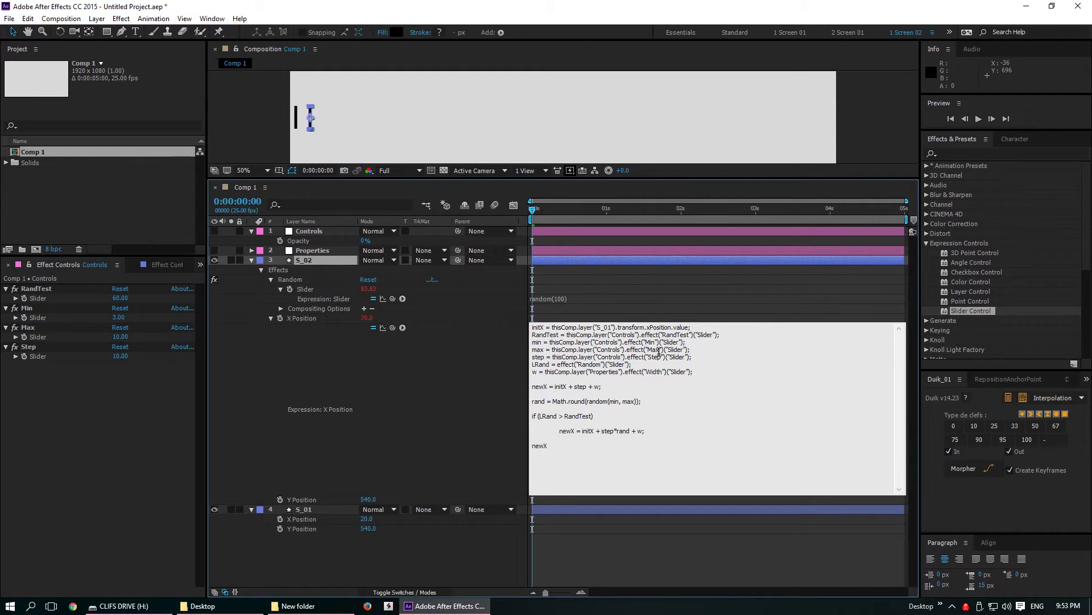
key(BackSpace)
key(BackSpace)
key(BackSpace)
key(BackSpace)
key(BackSpace)
key(Delete)
text(this.index+1)
click(312, 261)
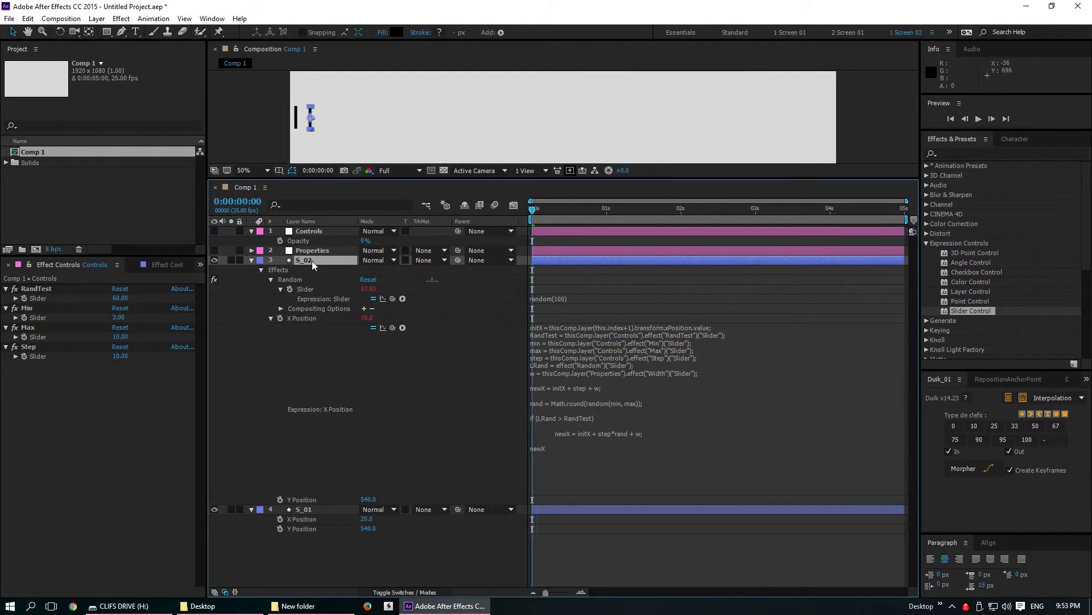
Step: Duplicate the S_02 bar layer repeatedly until the stack reaches S_39 and the bars span the composition
key(ctrl+d)
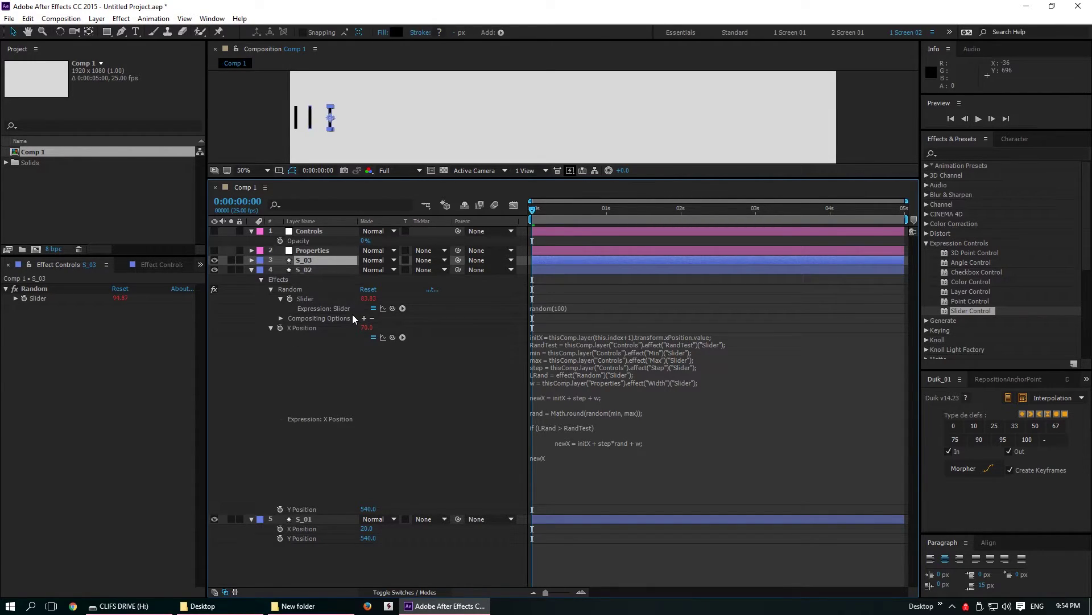
key(ctrl+d)
key(ctrl+d)
key(ctrl+d)
key(ctrl+d)
key(ctrl+d)
key(ctrl+d)
key(ctrl+d)
key(ctrl+d)
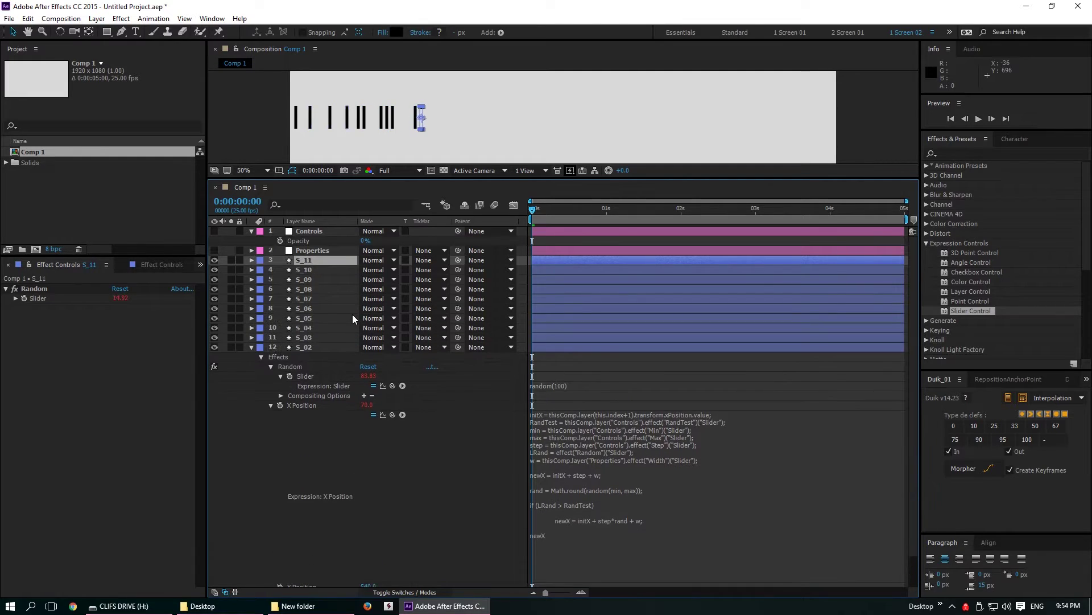
key(ctrl+d)
key(ctrl+d)
key(ctrl+d)
key(ctrl+d)
key(ctrl+d)
key(ctrl+d)
key(ctrl+d)
key(ctrl+d)
key(ctrl+d)
key(ctrl+d)
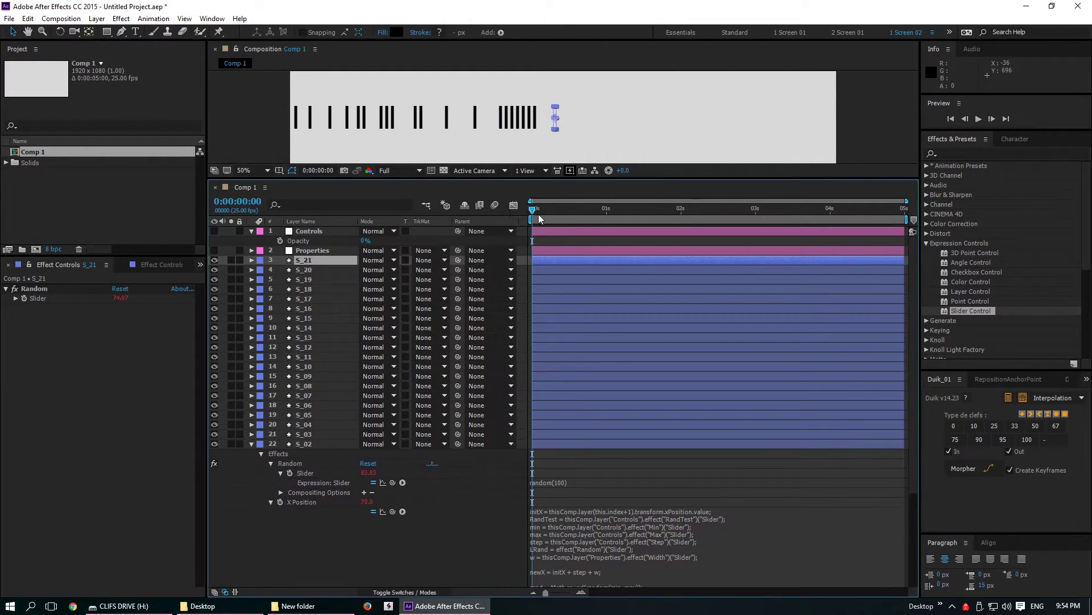
key(ctrl+d)
key(ctrl+d)
key(ctrl+d)
key(ctrl+d)
key(ctrl+d)
key(ctrl+d)
key(ctrl+d)
key(ctrl+d)
key(ctrl+d)
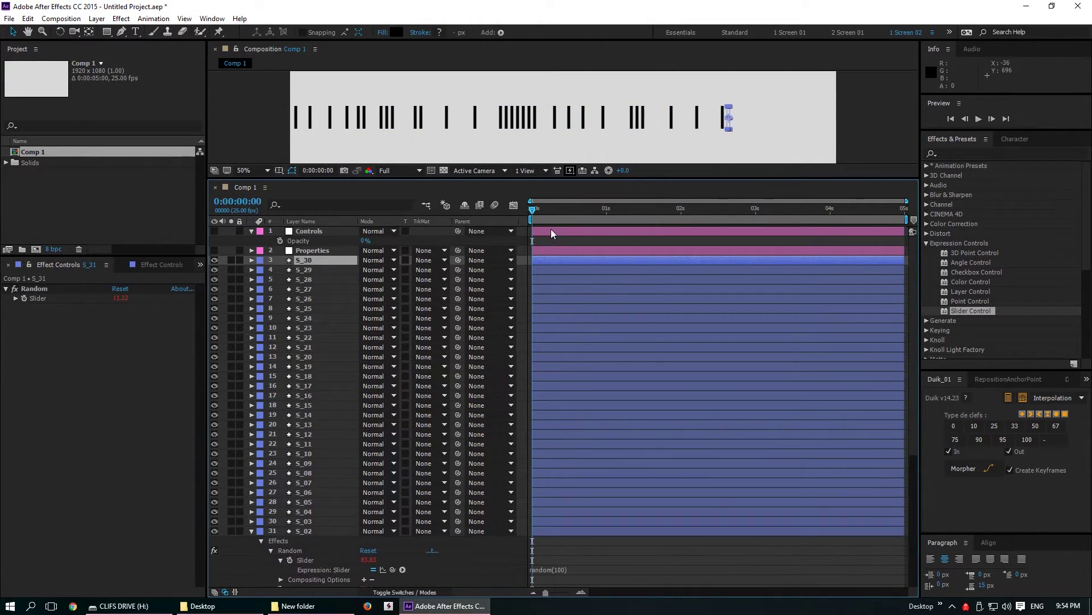
key(ctrl+d)
key(ctrl+d)
key(ctrl+d)
key(ctrl+d)
key(ctrl+d)
key(ctrl+d)
key(ctrl+d)
key(ctrl+d)
key(ctrl+d)
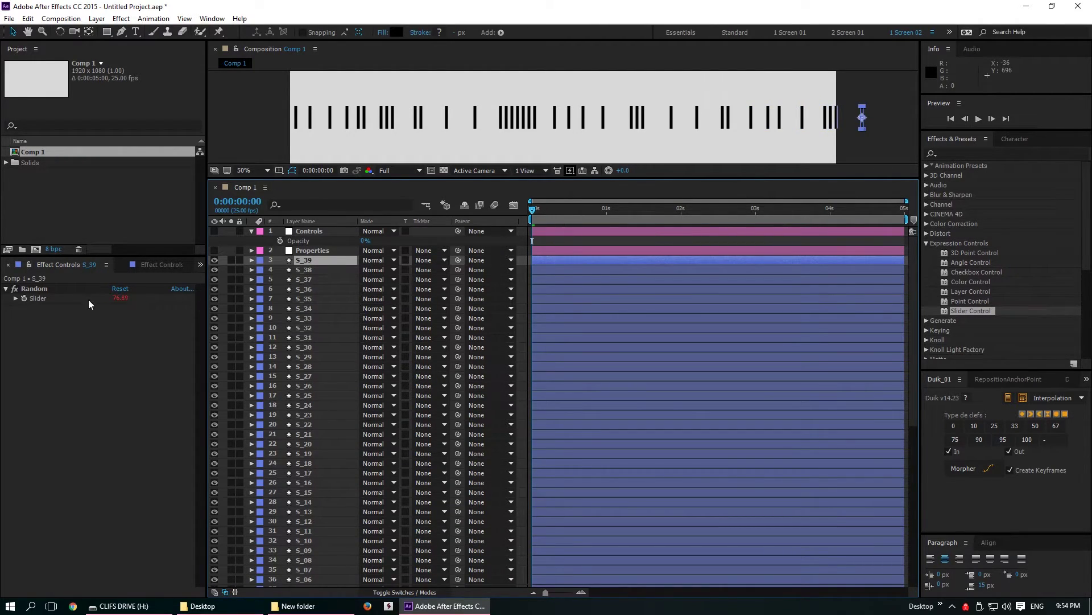
Step: Examine the Random slider values of the duplicated bar layers from S_39 down to S_24
click(38, 298)
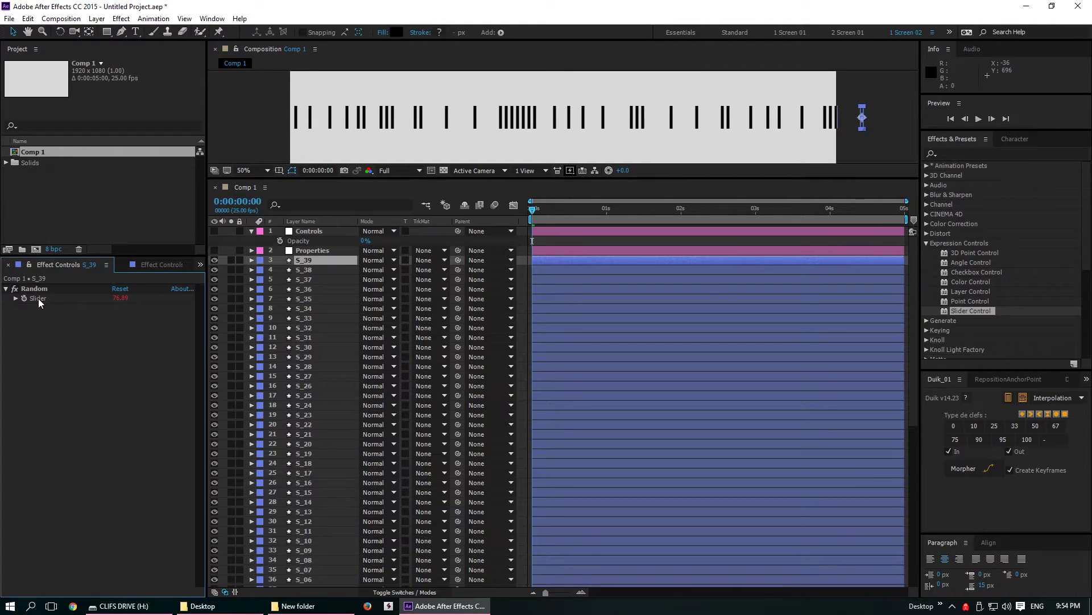
click(304, 270)
click(305, 279)
click(308, 290)
click(307, 299)
click(307, 309)
click(308, 319)
click(308, 328)
click(308, 337)
click(307, 347)
click(308, 356)
click(309, 366)
click(305, 405)
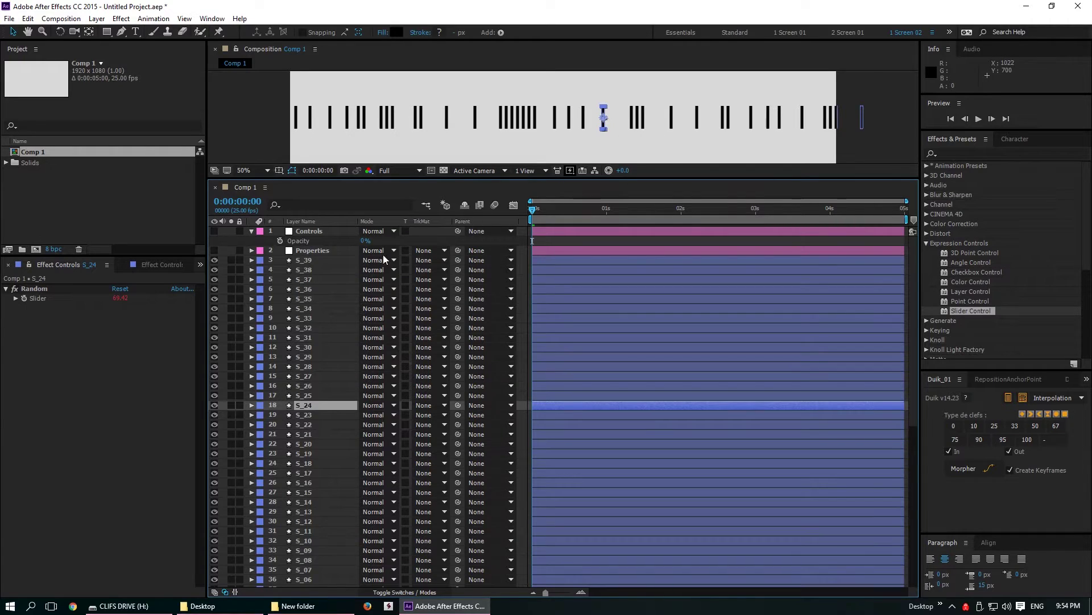
Step: Duplicate the S_39 bar layer repeatedly until the stack reaches S_50, extending the row past the composition's edge
click(318, 260)
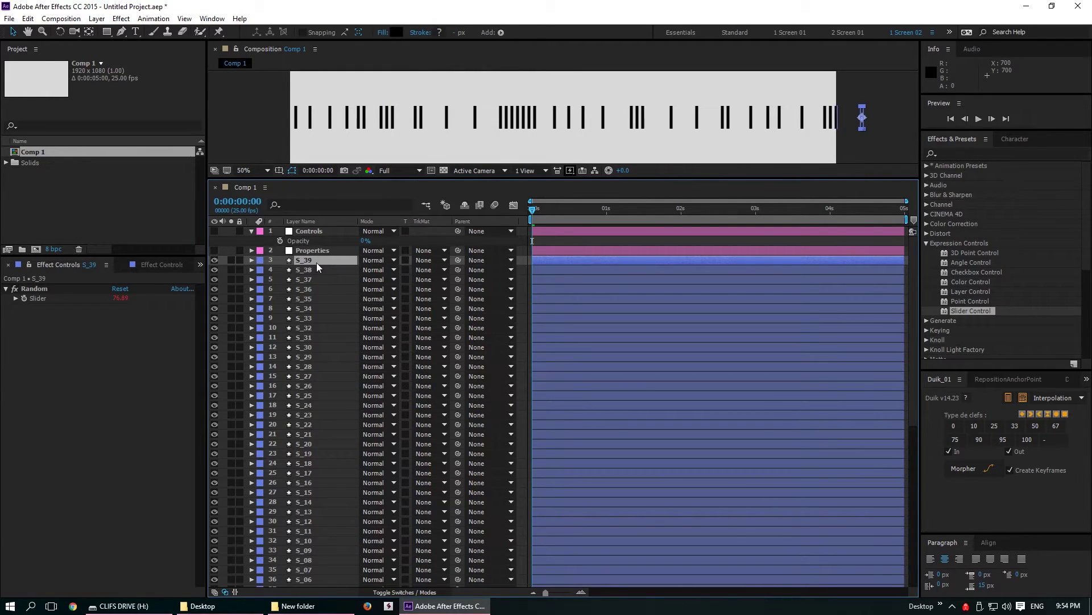
key(ctrl+d)
key(ctrl+d)
key(ctrl+d)
key(ctrl+d)
key(ctrl+d)
key(ctrl+d)
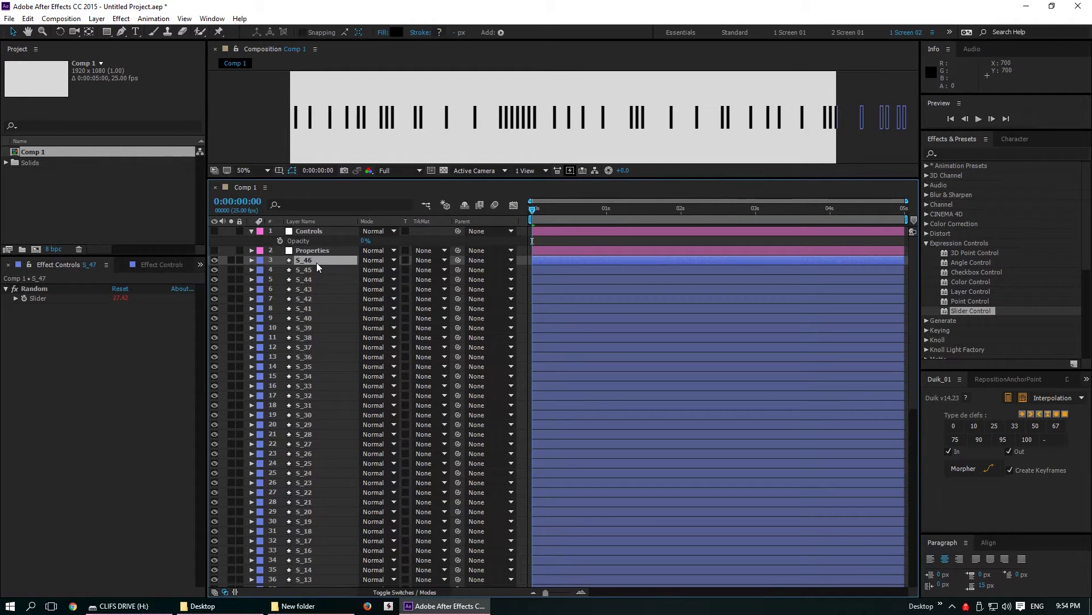
key(ctrl+d)
key(ctrl+d)
scroll(522, 122, down, 2)
drag(521, 122, 584, 123)
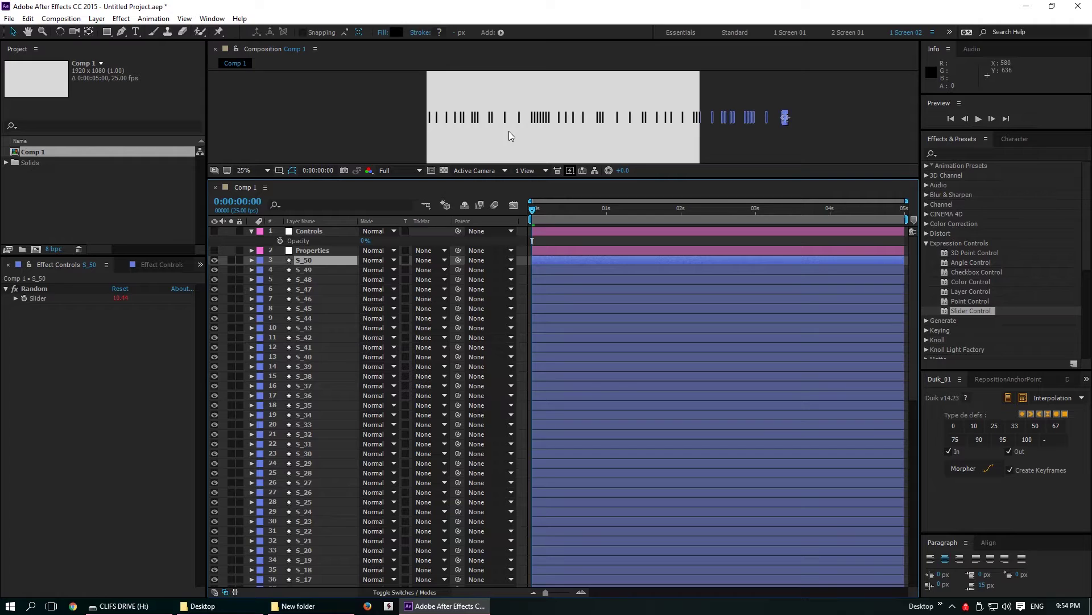
Step: Set the Width slider to 5 and the Height slider to 60 on the Properties layer
click(310, 231)
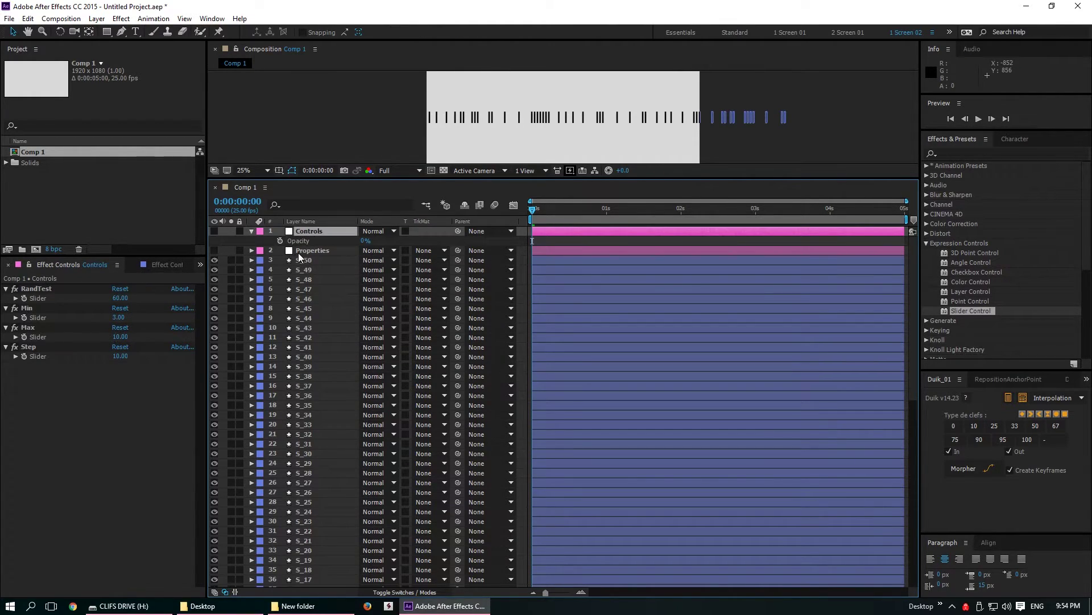
click(311, 250)
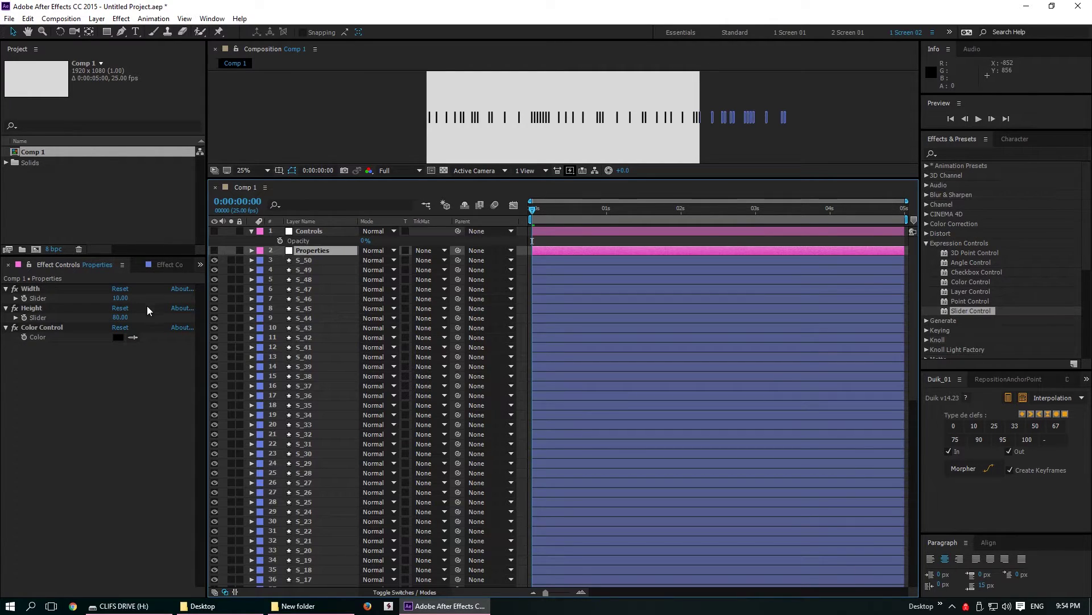
scroll(549, 108, up, 2)
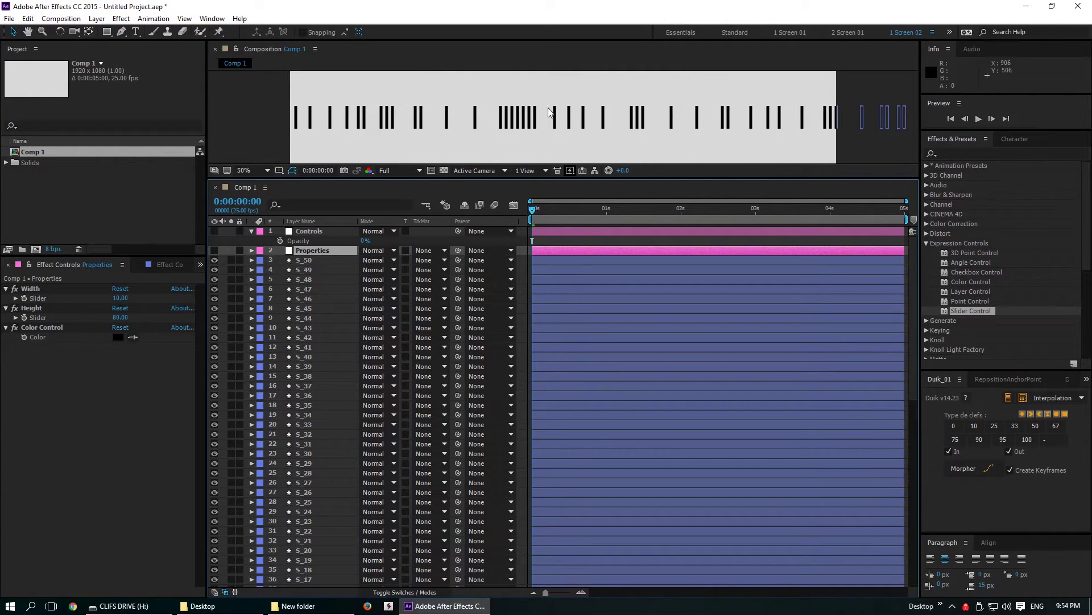
click(120, 299)
text(5)
key(Return)
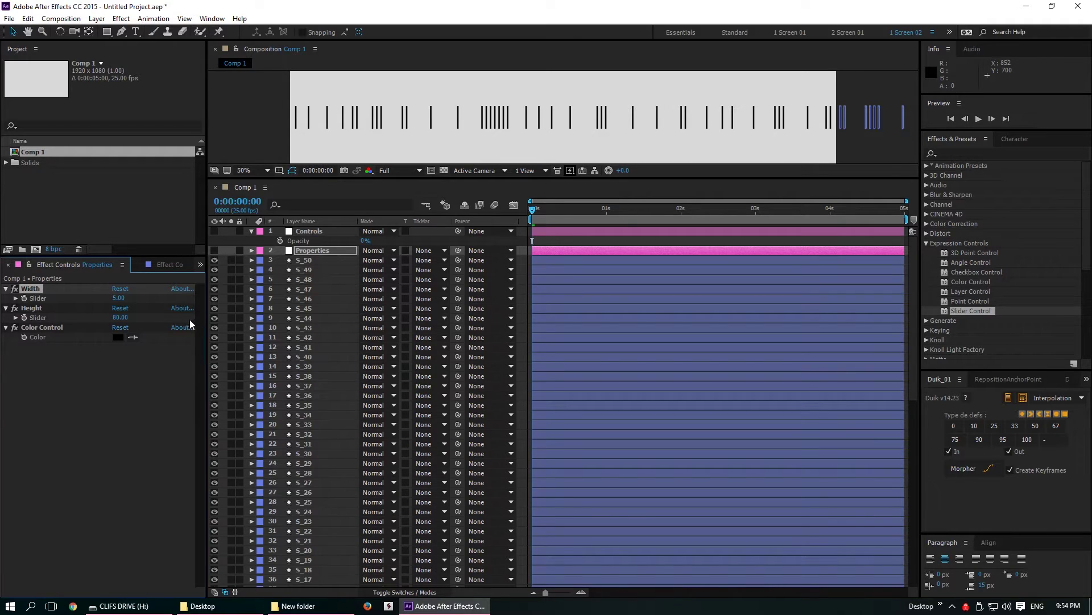
click(122, 317)
text(60)
key(Return)
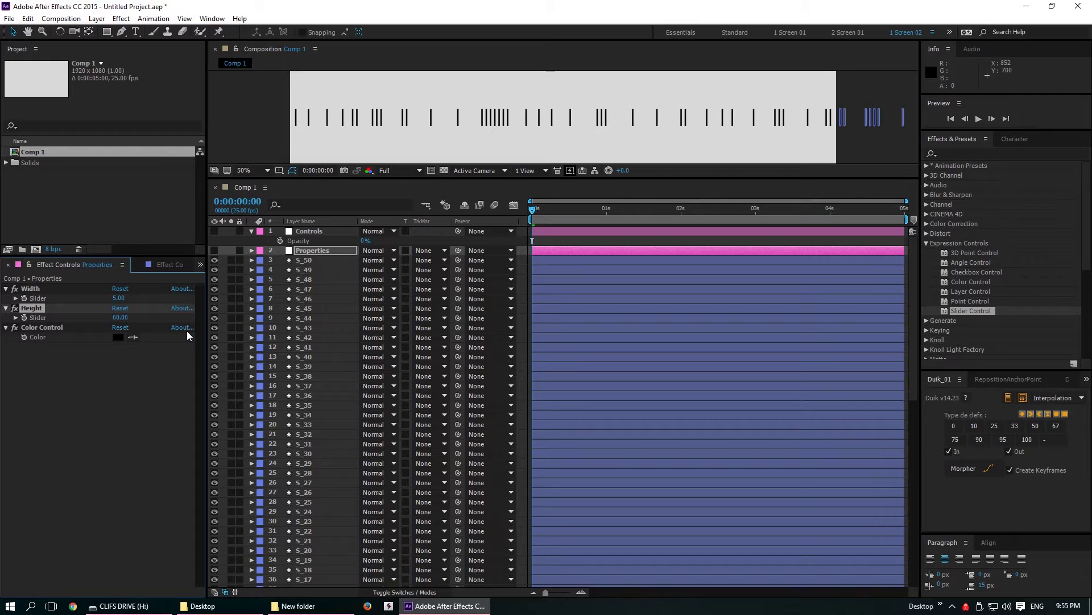
click(118, 361)
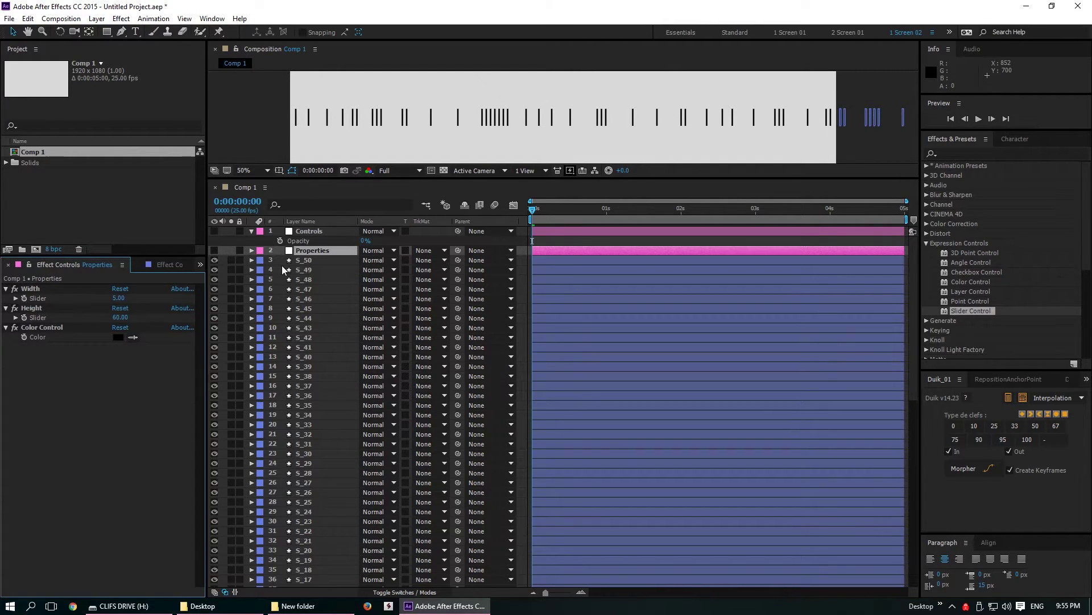
Step: Change the Properties layer's Color Control to dark blue 071941
click(119, 337)
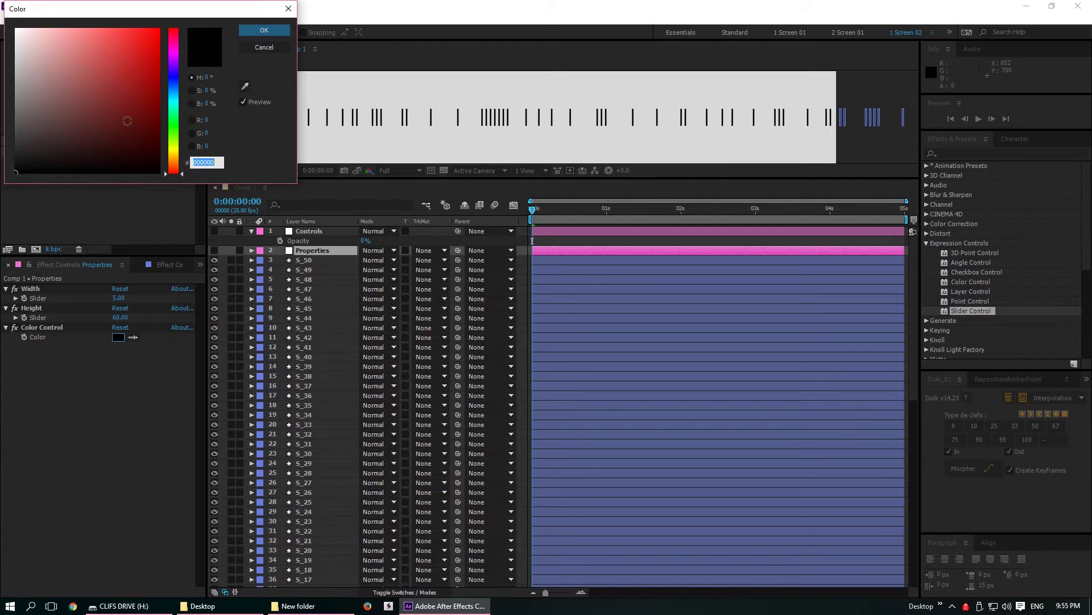
click(173, 84)
drag(128, 114, 144, 135)
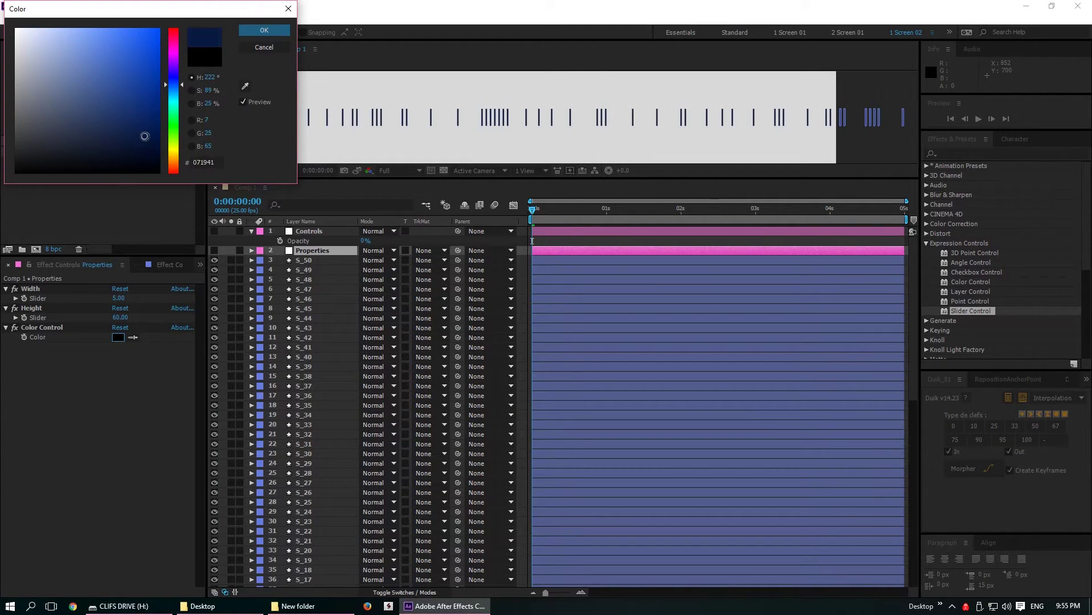
click(265, 31)
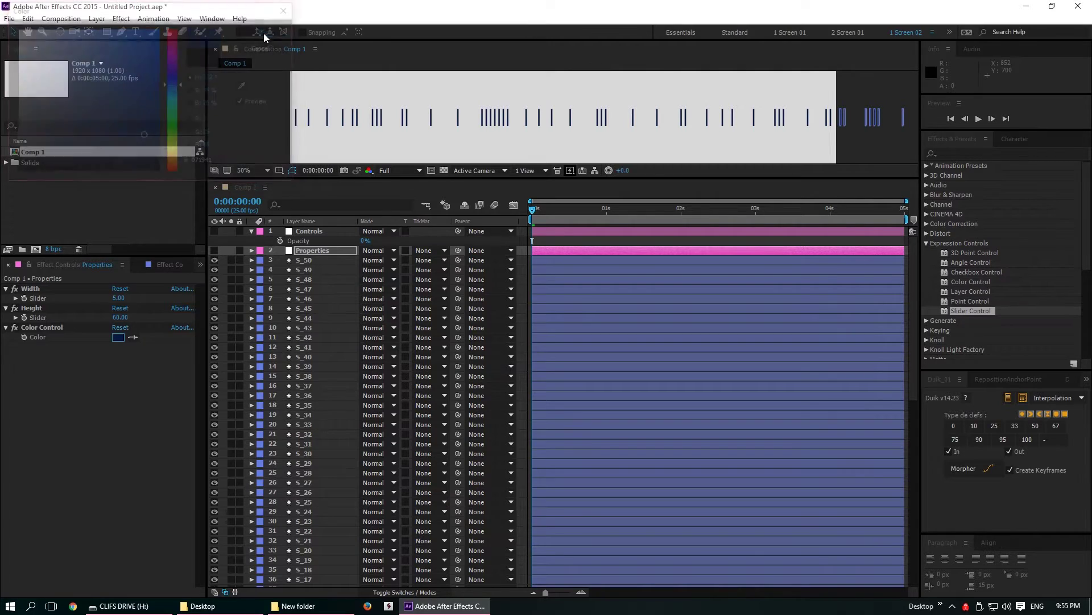
click(131, 367)
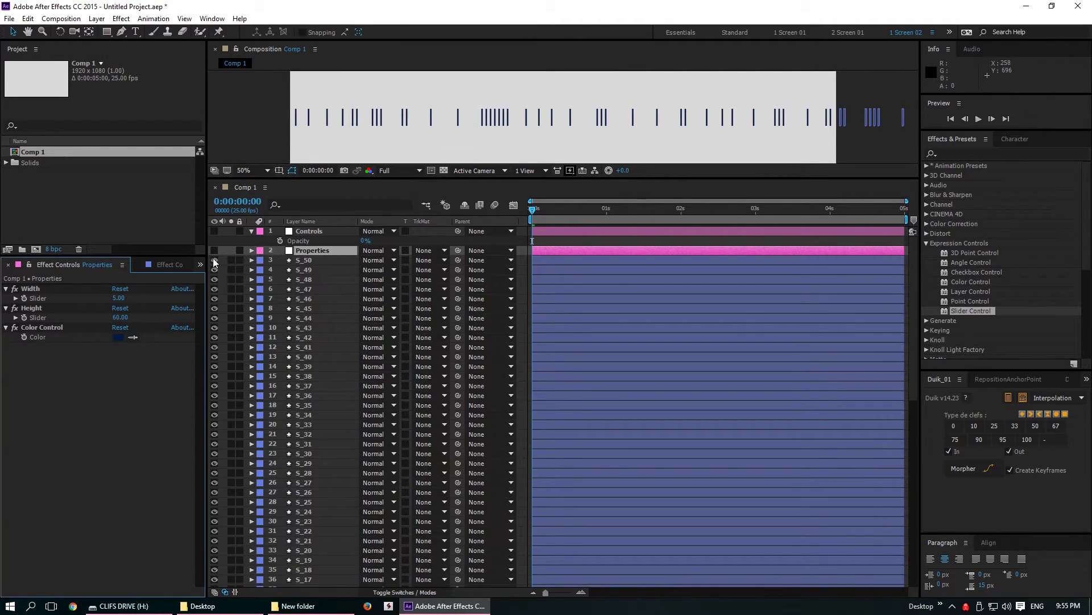
Step: Change the Properties layer's Color Control to light orange FF9A49
click(119, 338)
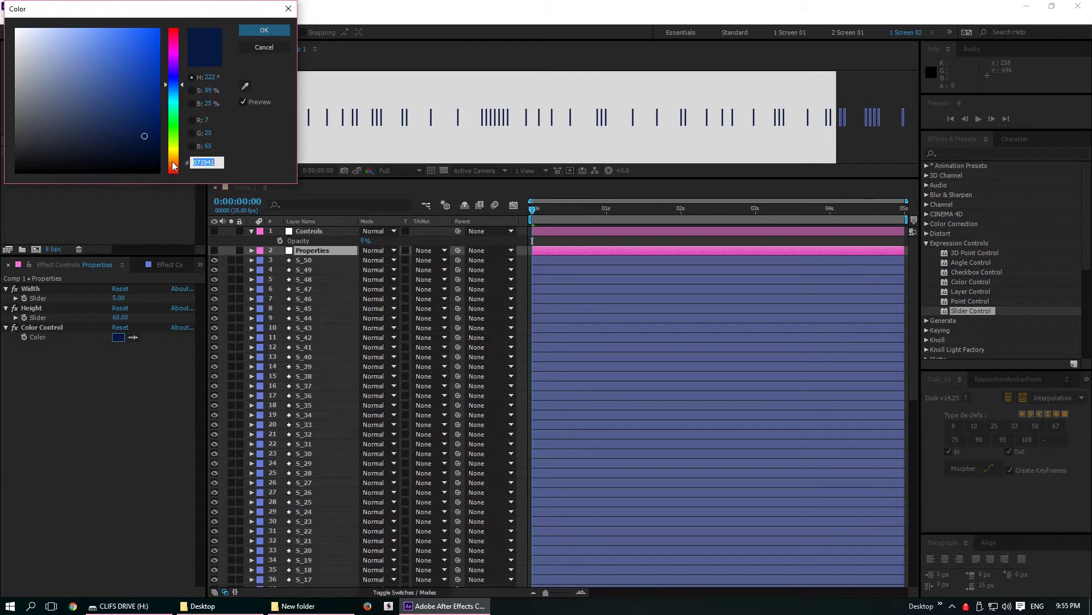
click(173, 164)
mouse_move(143, 133)
mouse_down()
mouse_move(137, 91)
mouse_move(157, 10)
mouse_move(118, 3)
mouse_up()
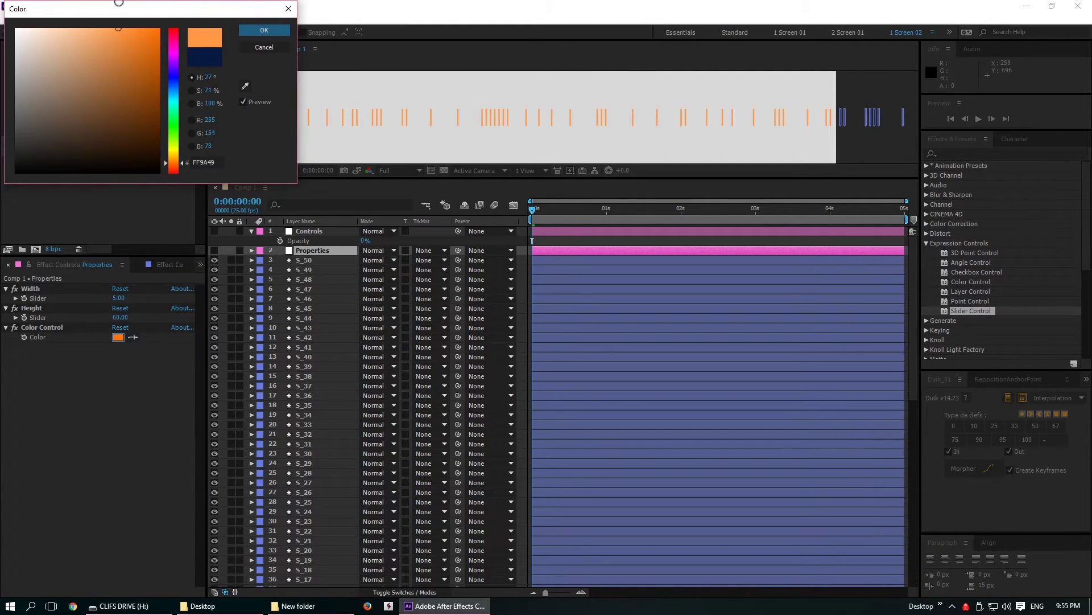
click(256, 31)
Step: Set the Properties layer's Color Control back to black
click(118, 338)
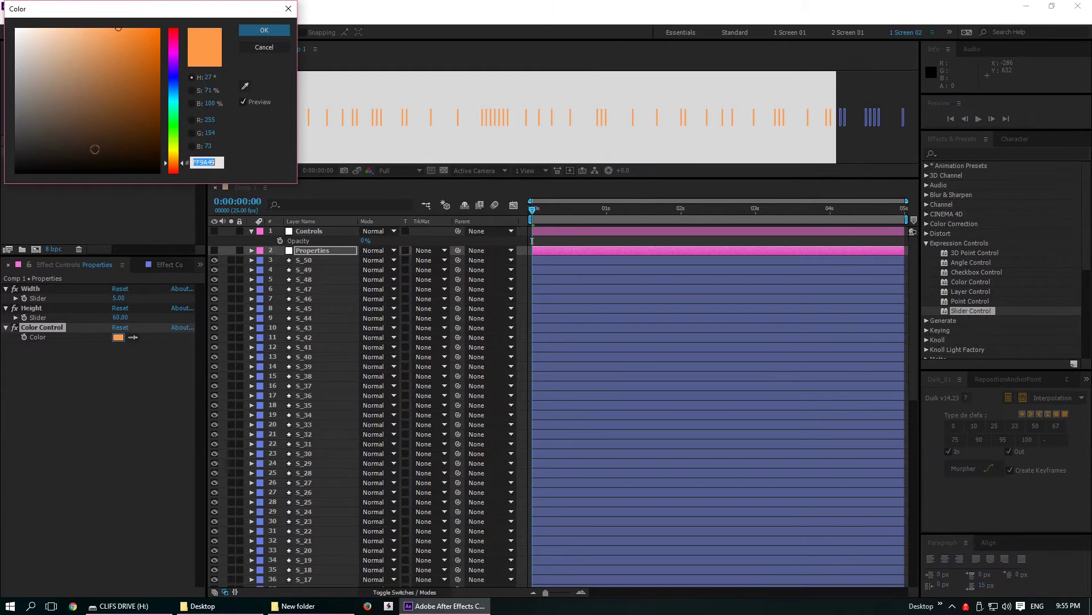
click(264, 30)
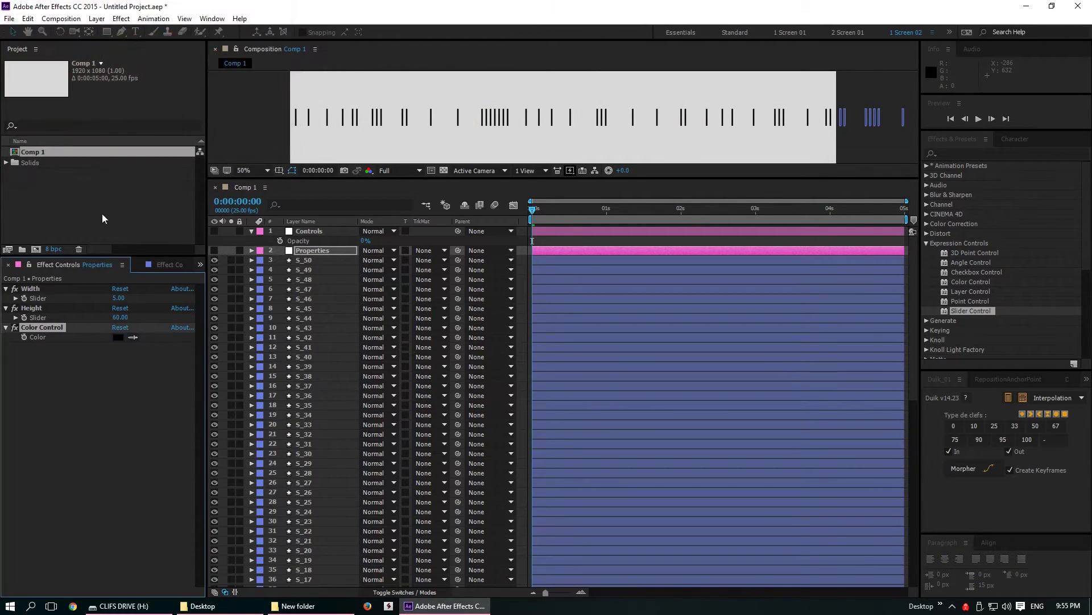
click(87, 422)
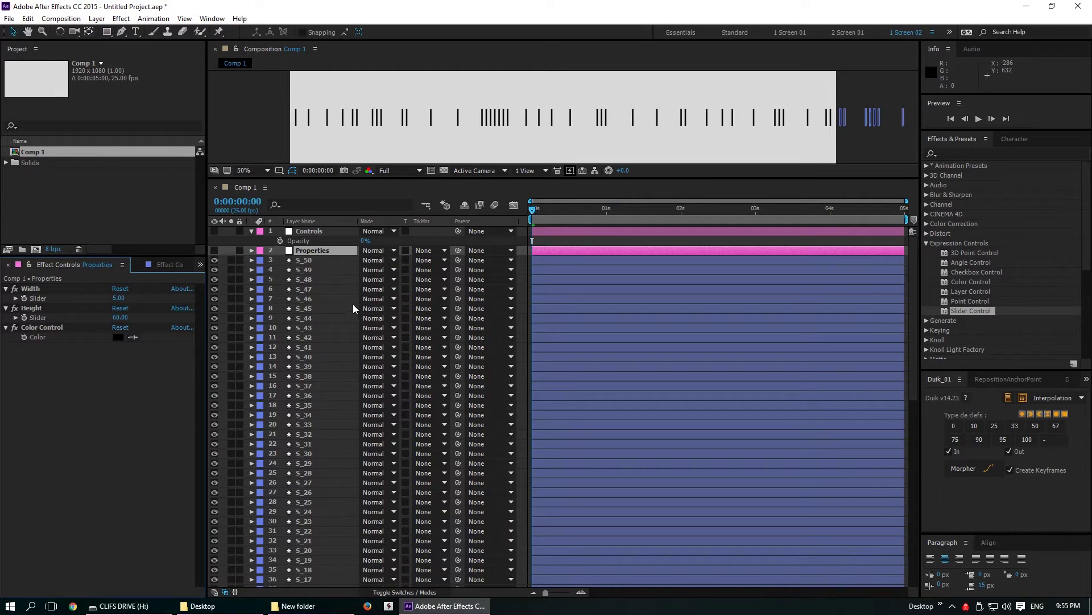
Step: Try a RandTest value of 30 on the Controls layer, and settle on 80 for the bars' random spacing
click(309, 231)
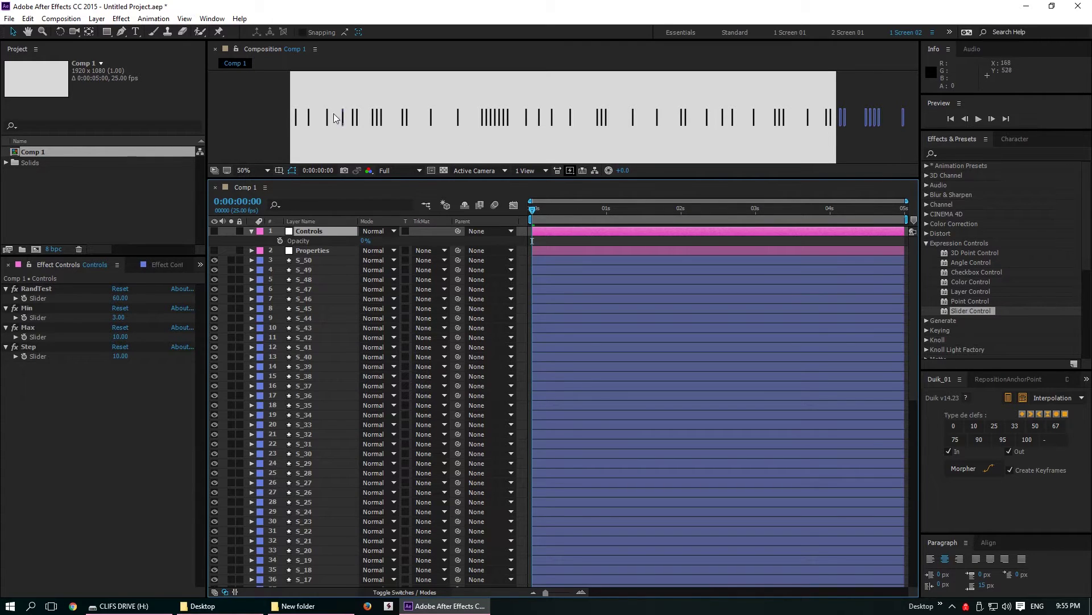
click(121, 298)
text(30)
key(Return)
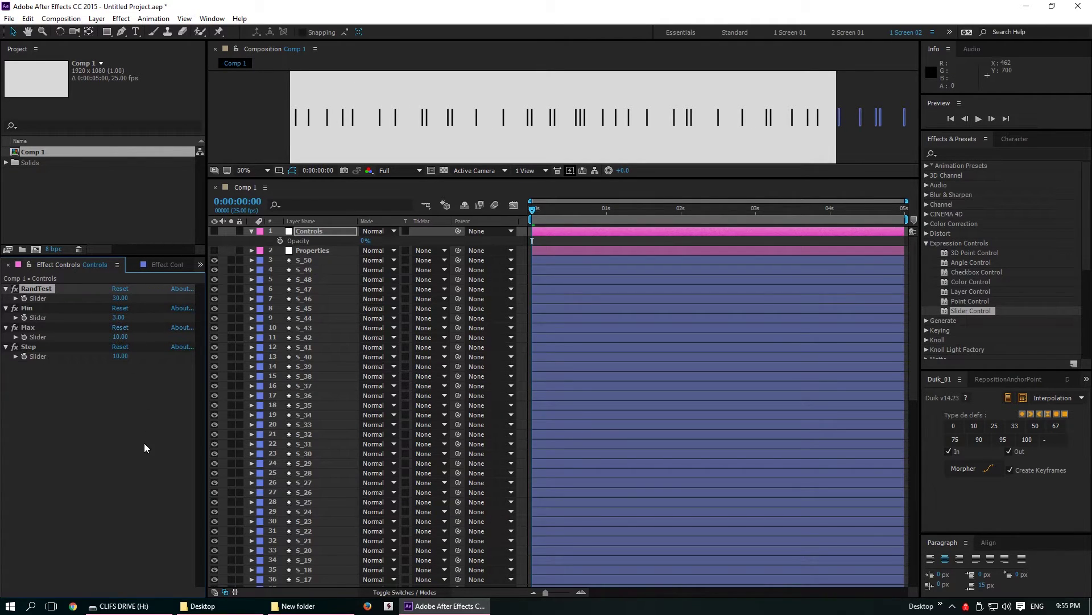
click(120, 298)
text(80)
key(Return)
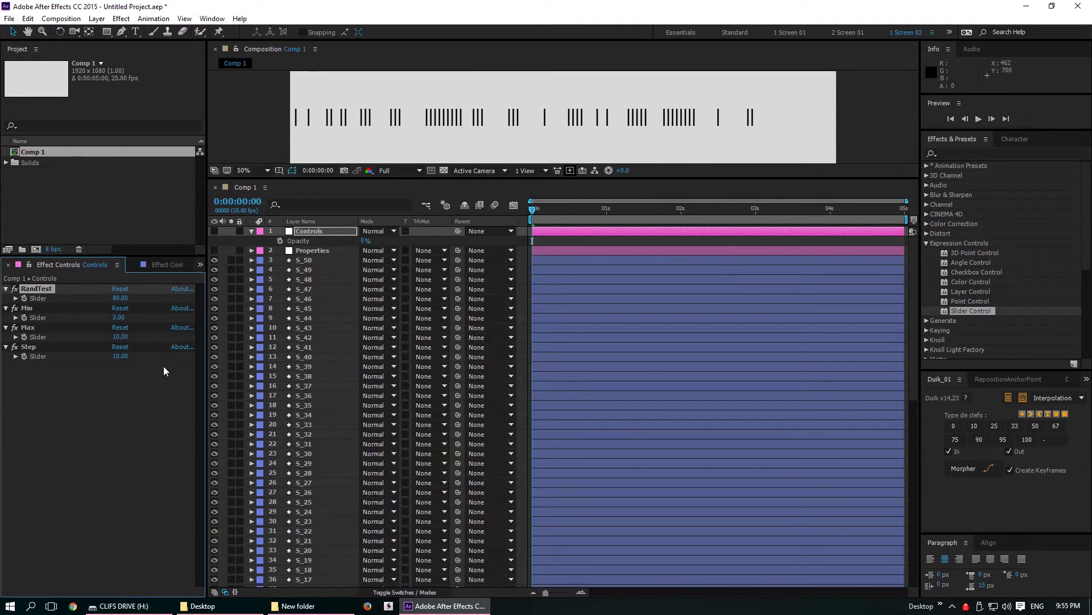
Step: Duplicate the S_50 bar layer repeatedly until the row reaches layer S_71
click(326, 260)
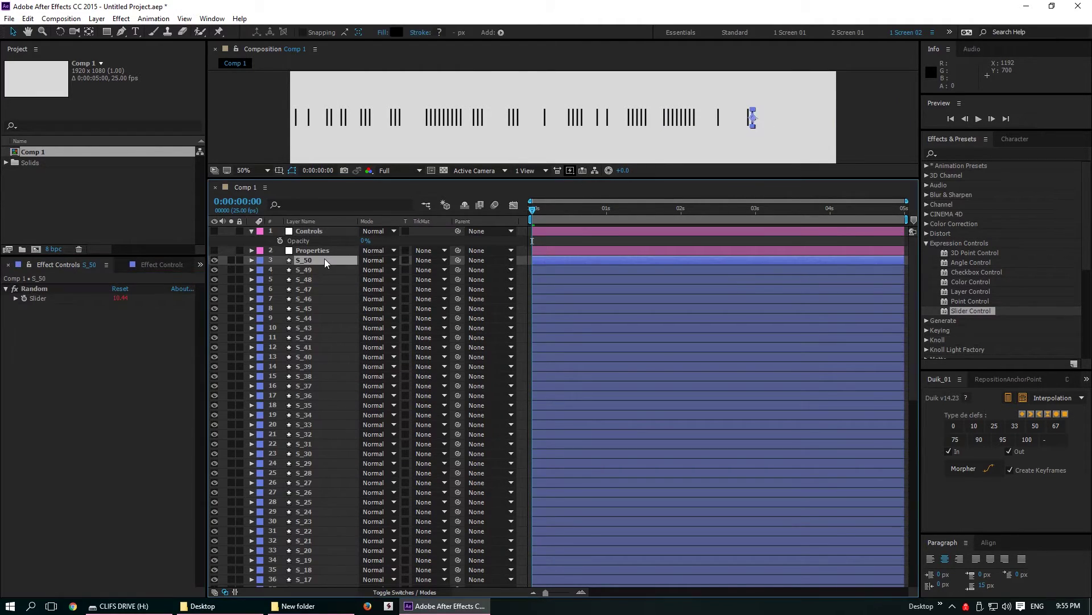
key(ctrl+d)
key(ctrl+d)
key(ctrl+d)
key(ctrl+d)
key(ctrl+d)
key(ctrl+d)
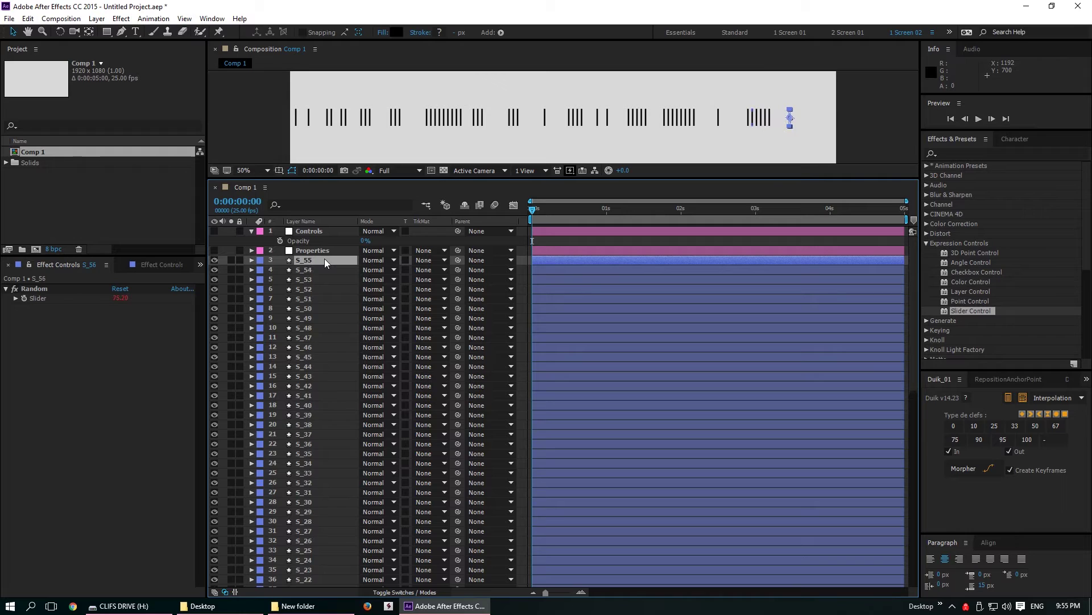
key(ctrl+d)
key(ctrl+d)
key(ctrl+d)
key(ctrl+d)
key(ctrl+d)
key(ctrl+d)
key(ctrl+d)
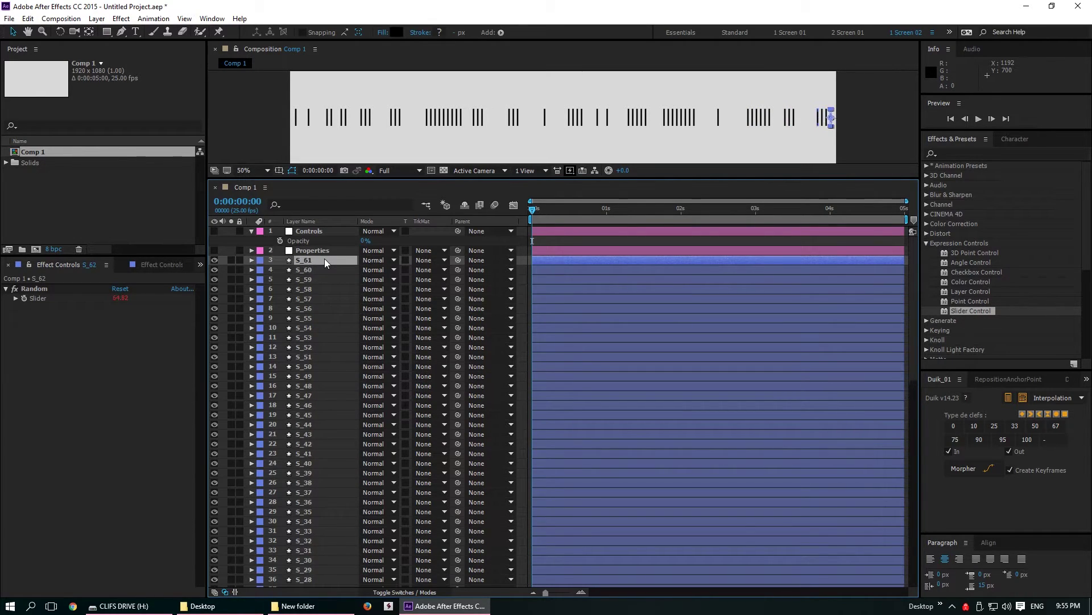
key(ctrl+d)
key(ctrl+d)
key(ctrl+d)
key(ctrl+d)
key(ctrl+d)
key(ctrl+d)
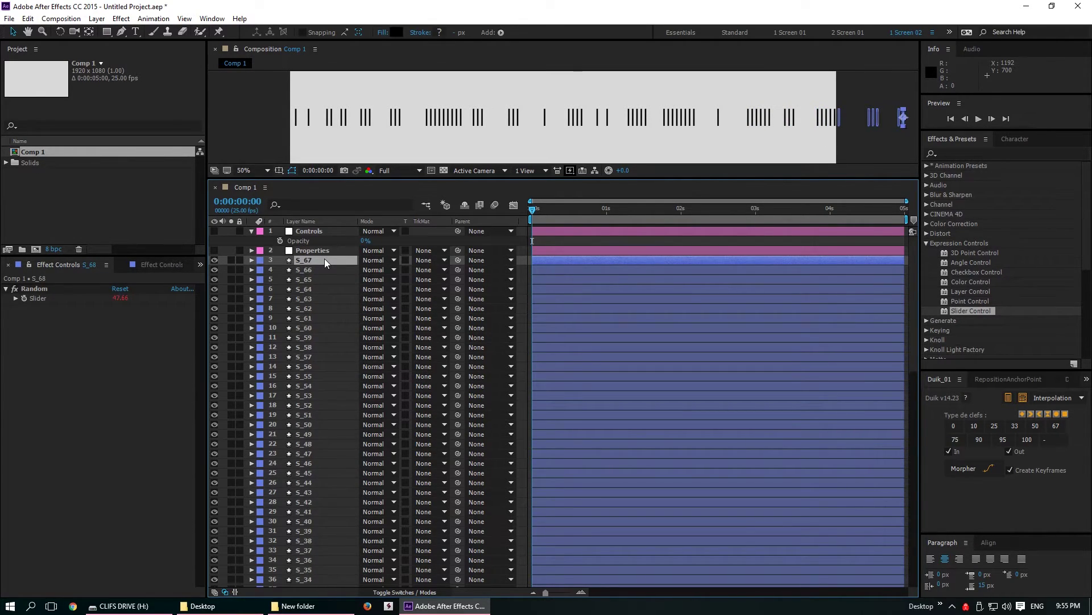
key(ctrl+d)
key(ctrl+d)
key(comma)
key(period)
click(152, 328)
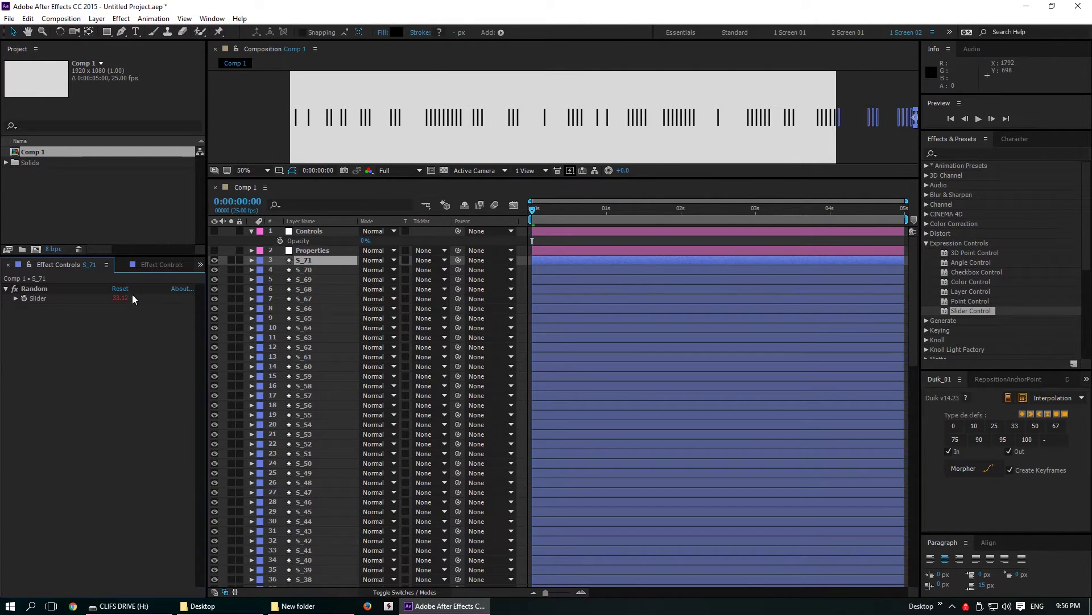
Step: Set the Max slider on the Controls layer to 8
click(269, 232)
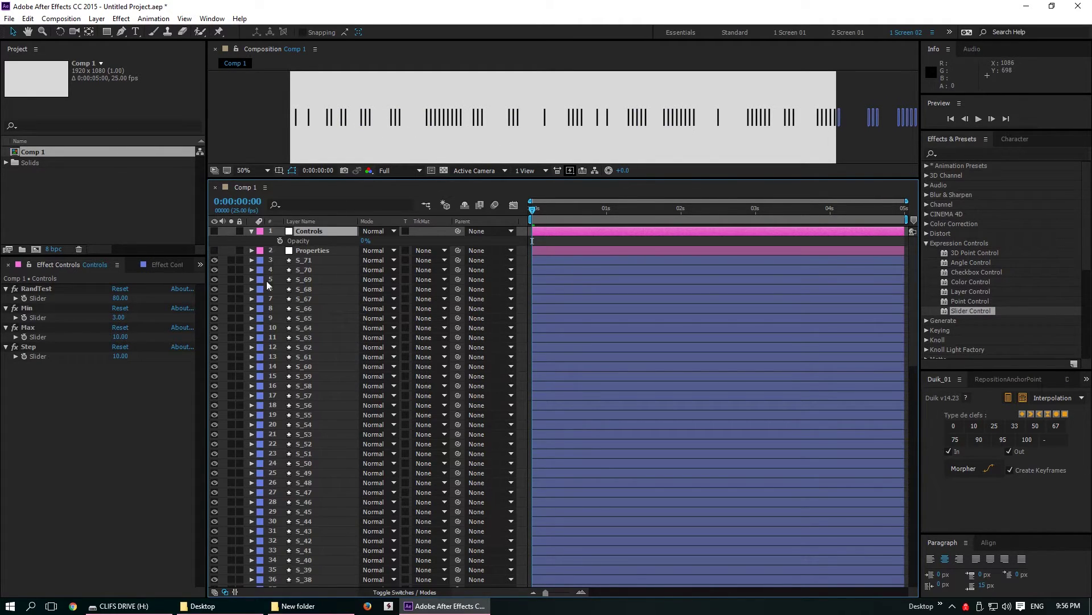
click(120, 336)
text(8)
key(Return)
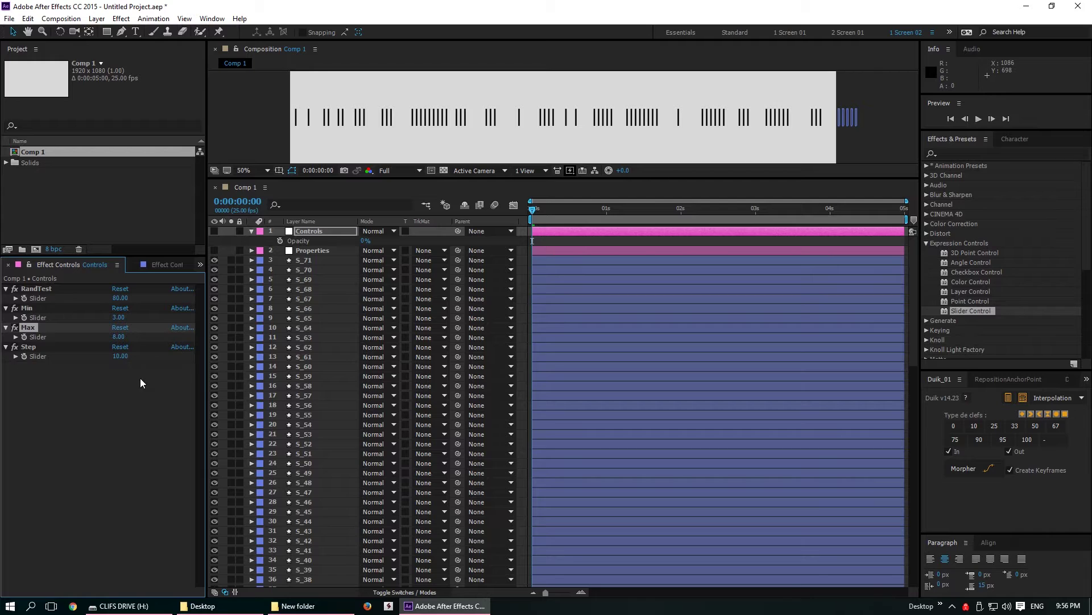
click(125, 391)
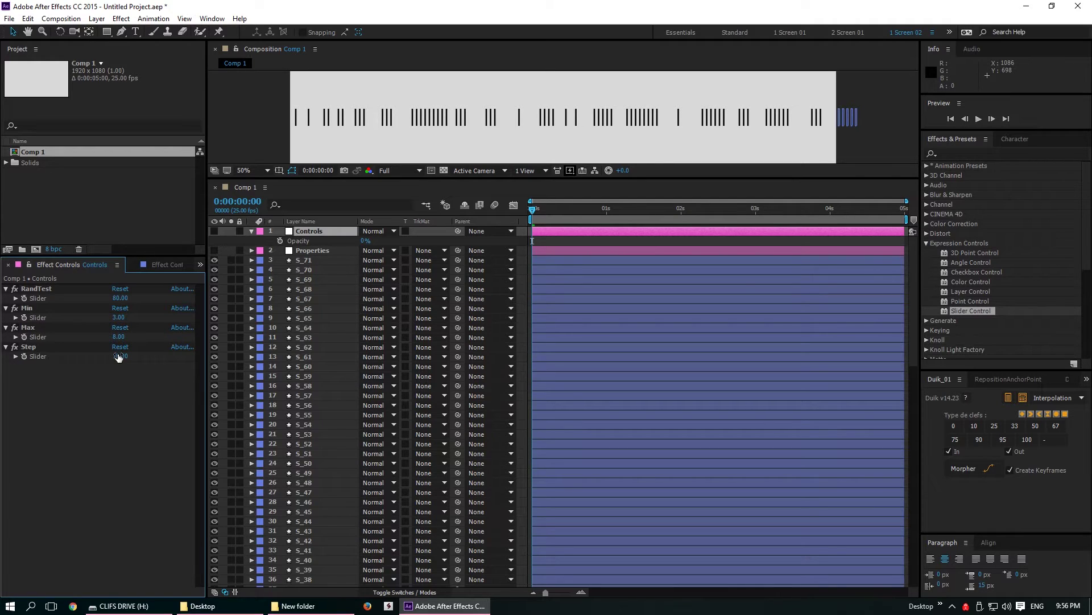
Step: Try a Step slider value of 8 on the Controls layer and raise it to 9
click(118, 357)
text(8)
key(Return)
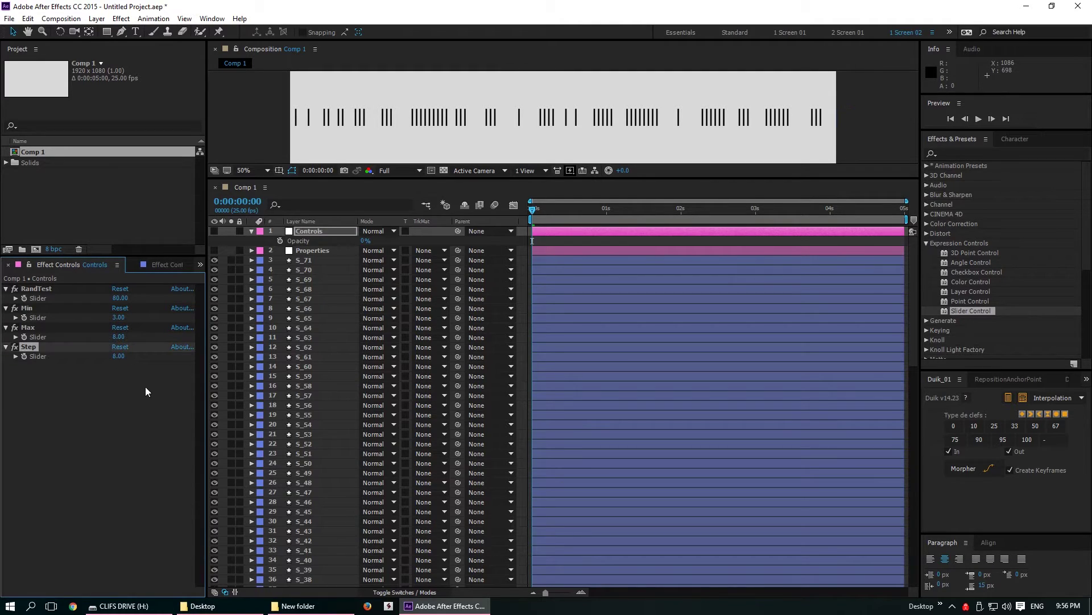
click(118, 356)
text(9)
key(Return)
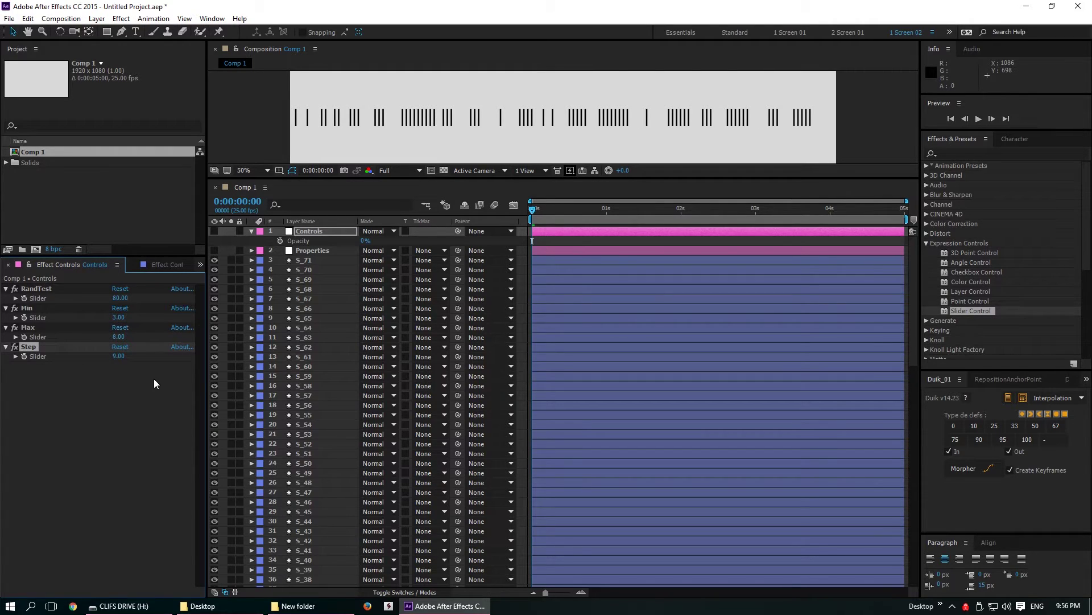
click(107, 433)
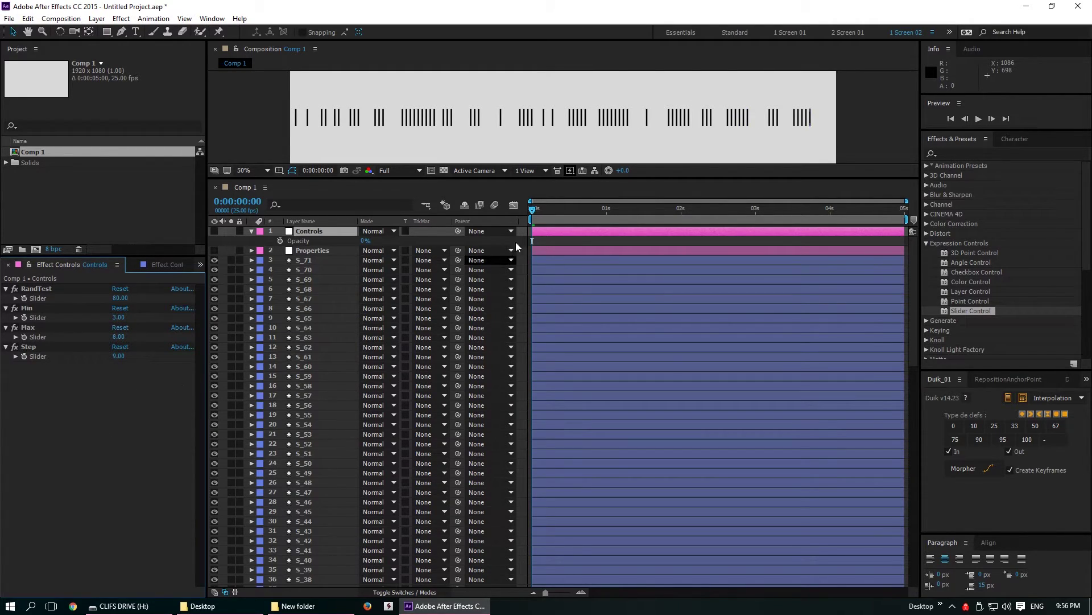
Step: Duplicate the S_71 bar layer up to S_78 and delete the last copy that falls outside the frame
click(323, 261)
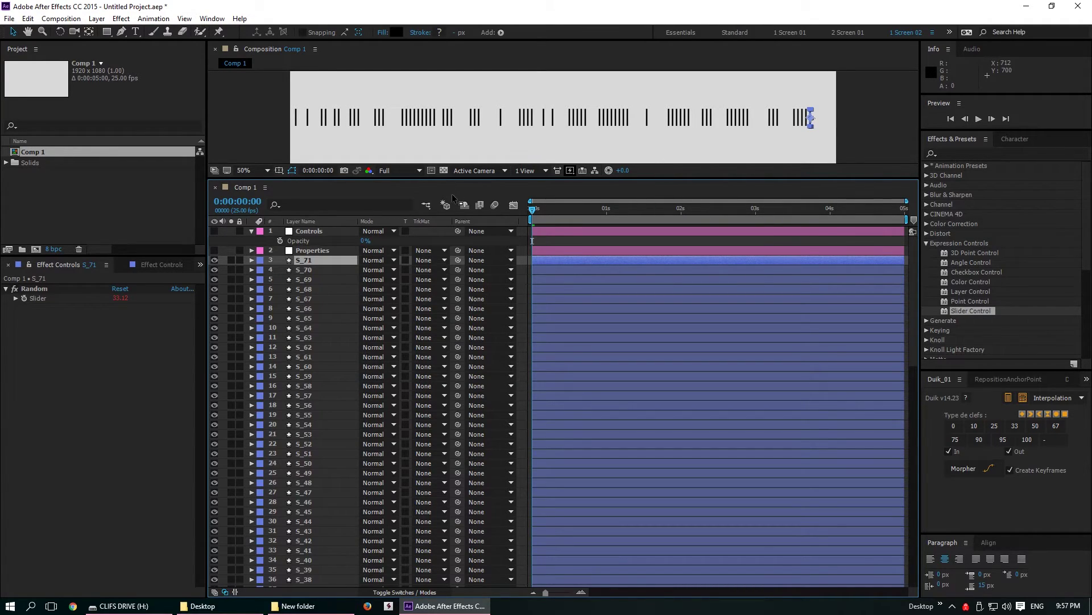
key(ctrl+d)
key(ctrl+d)
key(ctrl+d)
key(ctrl+d)
key(ctrl+d)
key(ctrl+d)
key(ctrl+d)
key(ctrl+d)
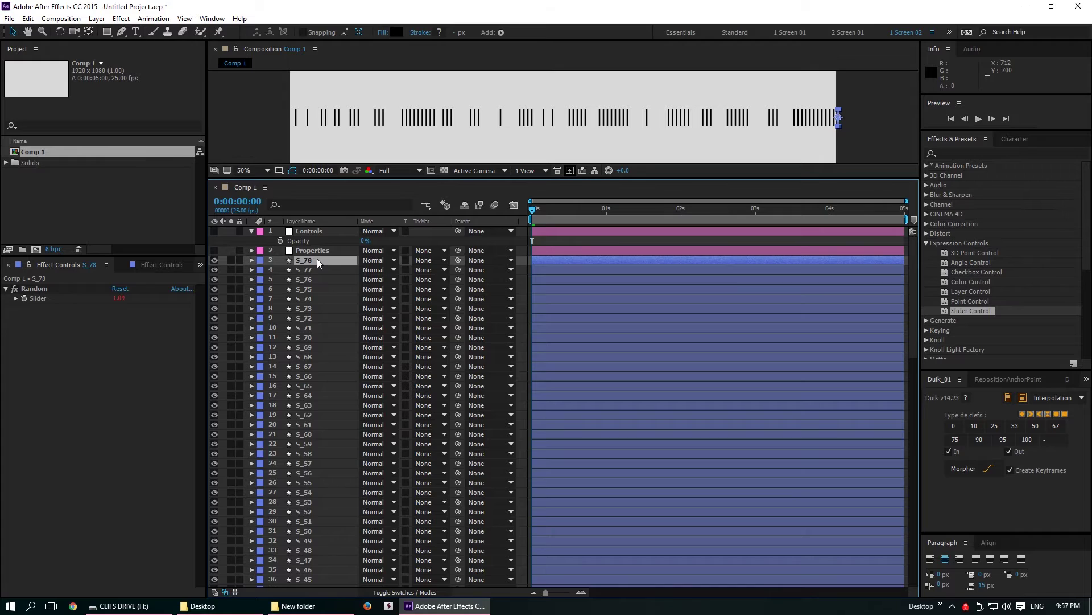
key(Delete)
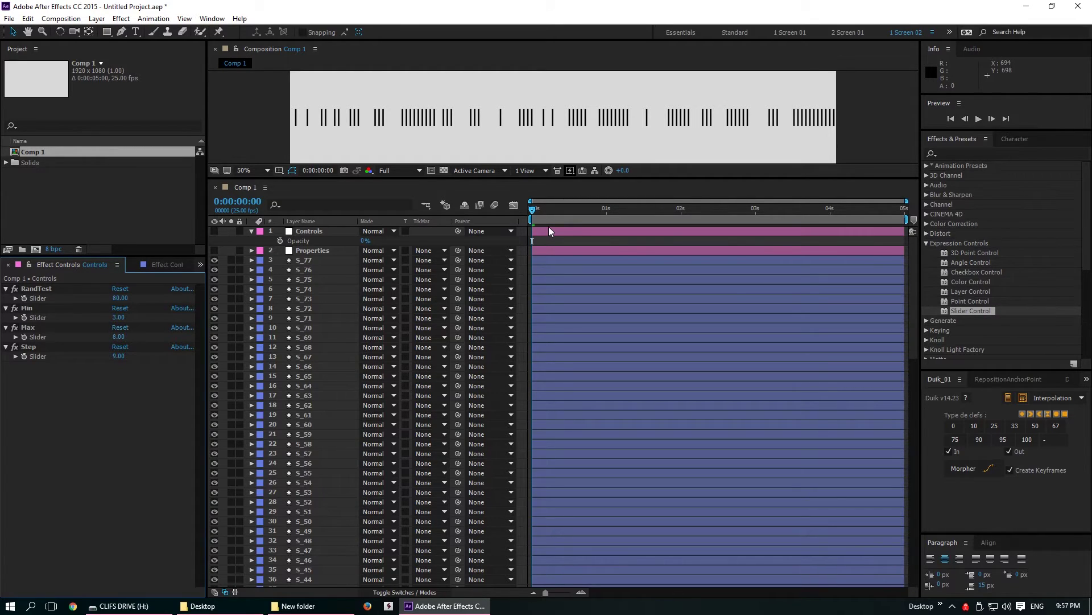
Step: Advance frame by frame to 0:00:00:07 to examine how the random bar spacing changes
key(Page_Down)
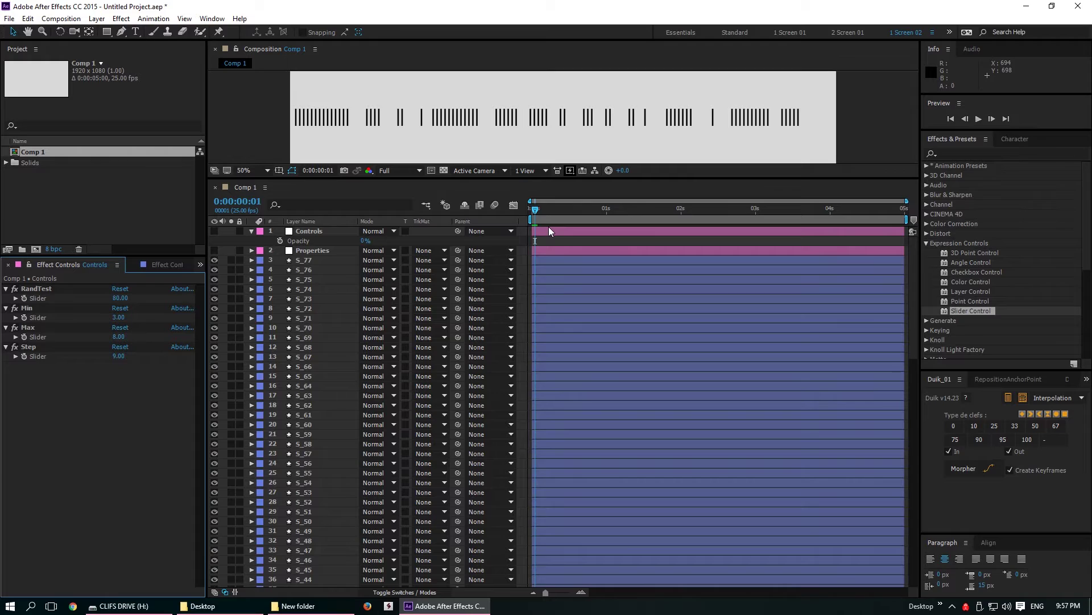
key(Page_Down)
key(Page_Down)
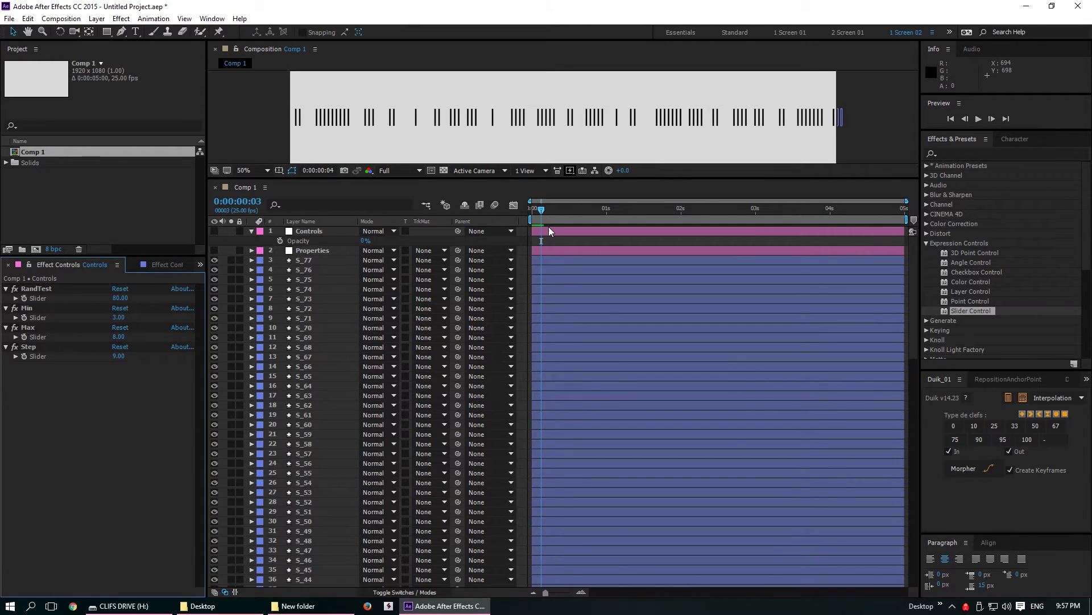
key(Page_Down)
key(Page_Down)
key(Page_Down)
key(Page_Down)
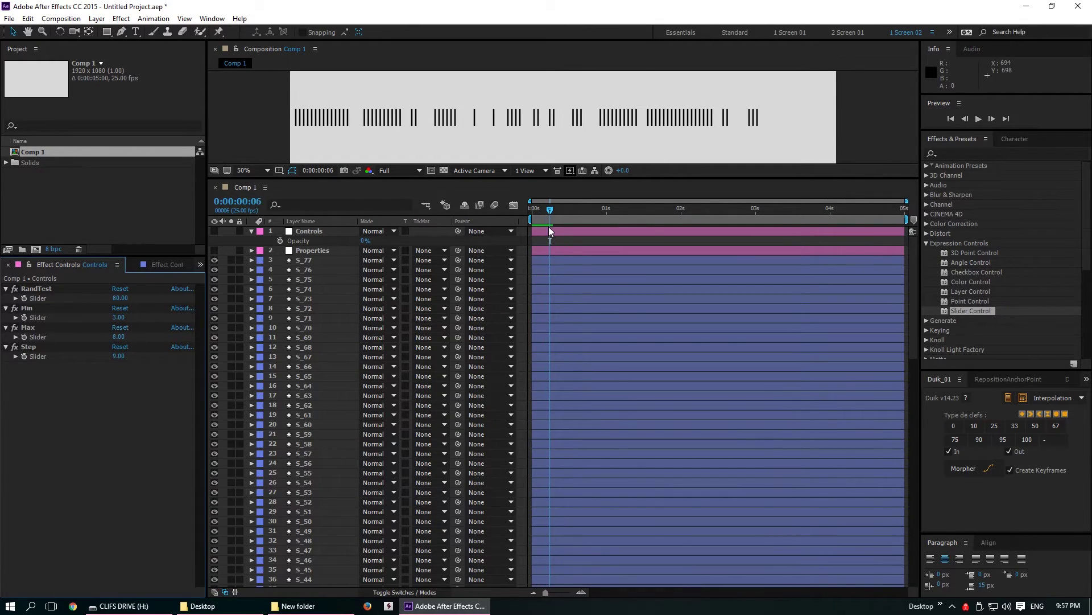
Step: Set the Step slider on the Controls layer to 12
click(118, 356)
text(12)
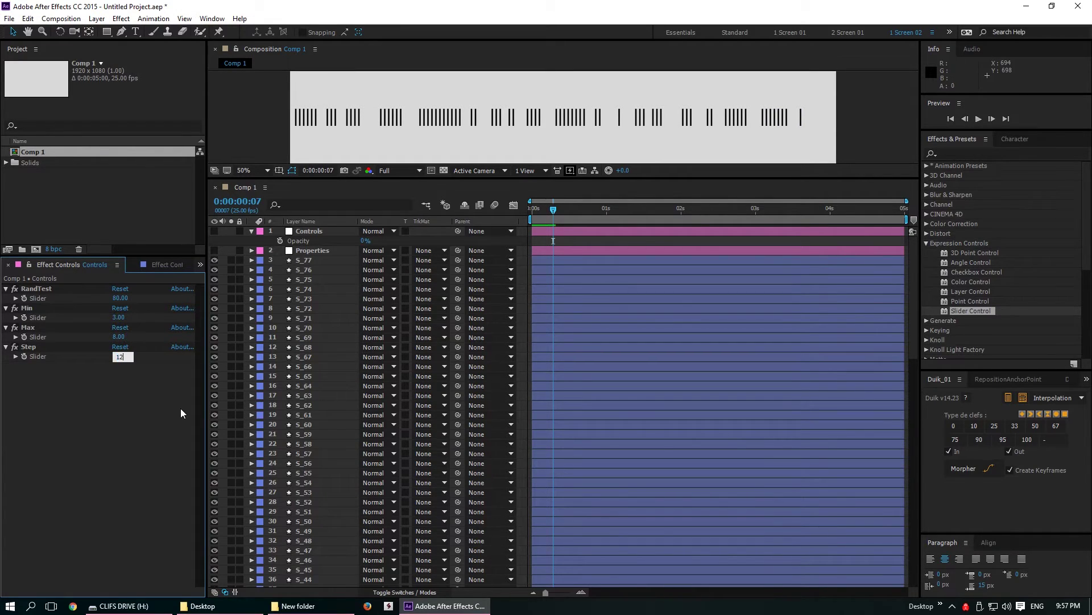
key(Return)
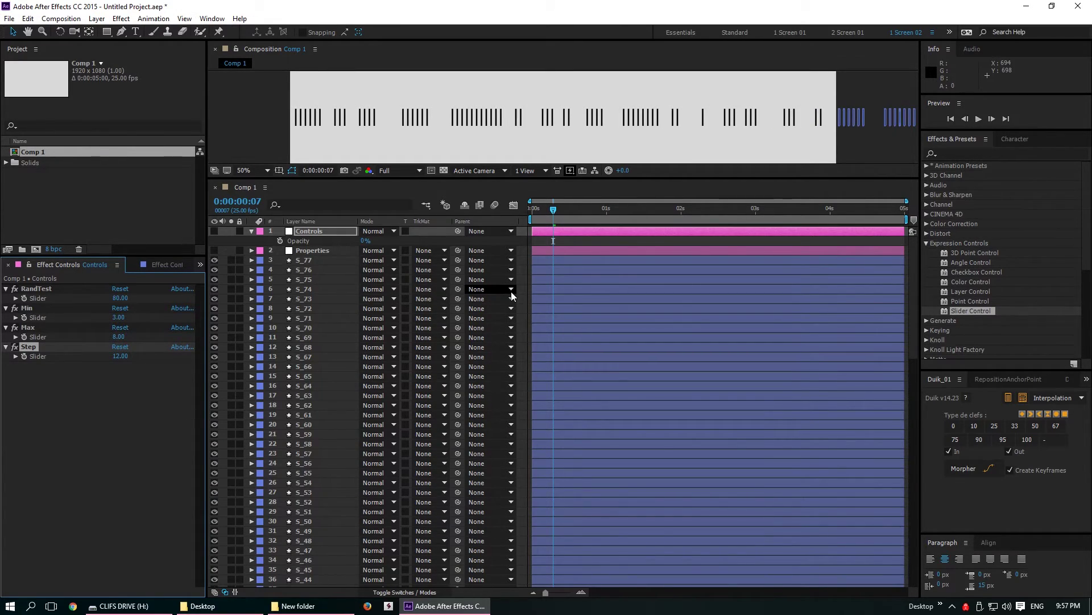
Step: Advance through the frames to 0:00:00:18, preview the bar animation, and return to the first frame
key(Page_Down)
key(Page_Down)
key(Page_Down)
key(Page_Down)
key(Page_Down)
key(Page_Down)
key(Page_Down)
key(Page_Down)
key(Page_Down)
key(Page_Down)
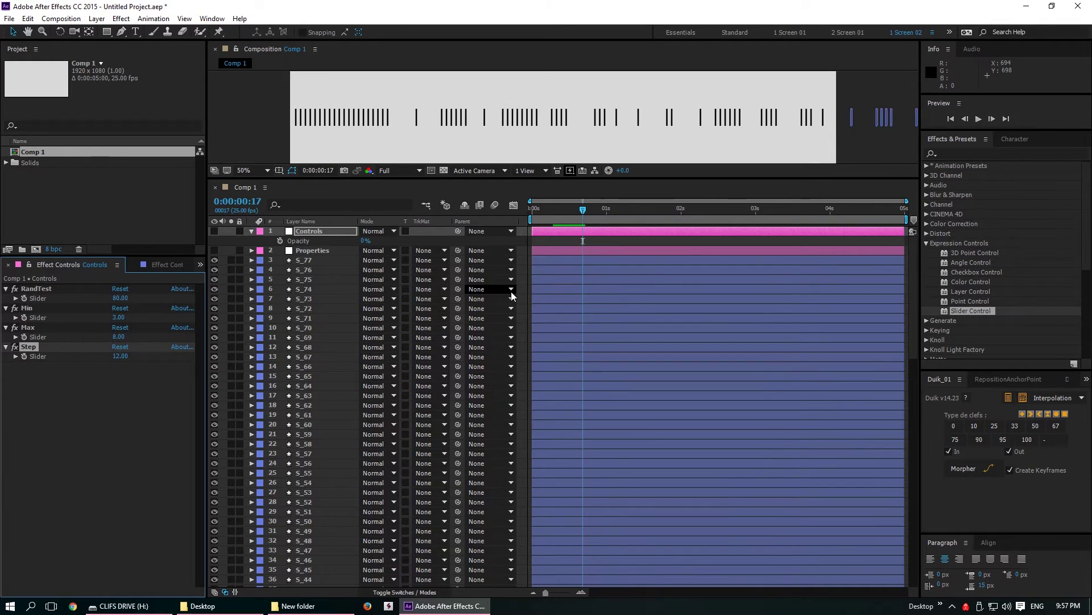
key(Page_Down)
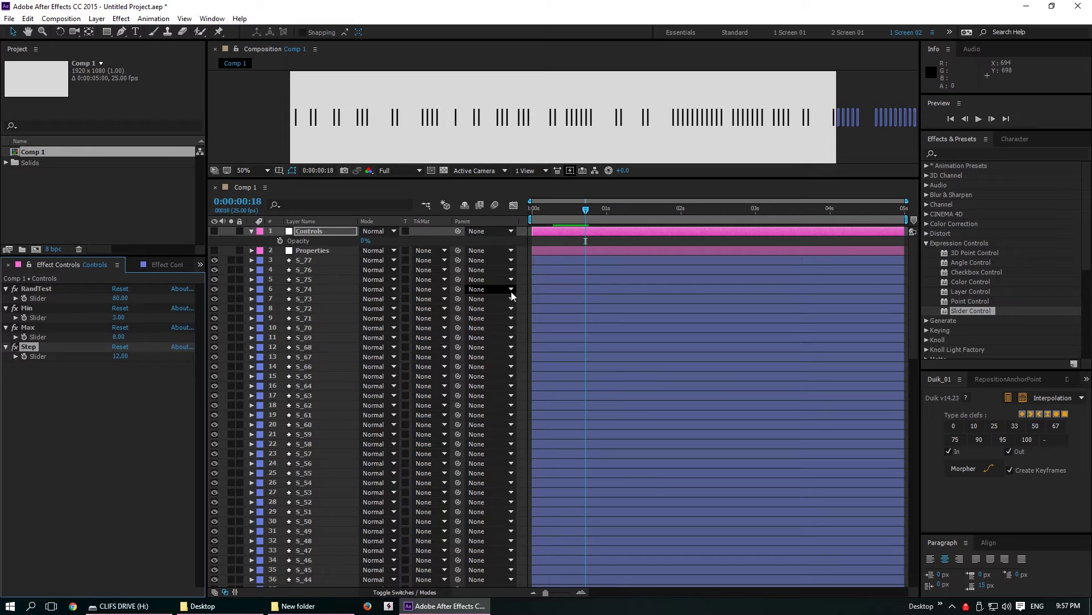
key(space)
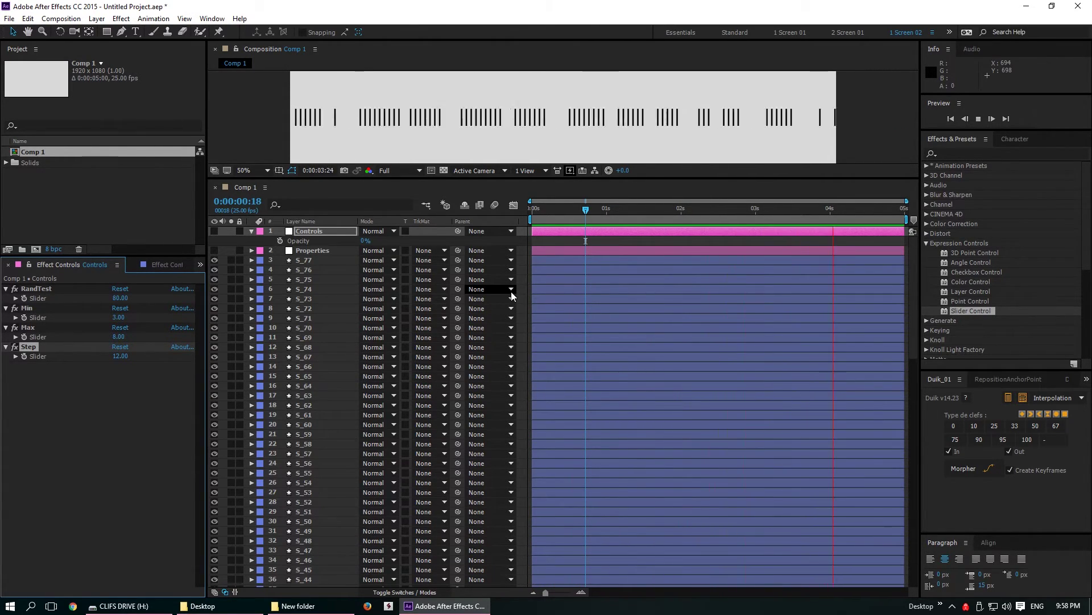
key(space)
key(Home)
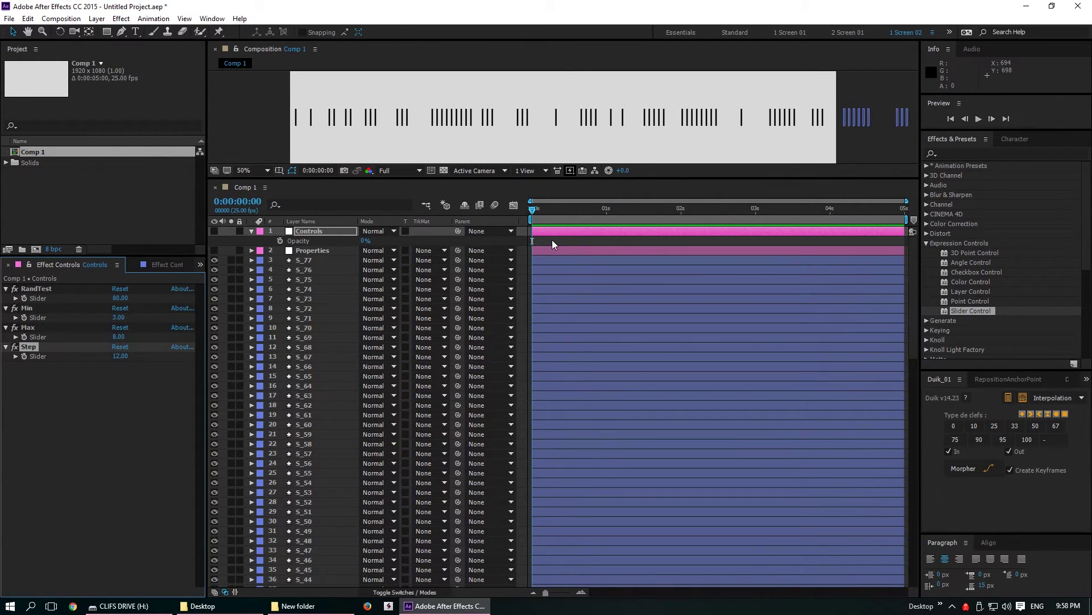
Step: Rename the Comp 1 composition as Linear UI Element 01
click(36, 152)
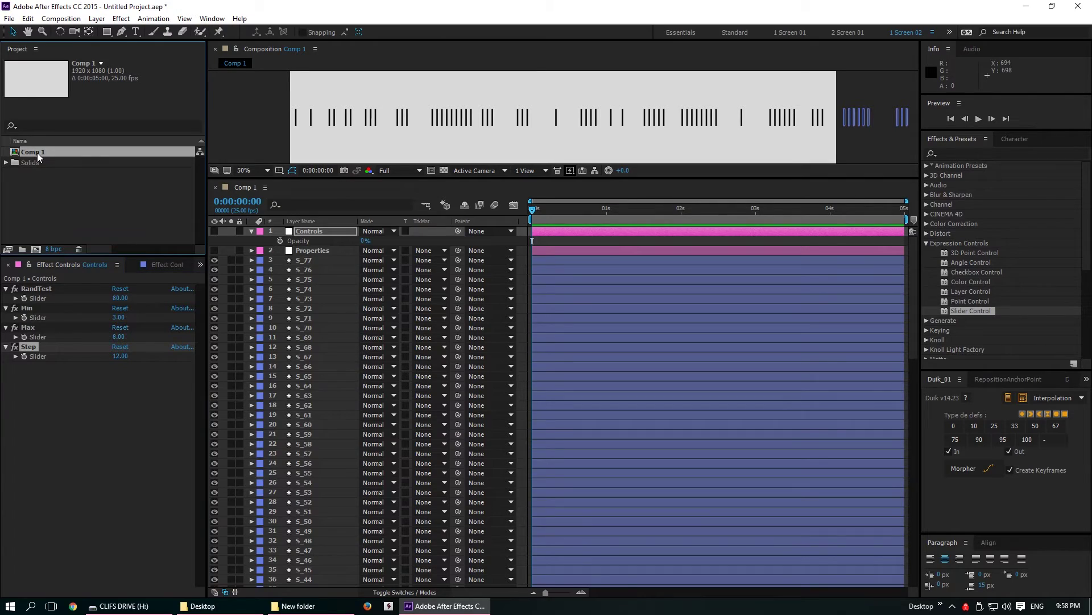
key(Return)
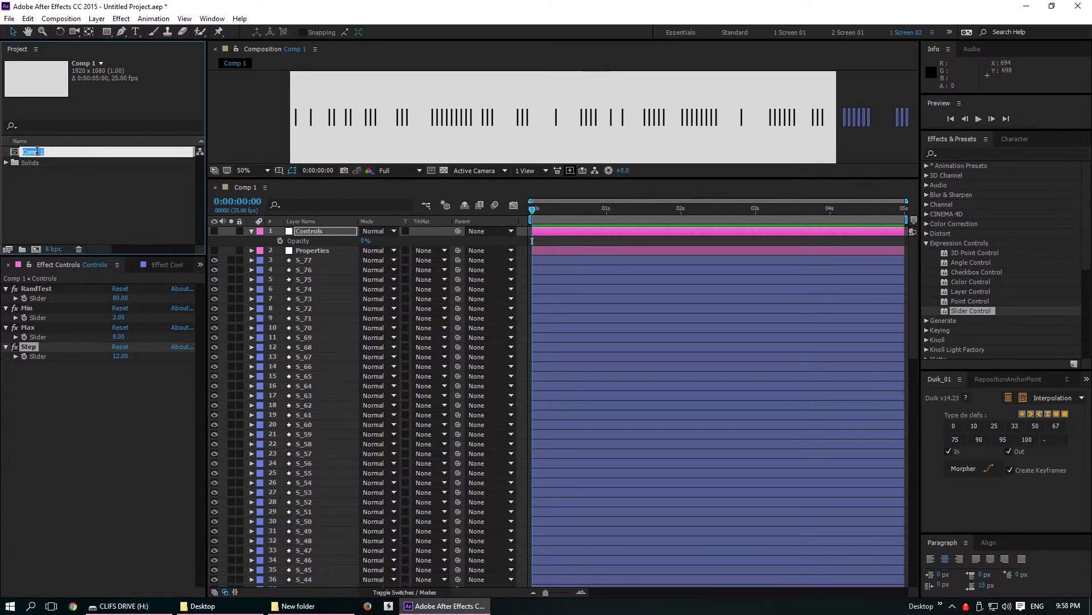
text(Linear UI Element 01)
key(Return)
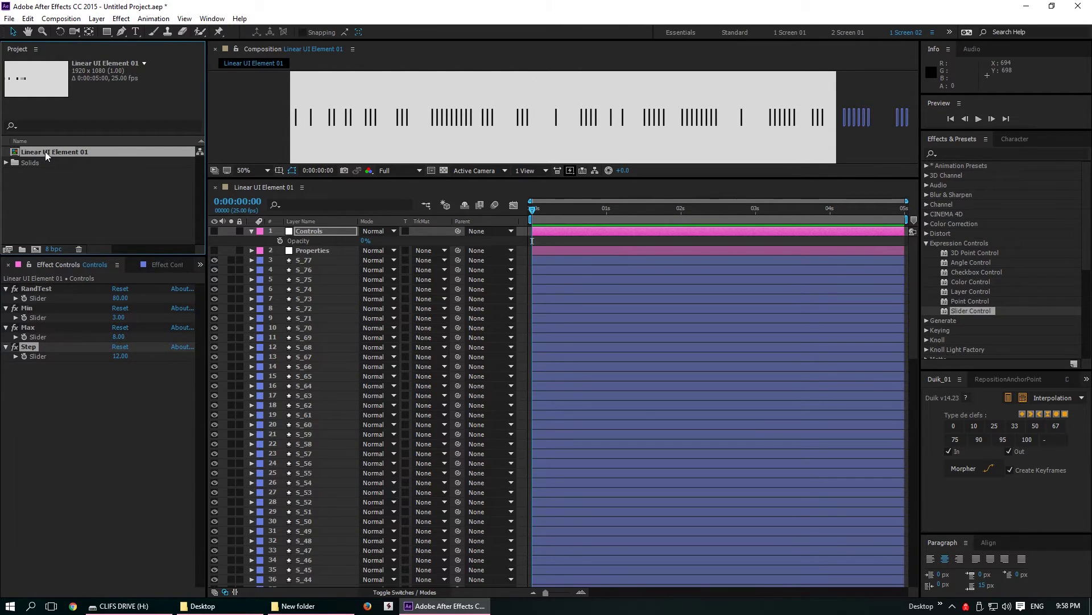
Step: Create a new composition from Linear UI Element 01 and freeze its nested layer at 0:00:00:14
drag(45, 151, 33, 246)
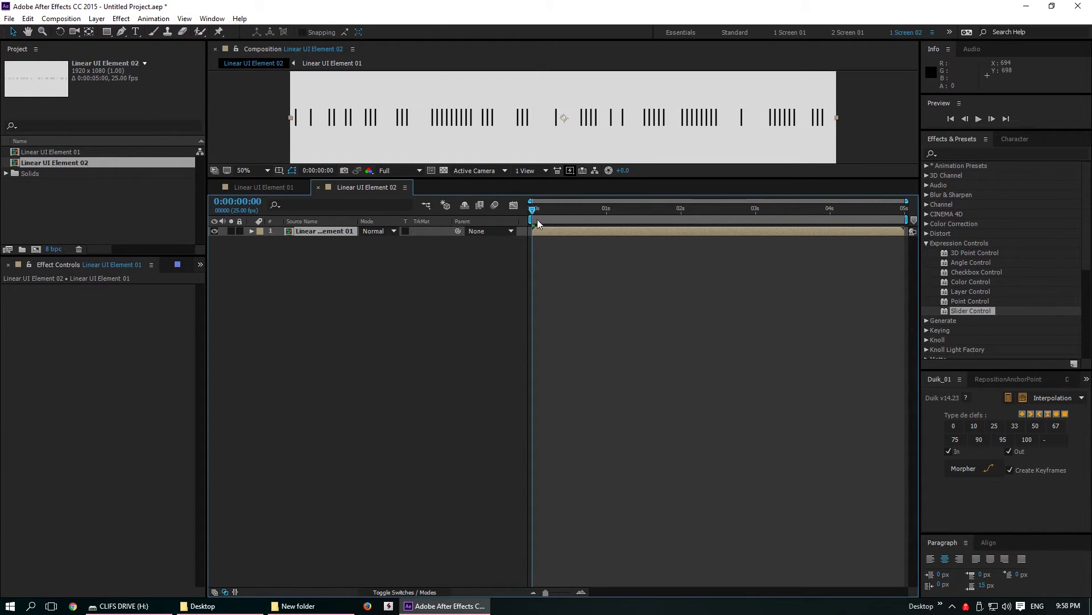
drag(533, 208, 575, 216)
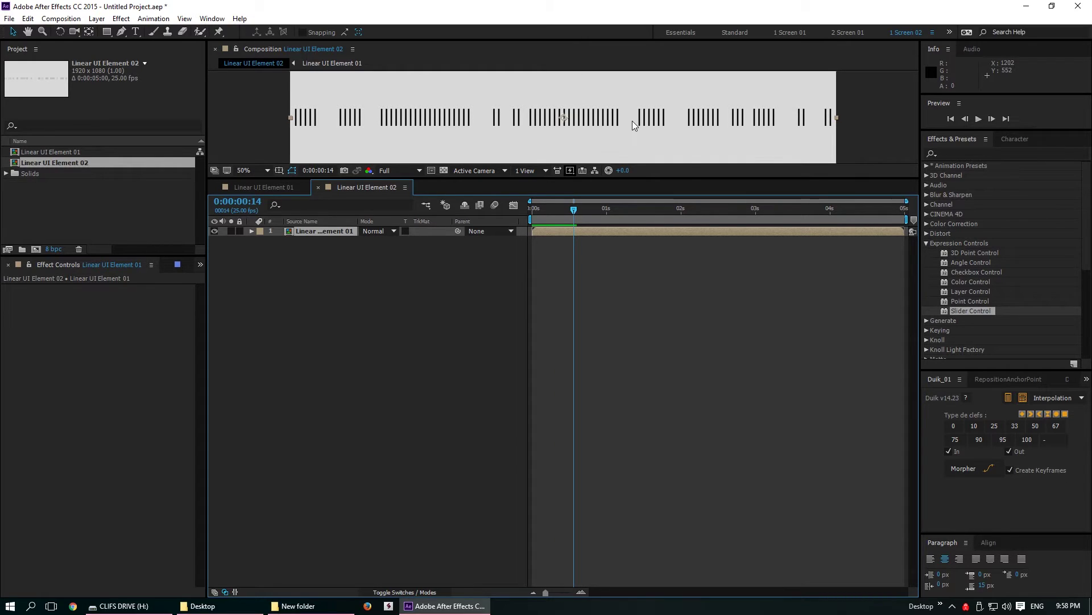
right_click(323, 230)
mouse_move(353, 219)
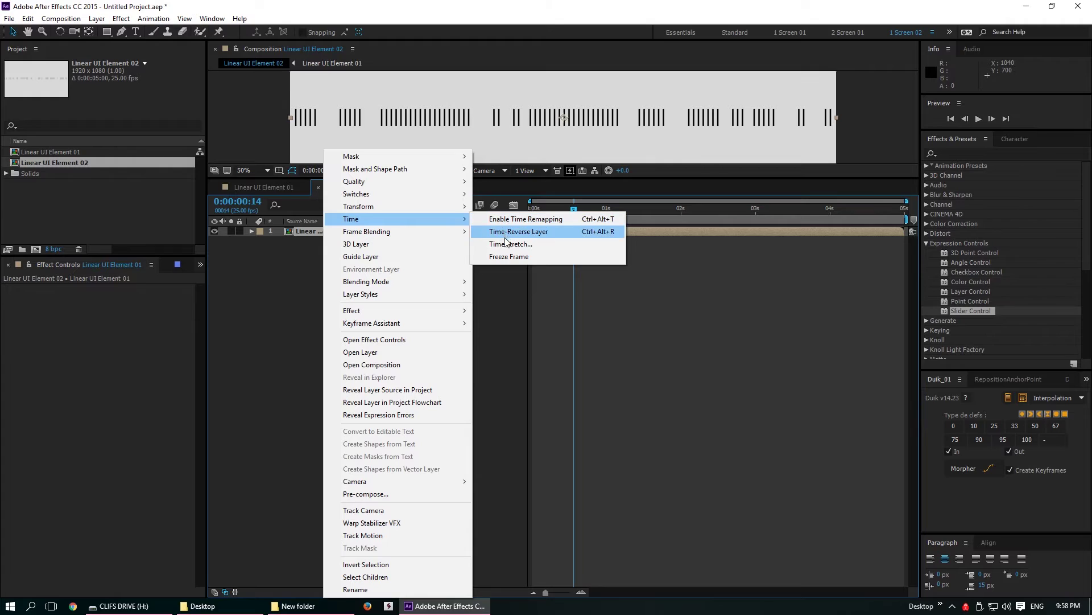
click(509, 256)
drag(573, 209, 573, 254)
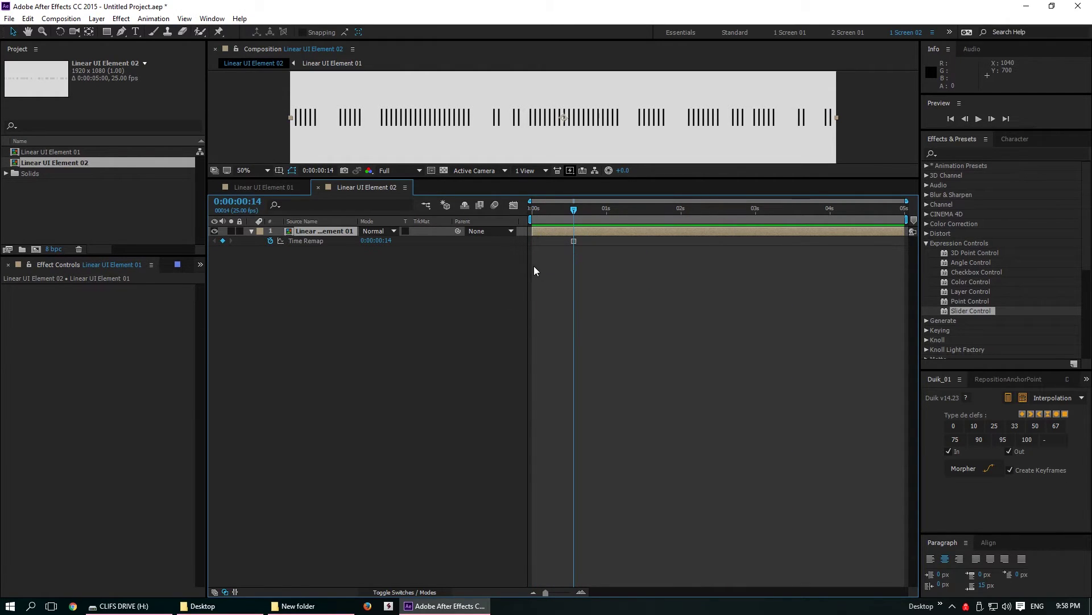
Step: Return to the Linear UI Element 01 composition and duplicate it in the project
click(263, 189)
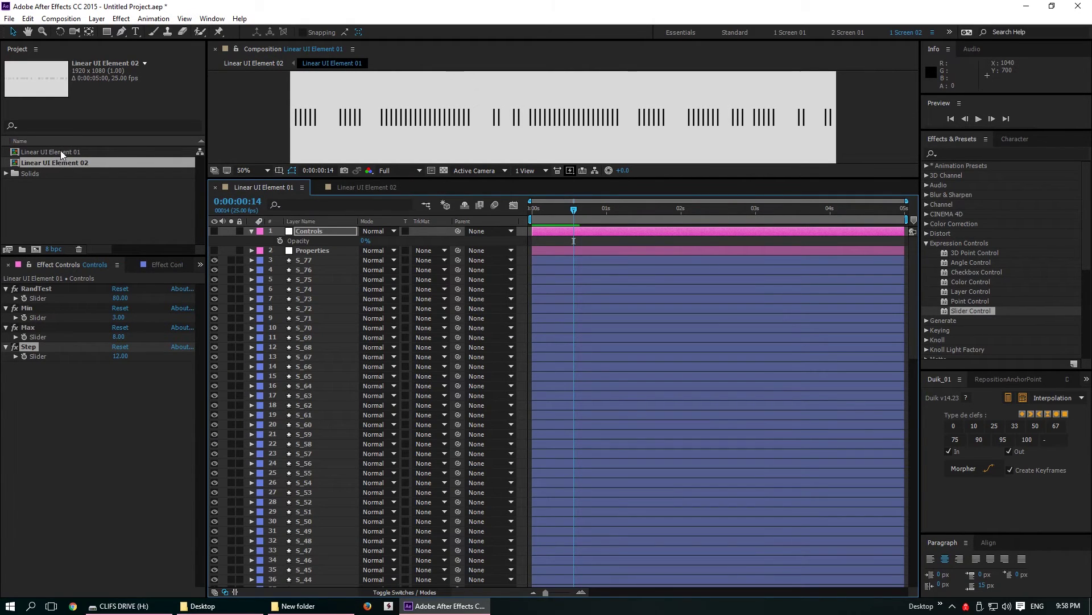
click(60, 151)
key(ctrl+d)
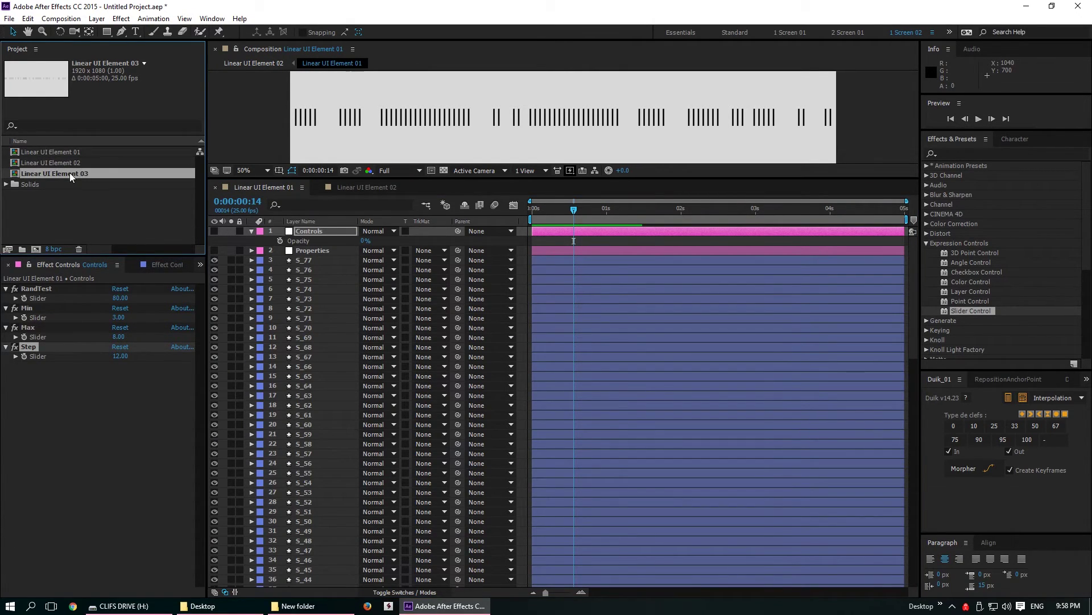
Step: Open the Linear UI Element 03 composition and reveal the position properties of bar layers S_02 through S_77
double_click(56, 174)
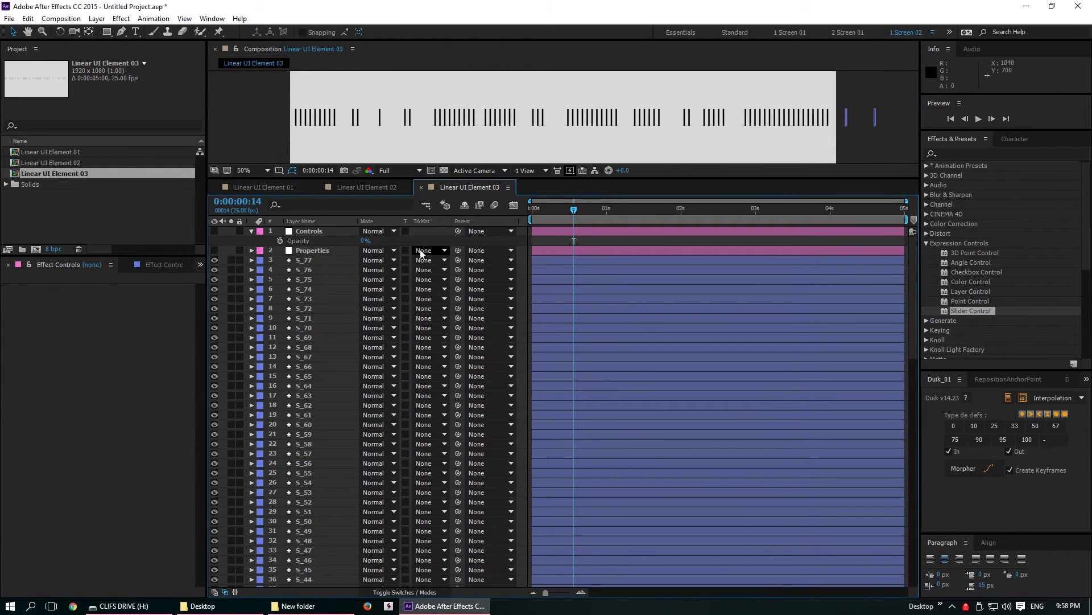
click(308, 258)
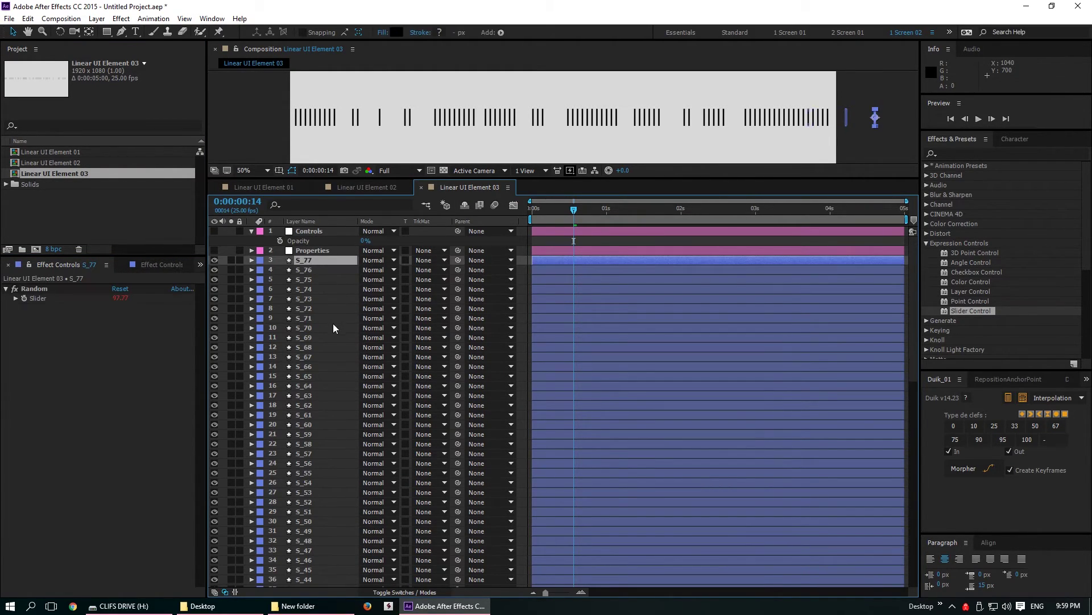
scroll(332, 327, down, 10)
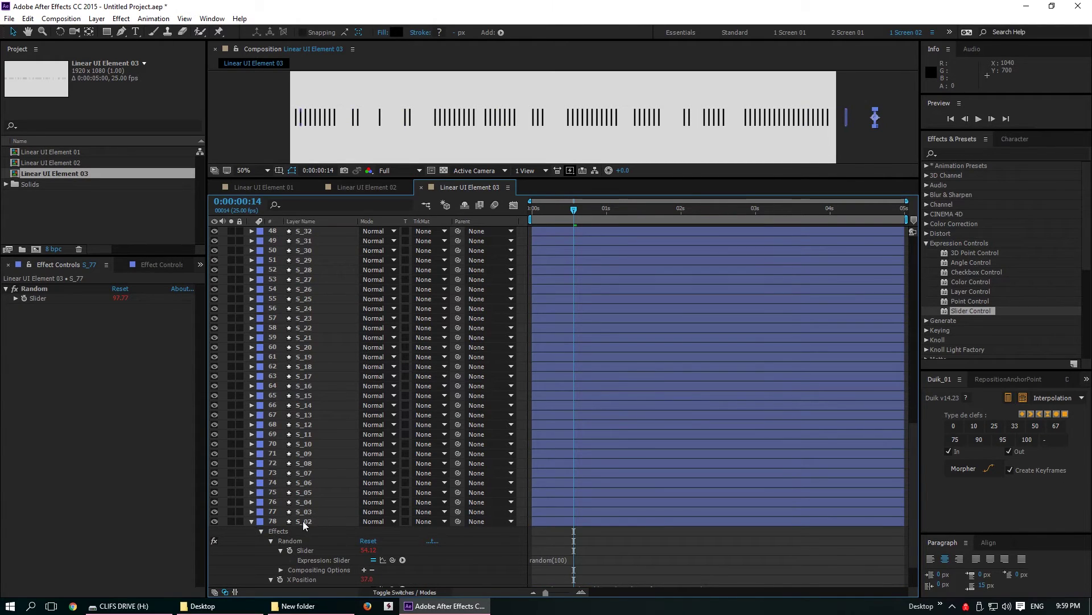
click(252, 521)
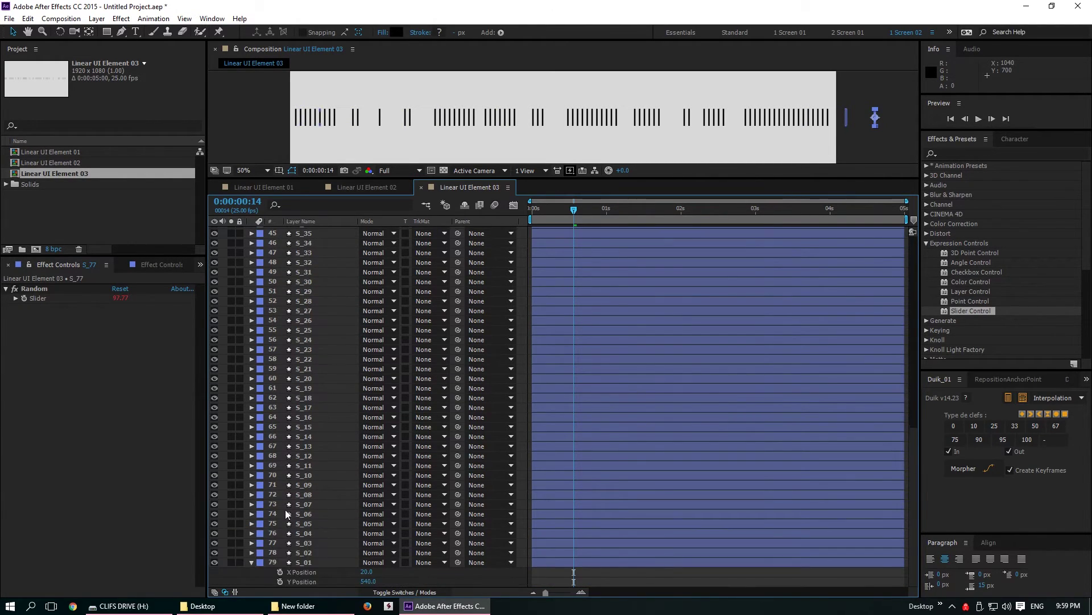
click(307, 552)
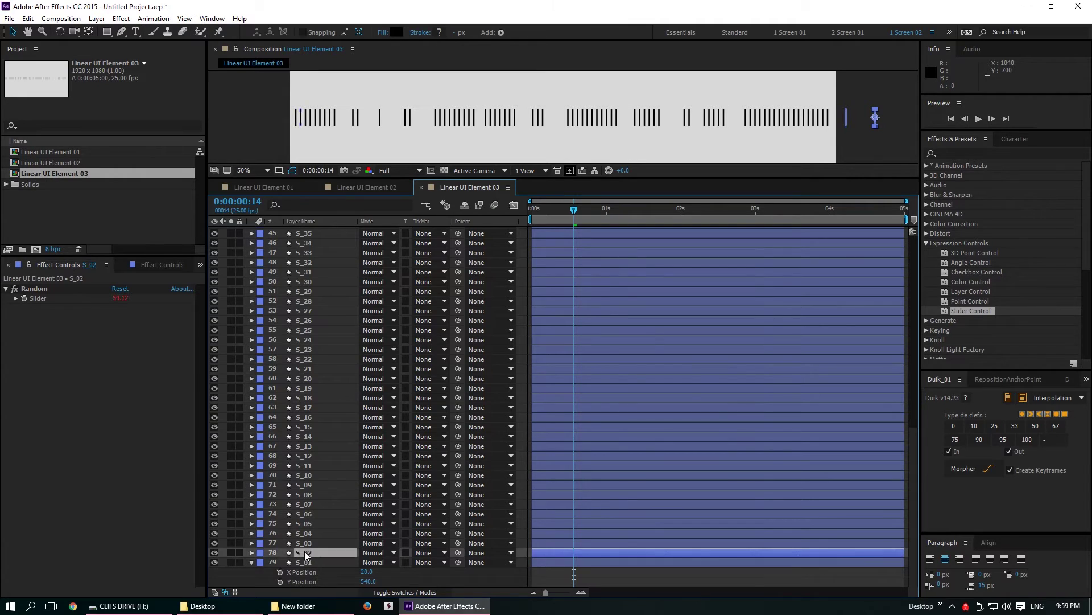
scroll(312, 538, up, 10)
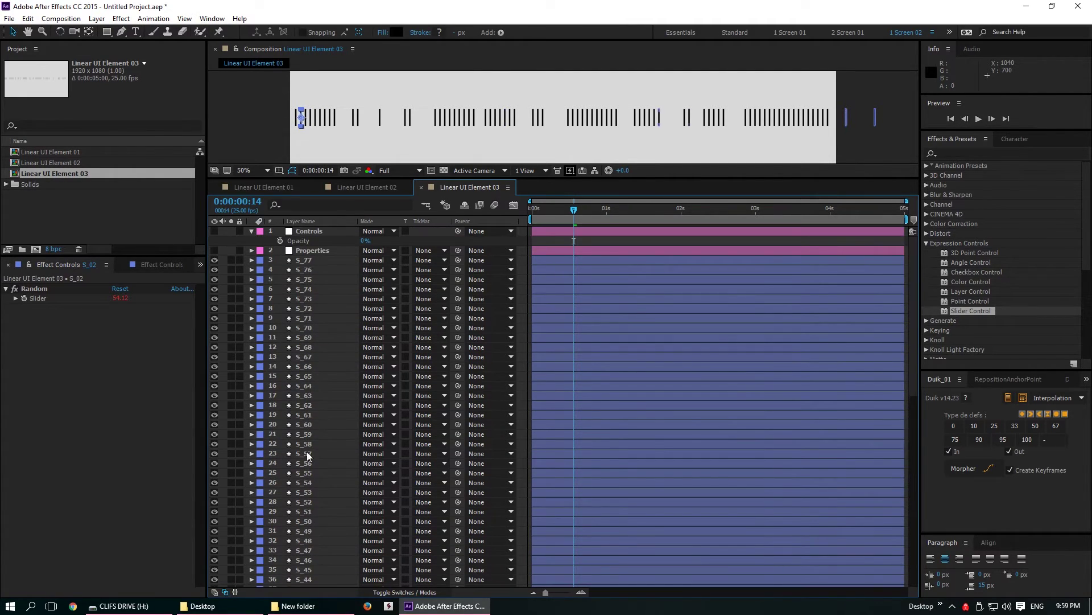
key(ctrl+a)
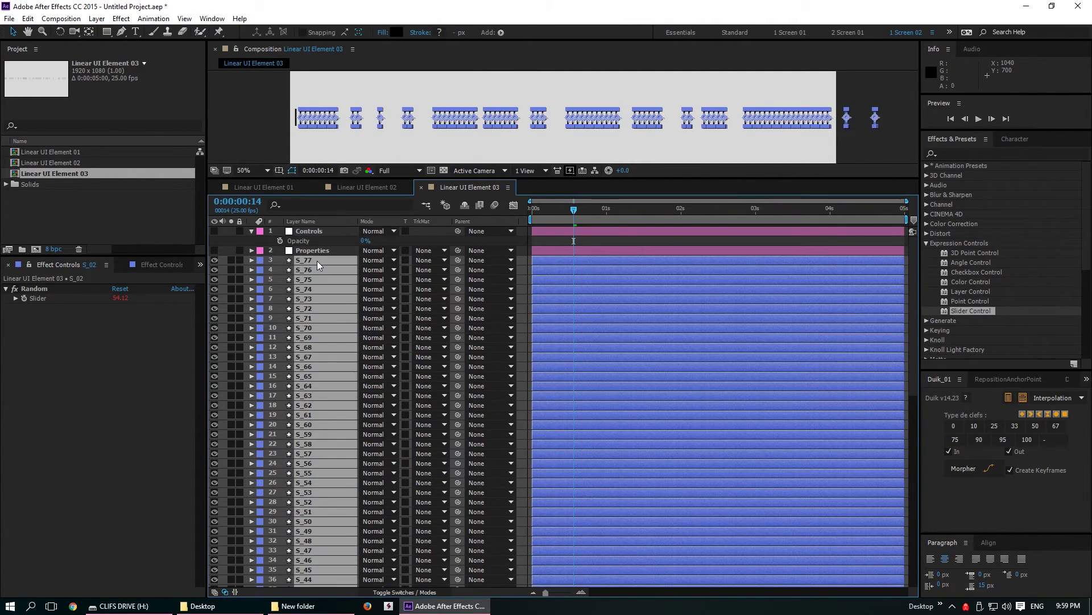
key(p)
scroll(305, 264, up, 5)
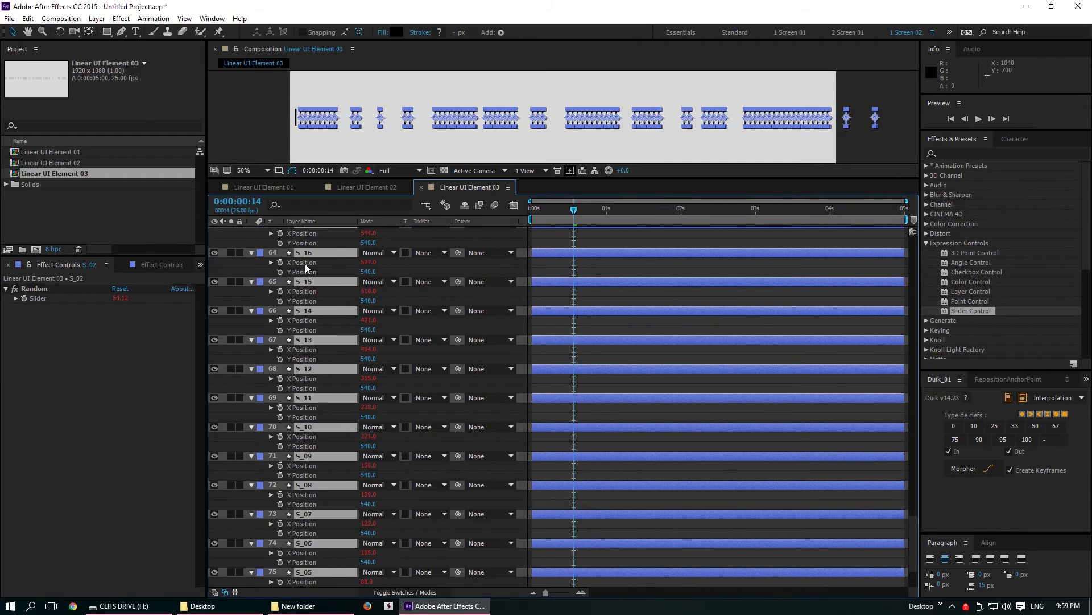
scroll(305, 264, up, 15)
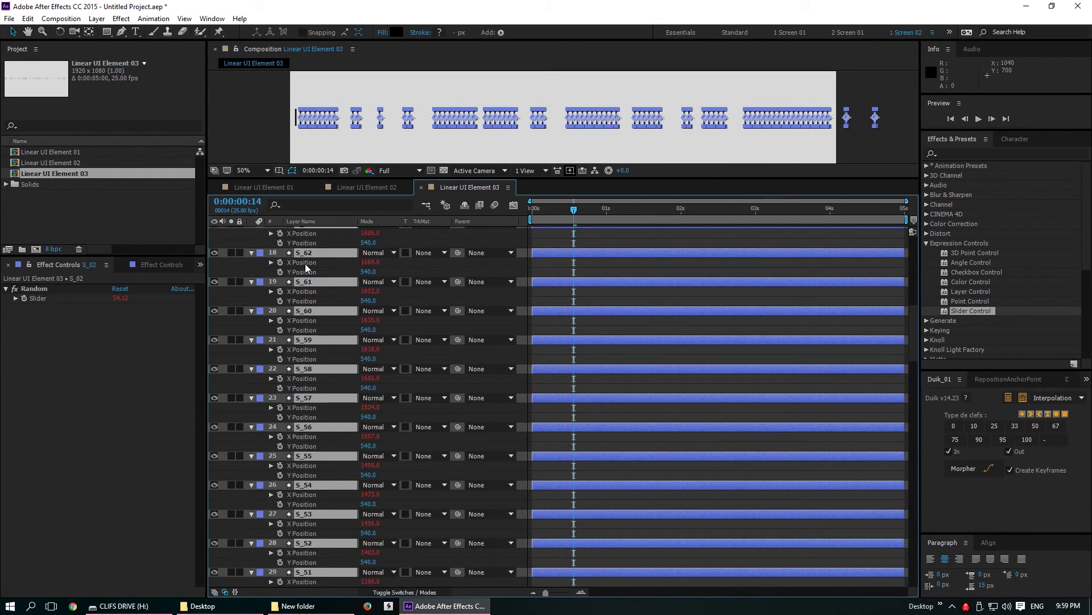
scroll(305, 264, up, 3)
Step: Select the X Position properties of layers S_77 through S_71 and look up the Convert Expression to Keyframes command without applying it
click(309, 271)
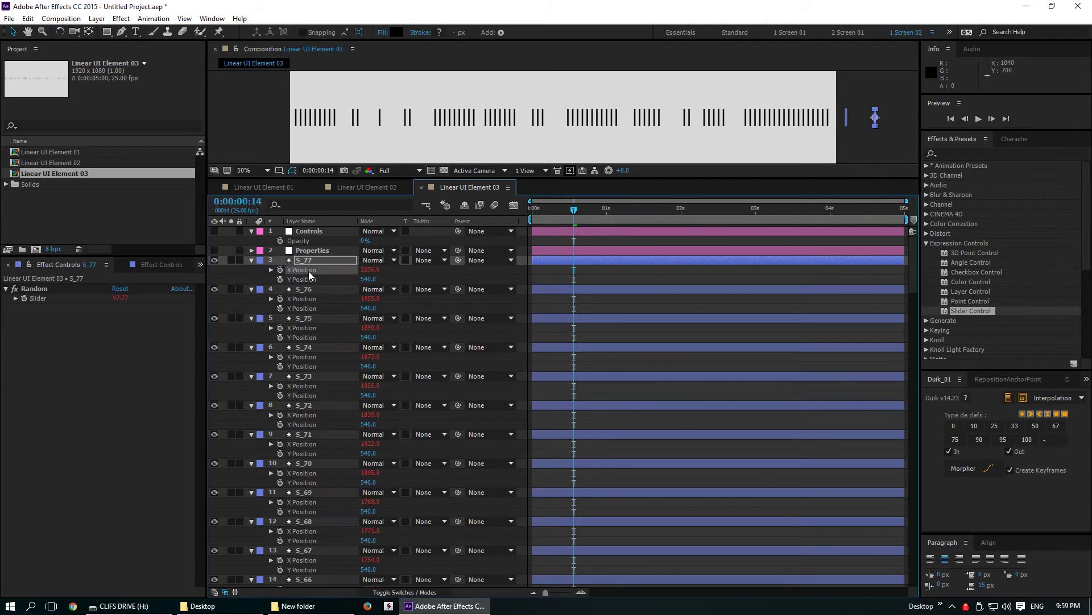
ctrl+click(300, 298)
ctrl+click(303, 326)
ctrl+click(301, 356)
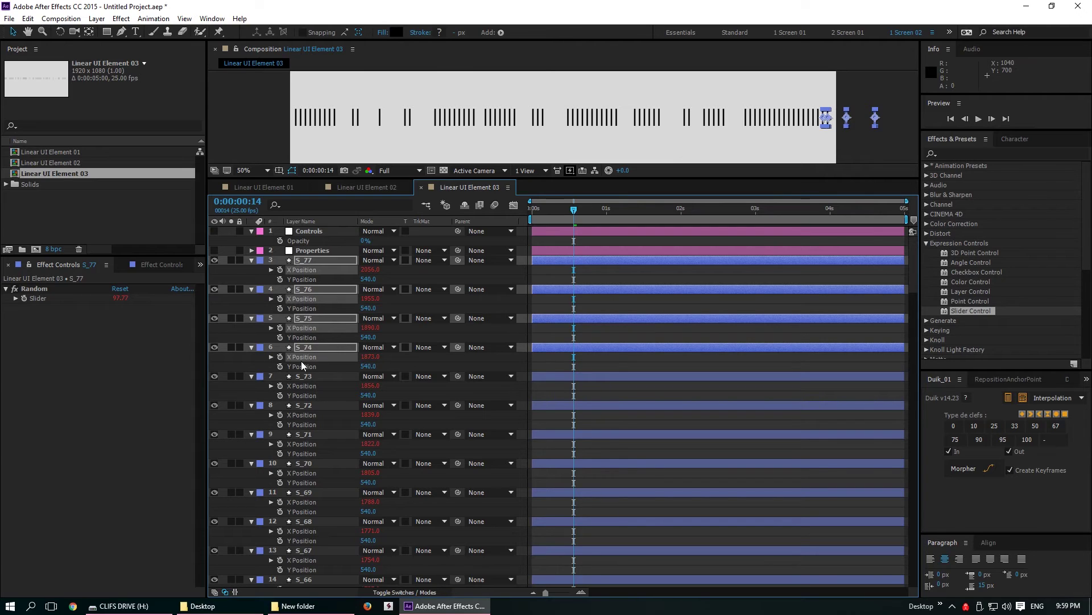
ctrl+click(300, 386)
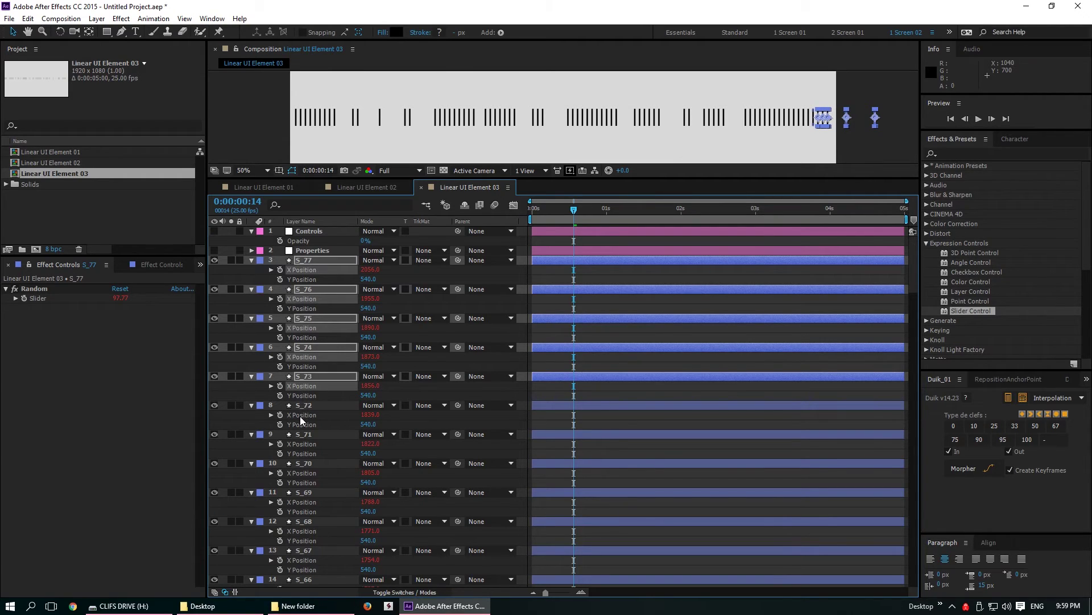
ctrl+click(300, 414)
ctrl+click(300, 443)
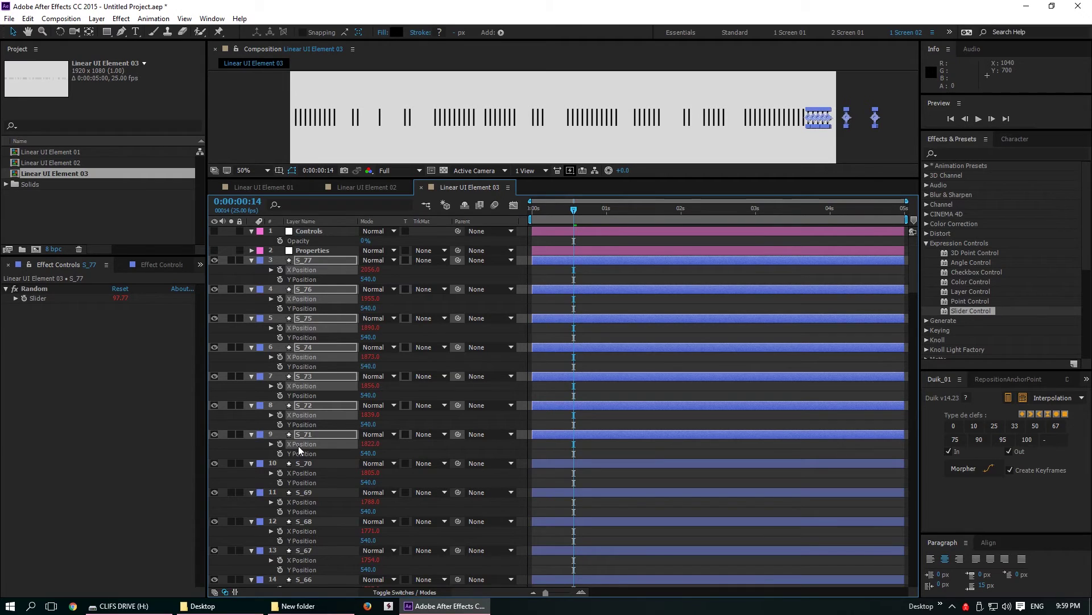
click(154, 18)
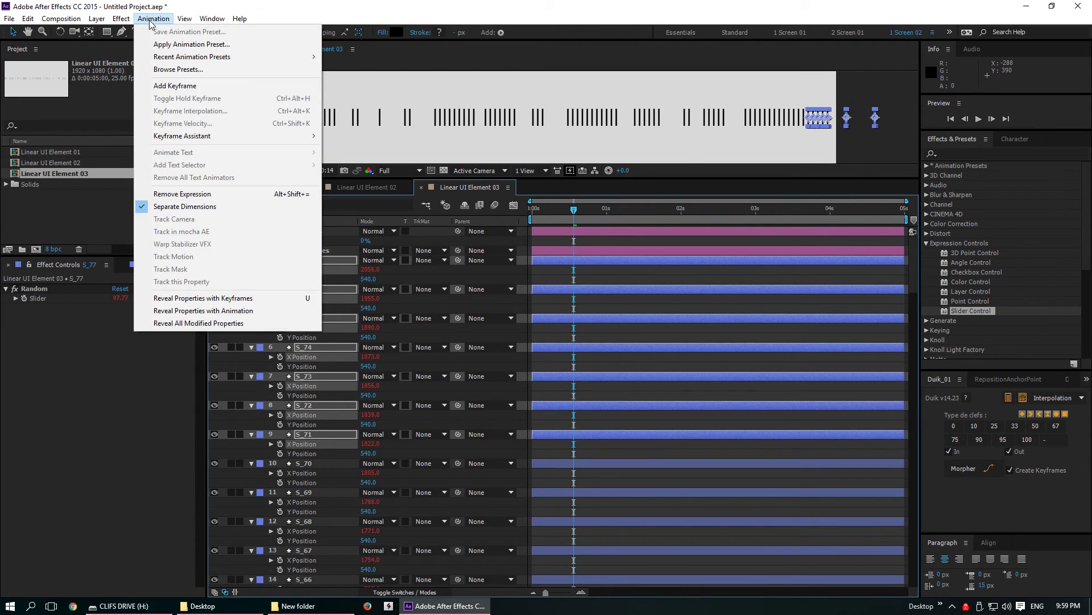
mouse_move(182, 136)
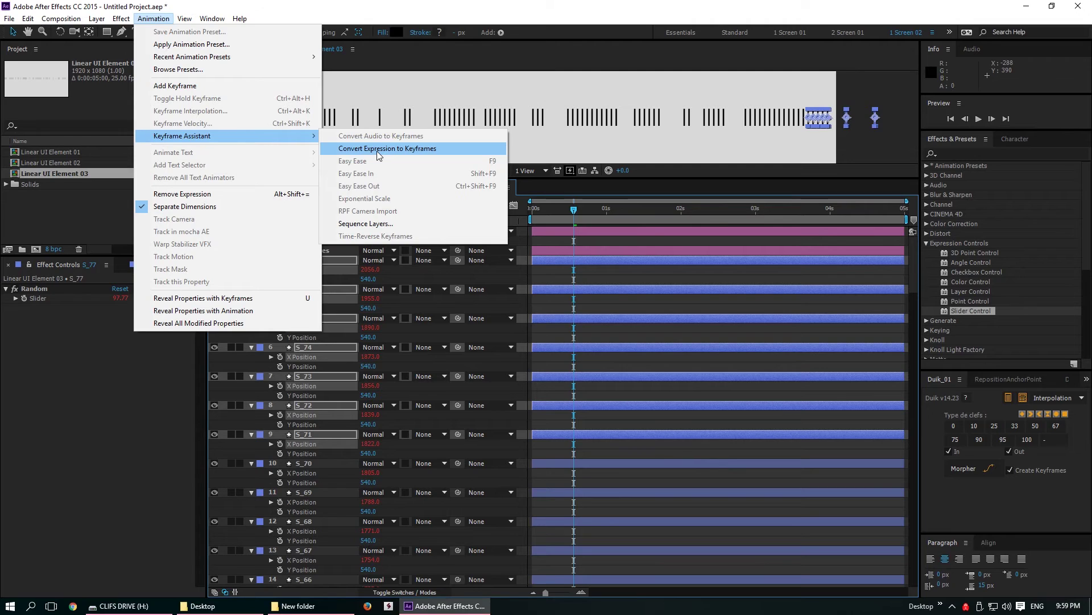
click(574, 213)
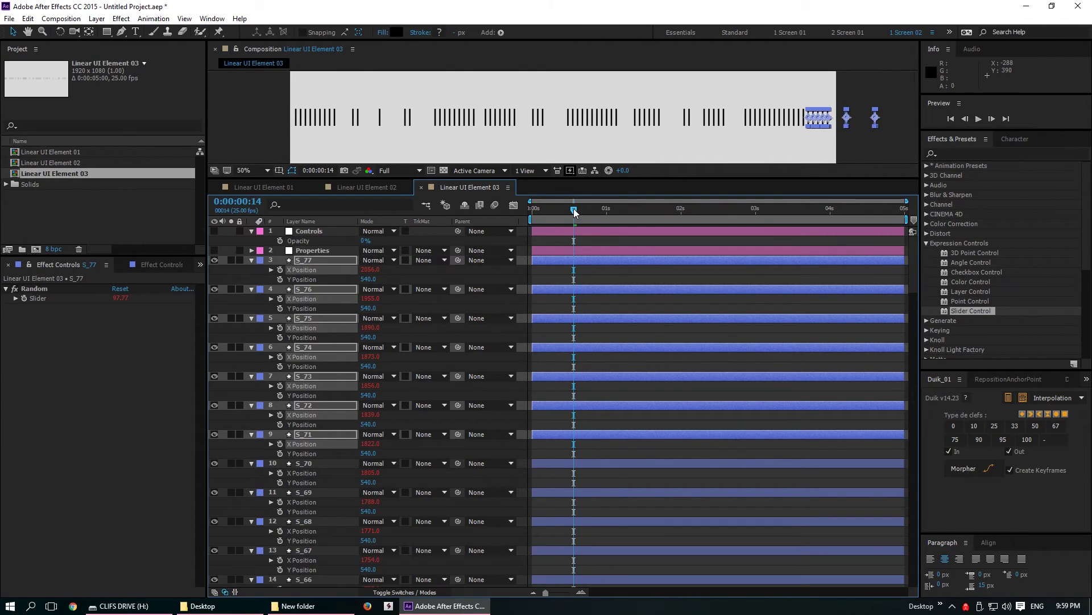
Step: Scrub Linear UI Element 03 to 0:00:01:05 and examine the bars extending beyond the frame
drag(575, 214, 622, 216)
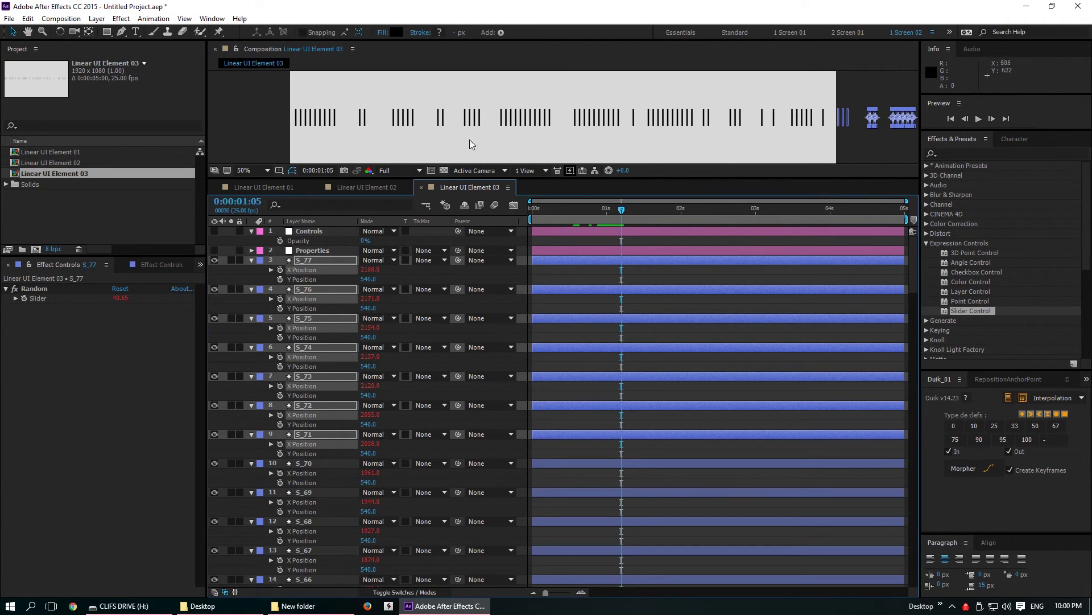
key(comma)
key(comma)
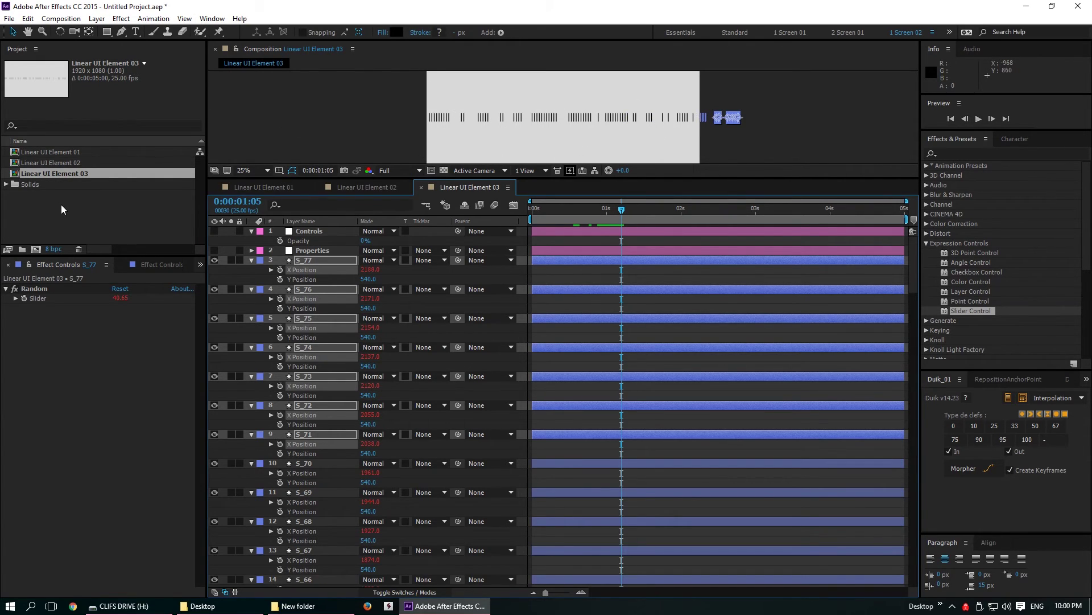
Step: Open Linear UI Element 02, enlarge its composition view, and apply the Polar Coordinates effect to the nested Linear UI Element 01 layer
double_click(41, 163)
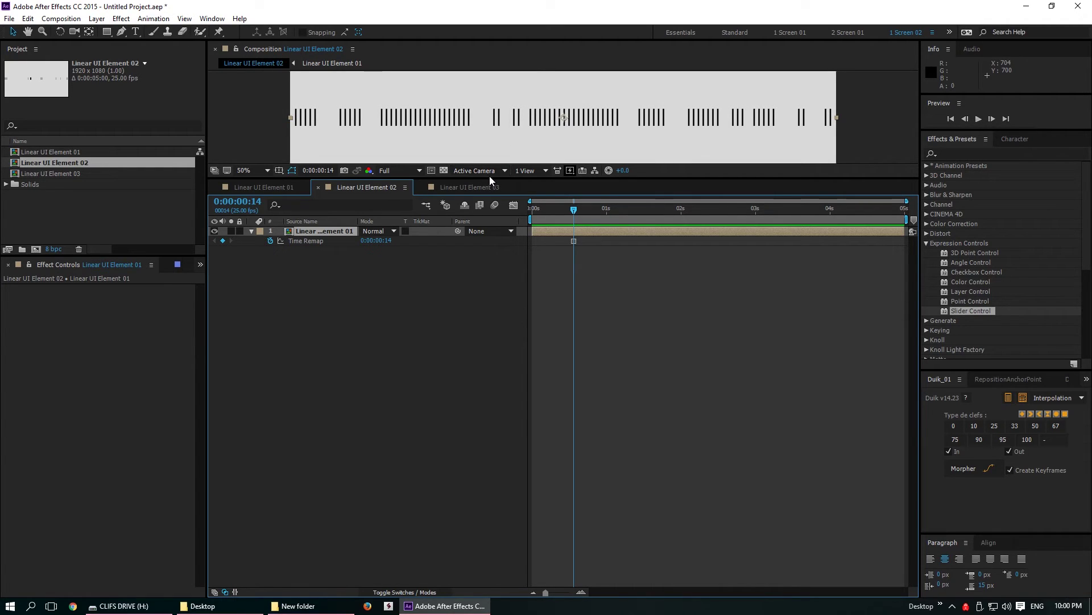
drag(490, 176, 478, 471)
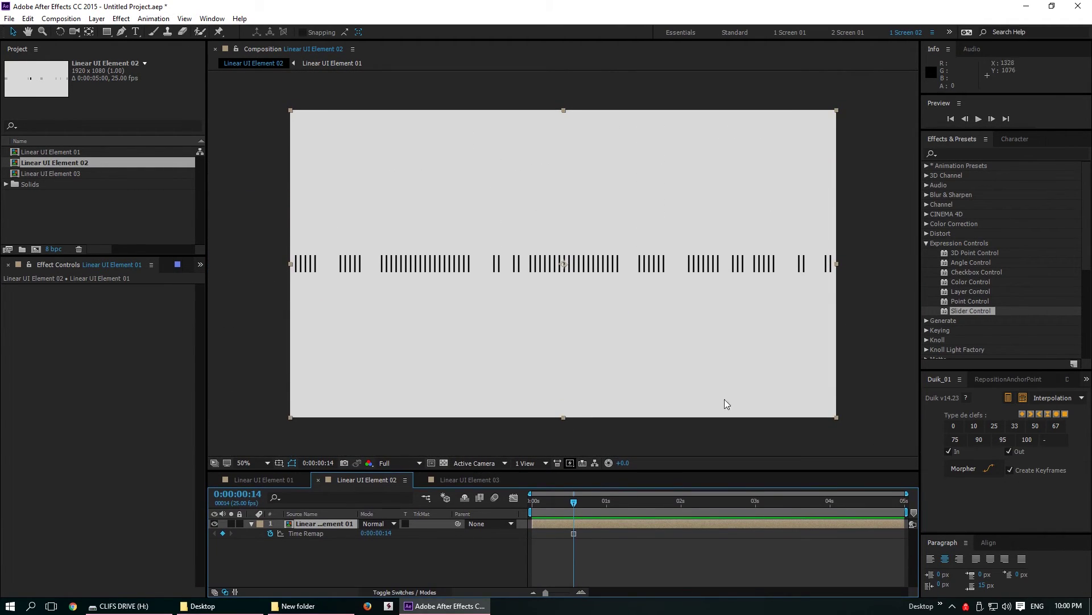
click(944, 155)
click(954, 154)
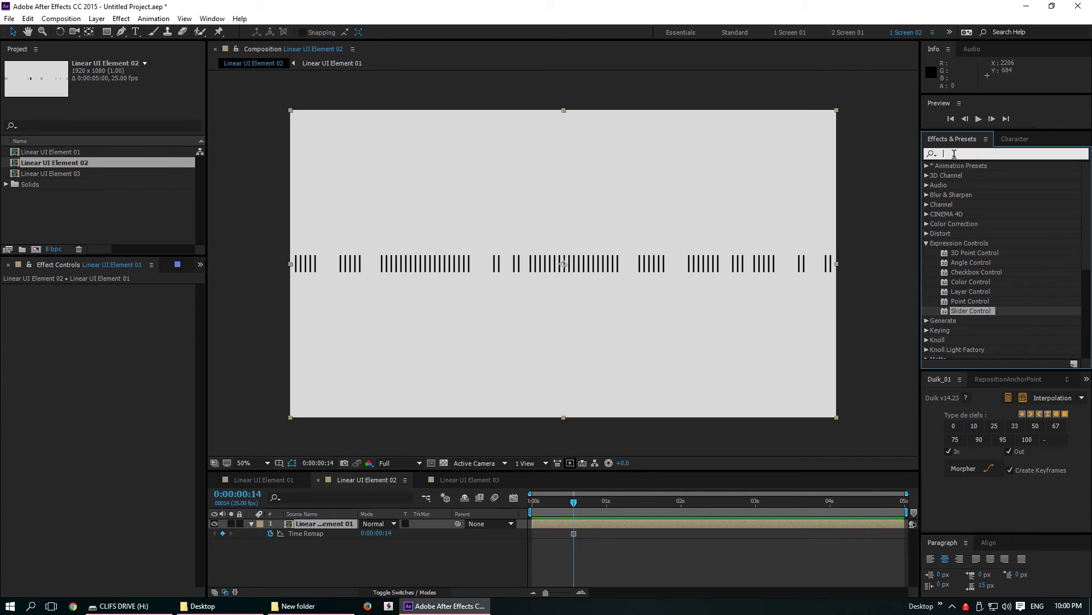
text(polar)
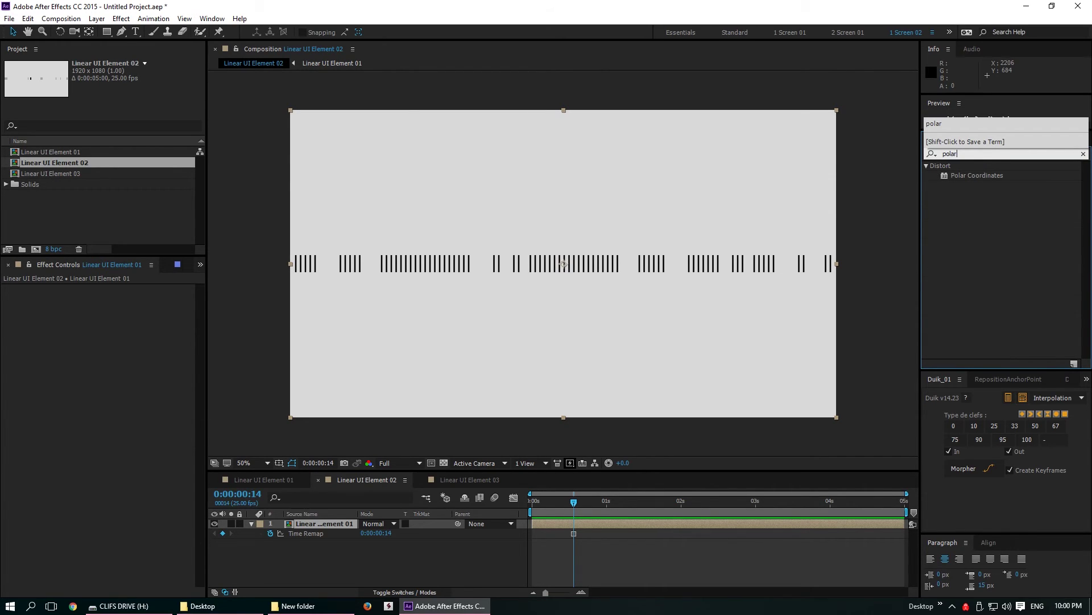
drag(976, 175, 319, 525)
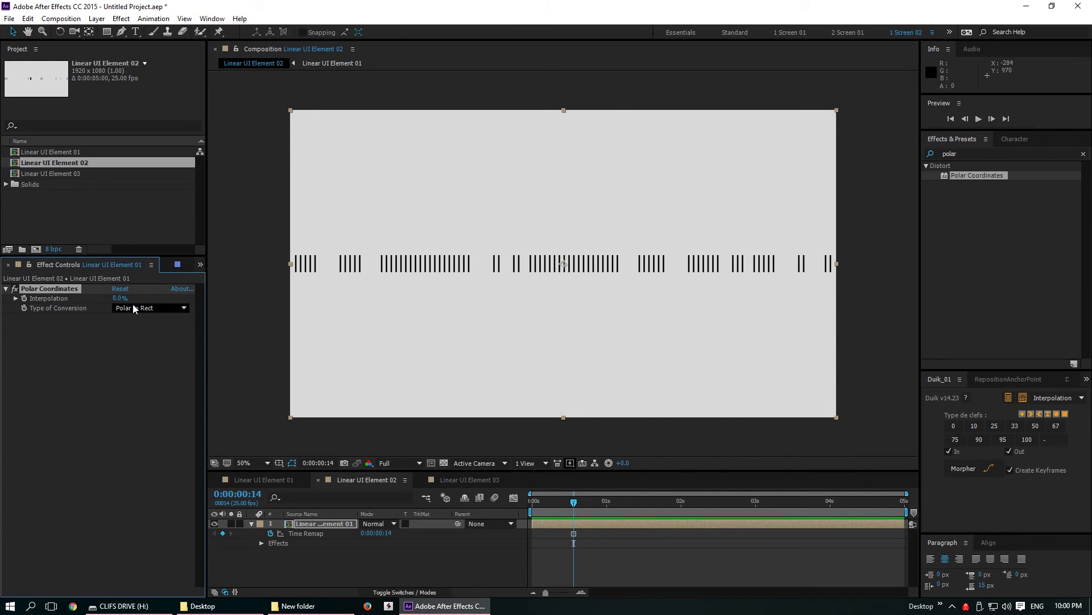
Step: Set the Polar Coordinates conversion type to Rect to Polar and its interpolation to 100%
click(134, 308)
click(134, 330)
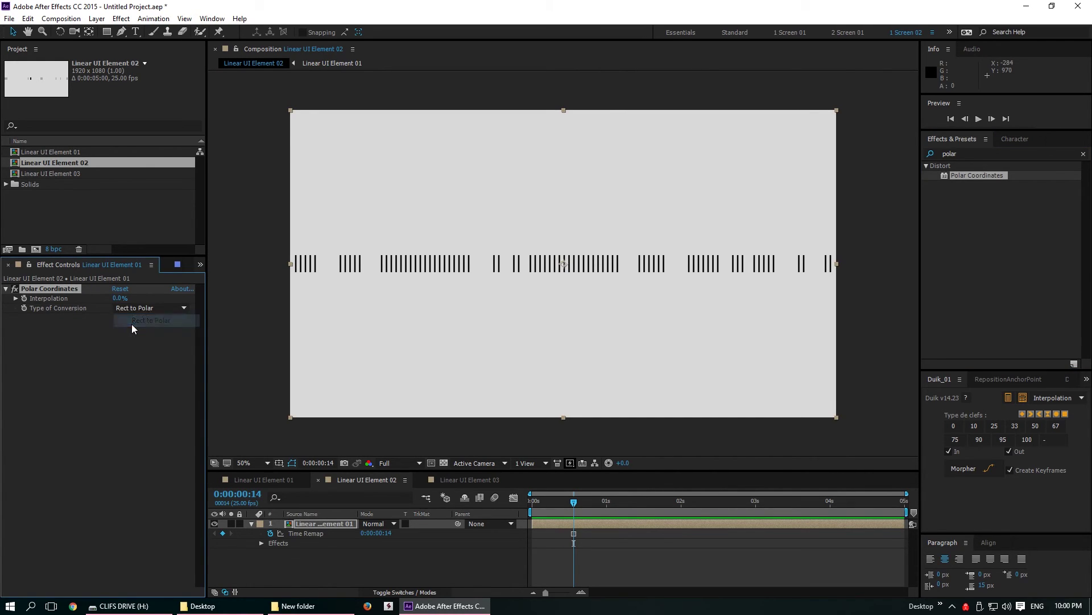
click(118, 299)
text(1)
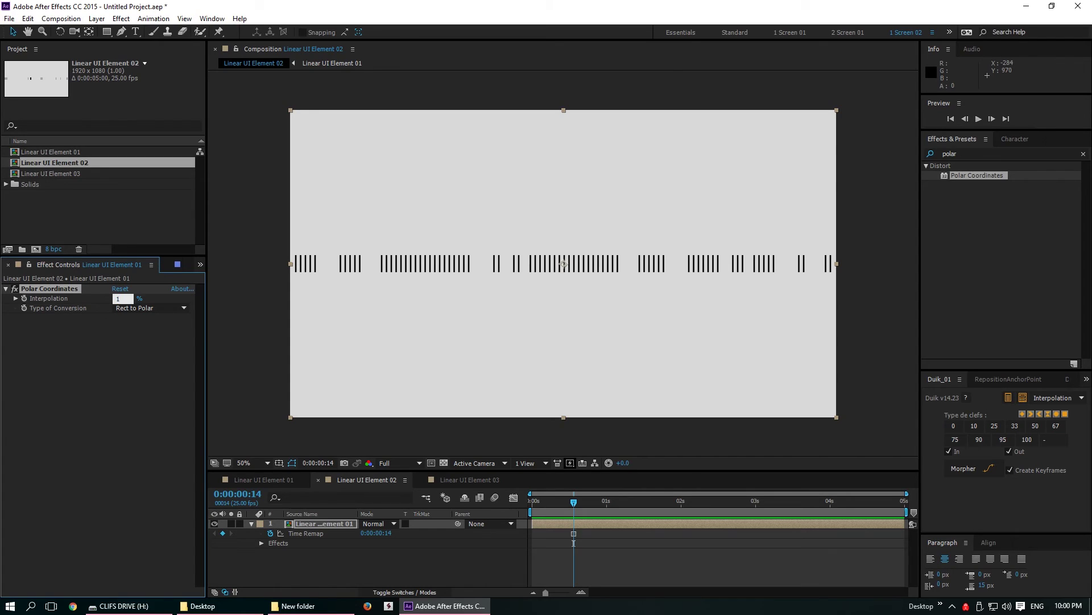
text(00)
key(Return)
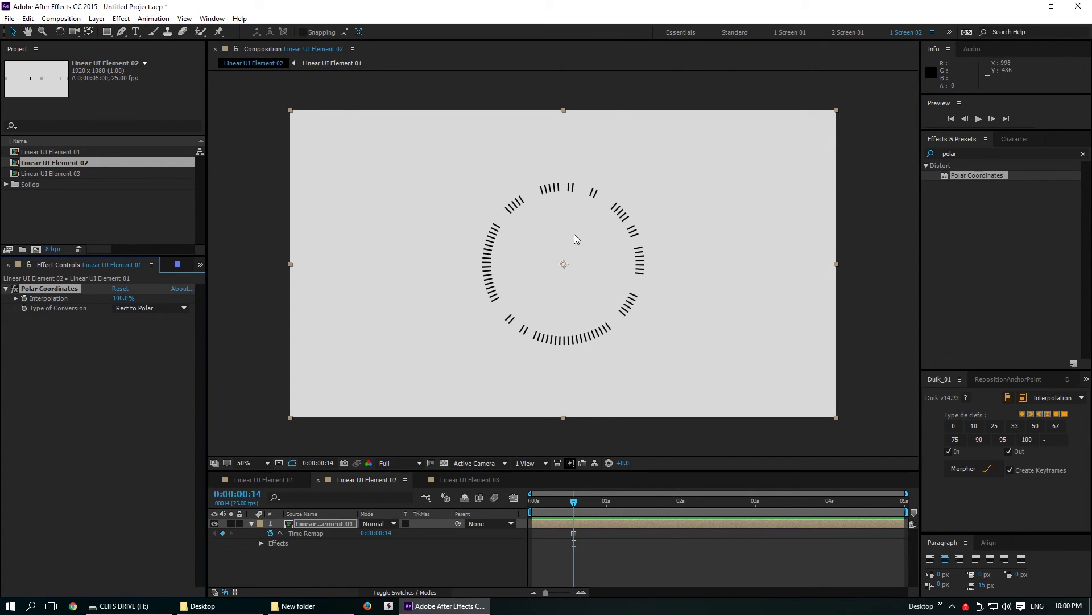
Step: Remove the Time Remap property from the nested layer and preview the circular bar animation, stopping at 0:00:01:12
click(309, 524)
click(306, 532)
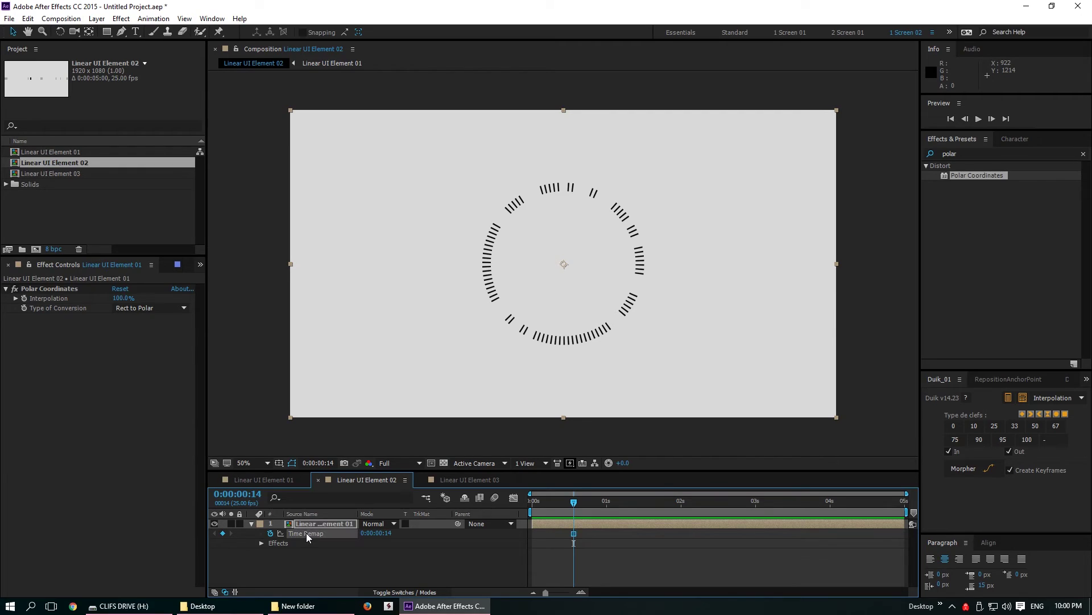
key(Delete)
key(space)
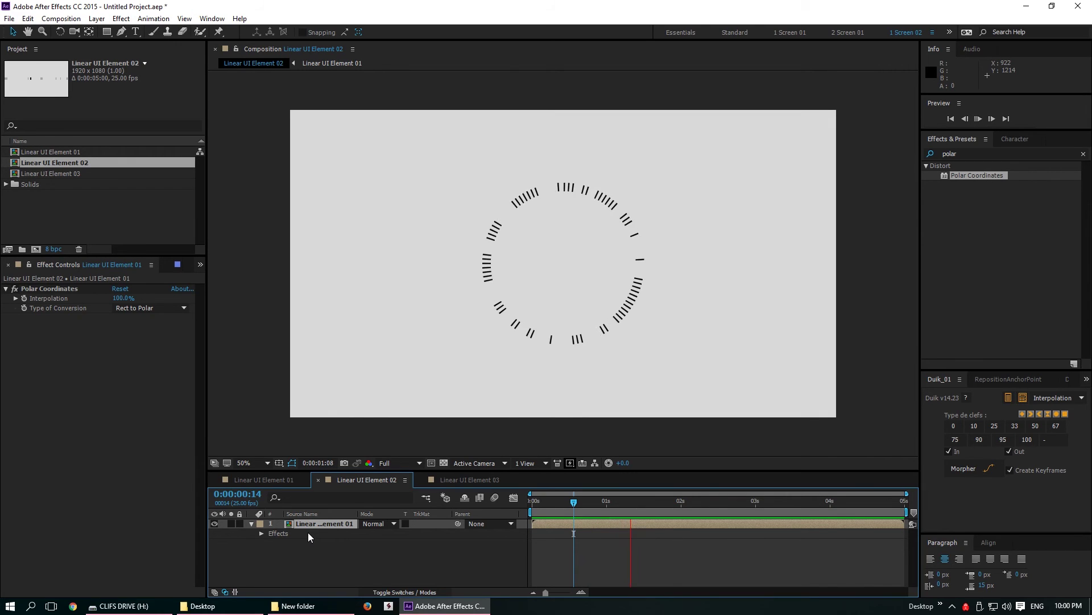
key(space)
Step: Freeze the nested layer at 0:00:01:12 and scrub to 0:00:04:24 to check the still ring
right_click(612, 524)
mouse_move(649, 133)
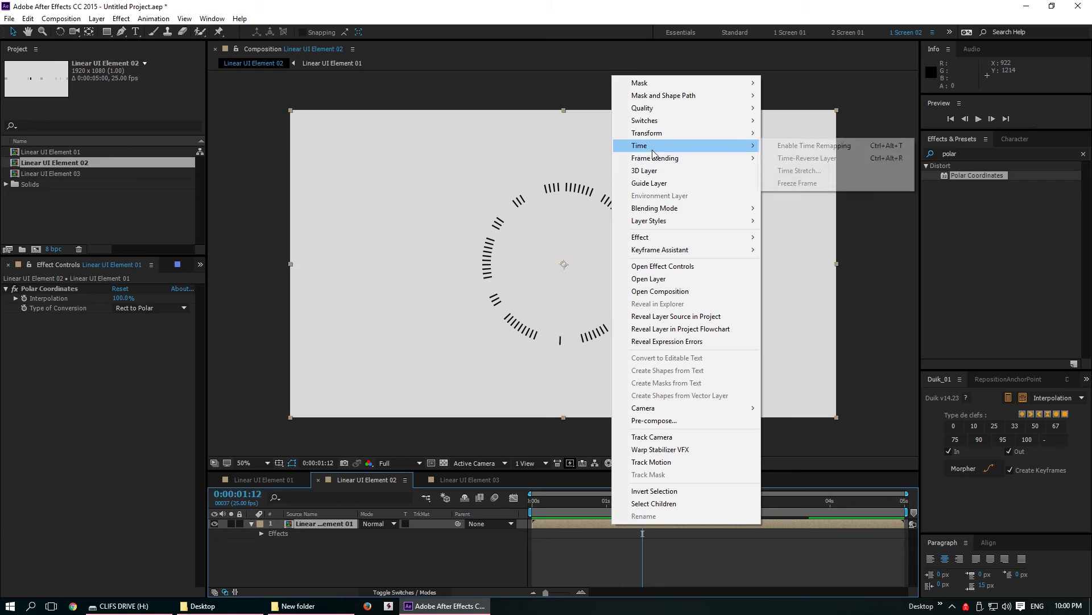
click(796, 183)
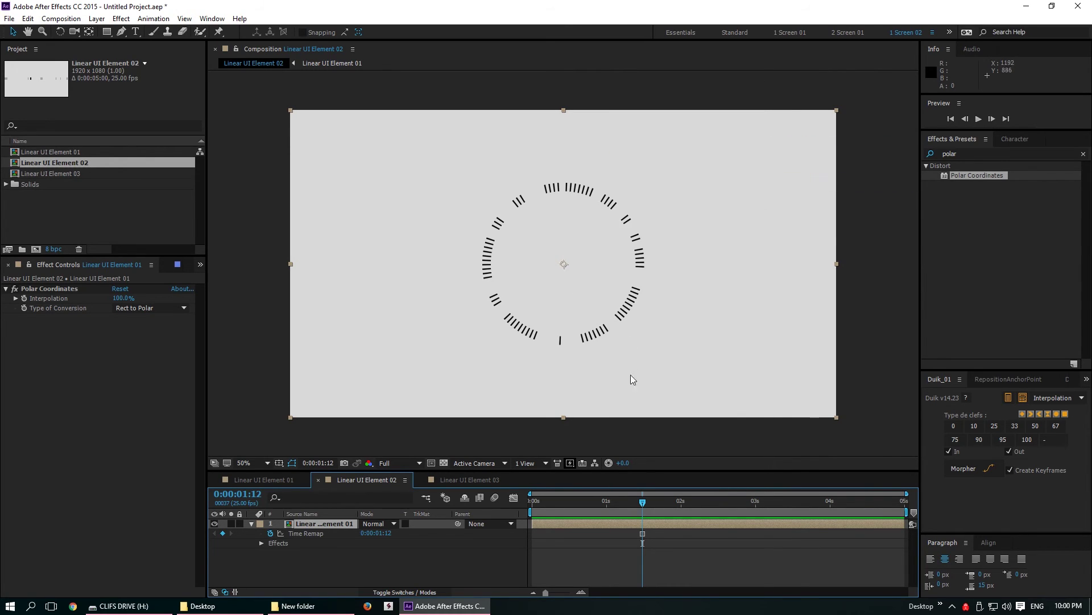
drag(642, 502, 908, 538)
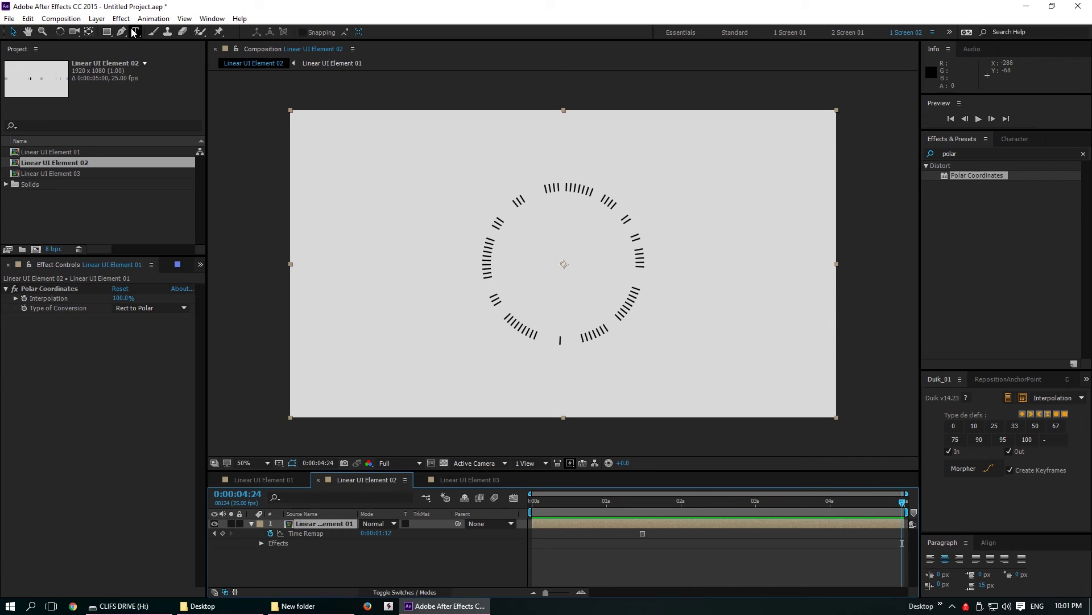
click(107, 35)
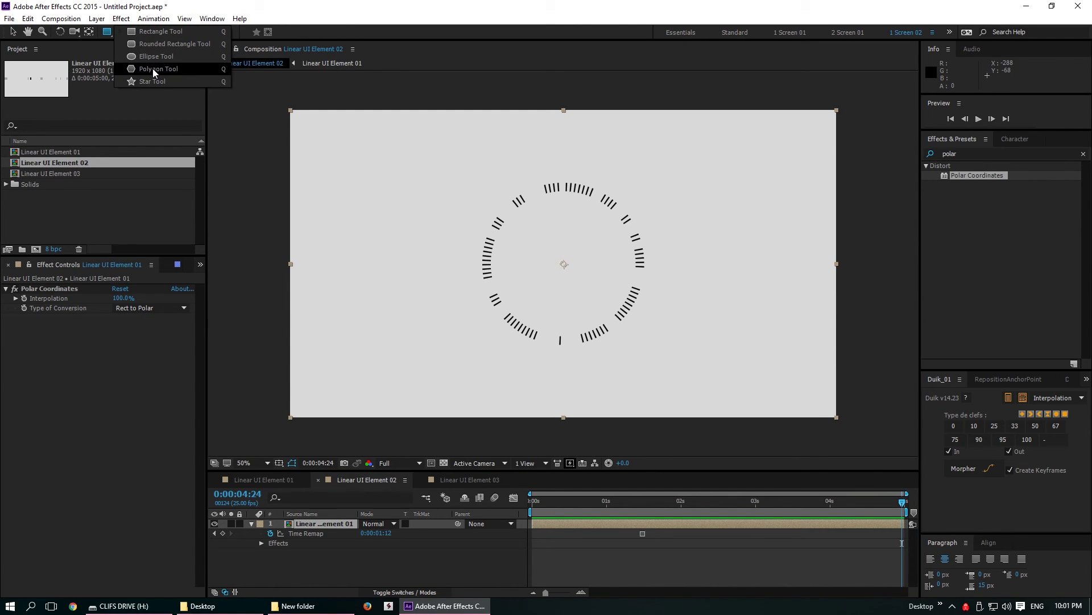
click(257, 239)
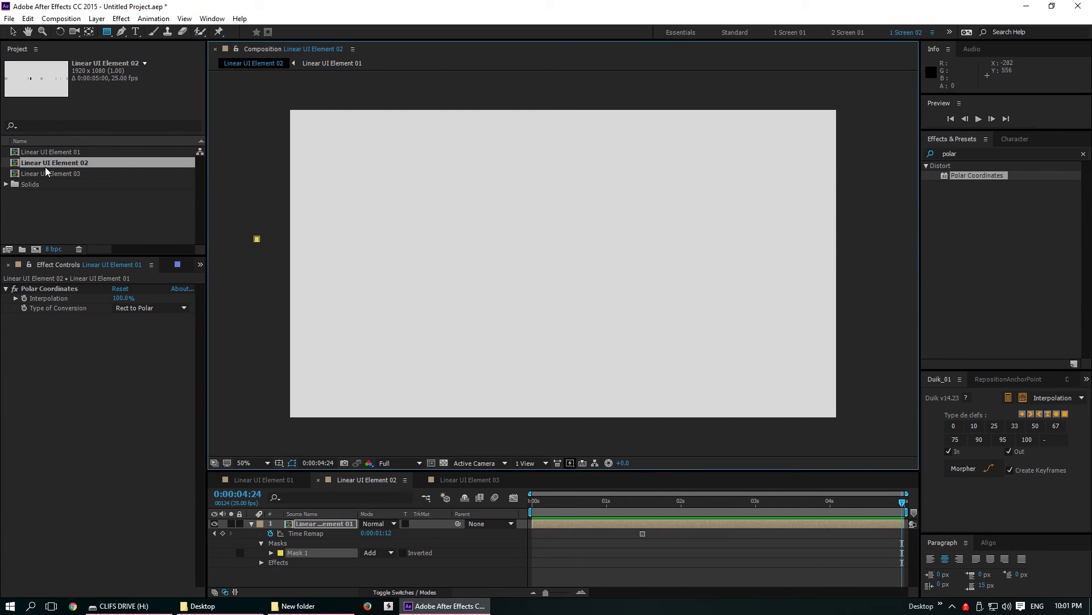
click(636, 503)
drag(638, 505, 651, 506)
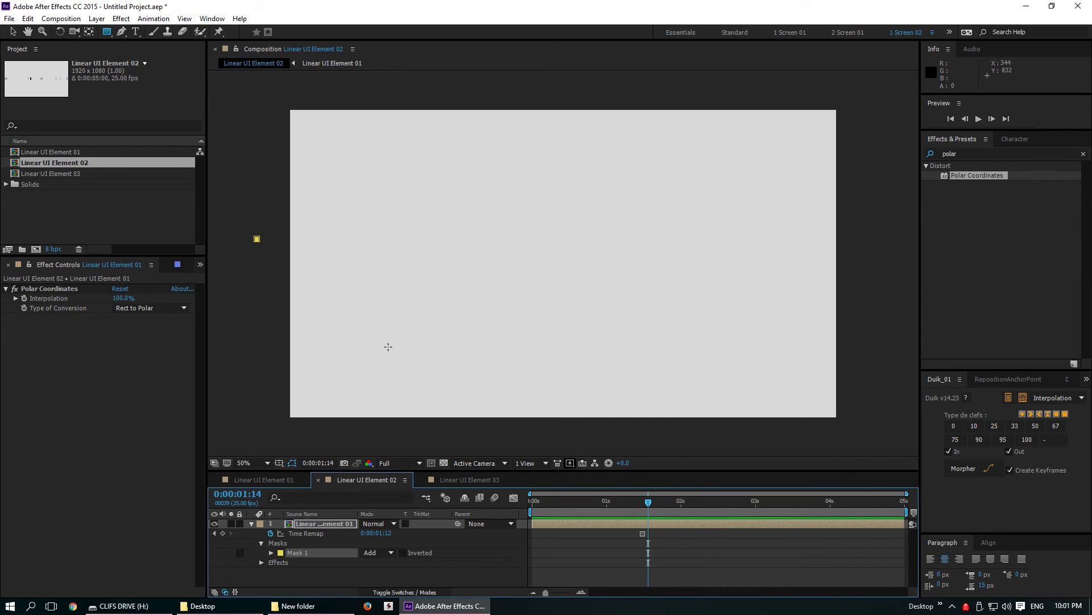
key(Delete)
key(End)
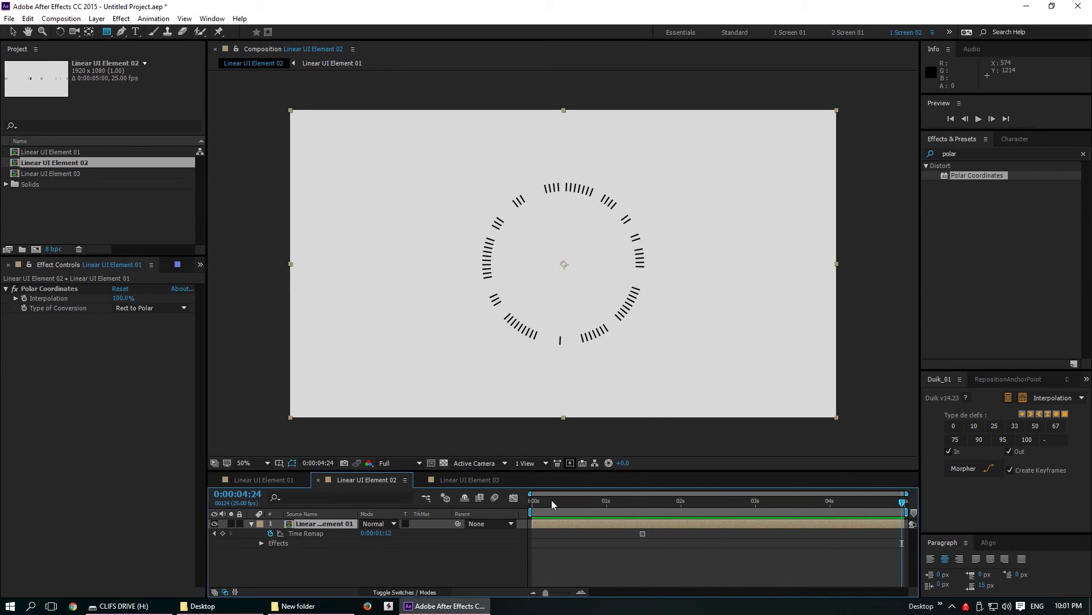
Step: Create a new composition from Linear UI Element 01 and freeze its nested layer at 0:00:00:21
drag(552, 499, 520, 507)
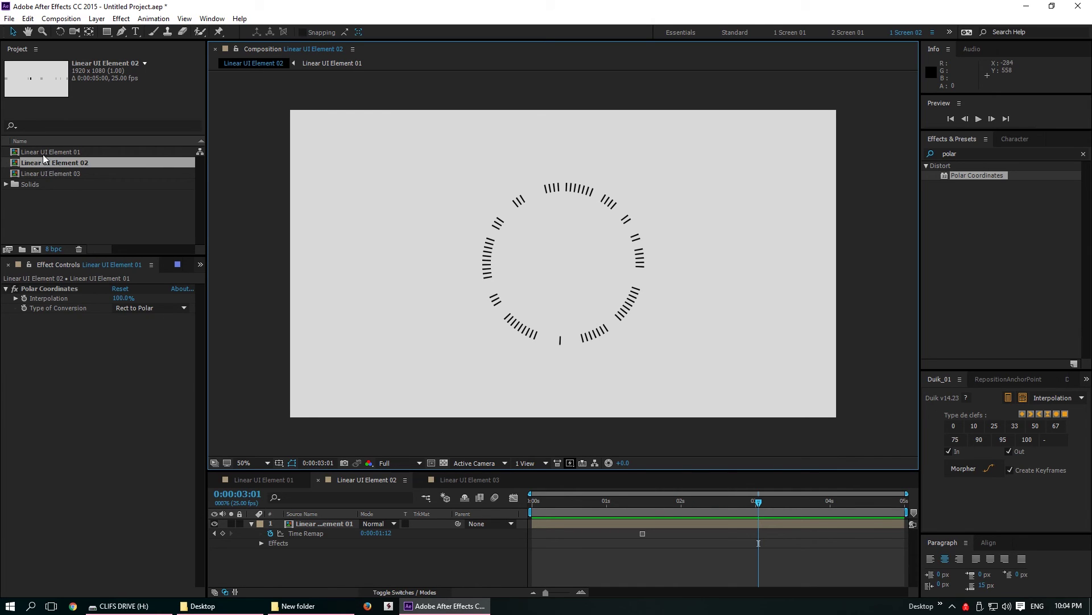
drag(42, 151, 35, 249)
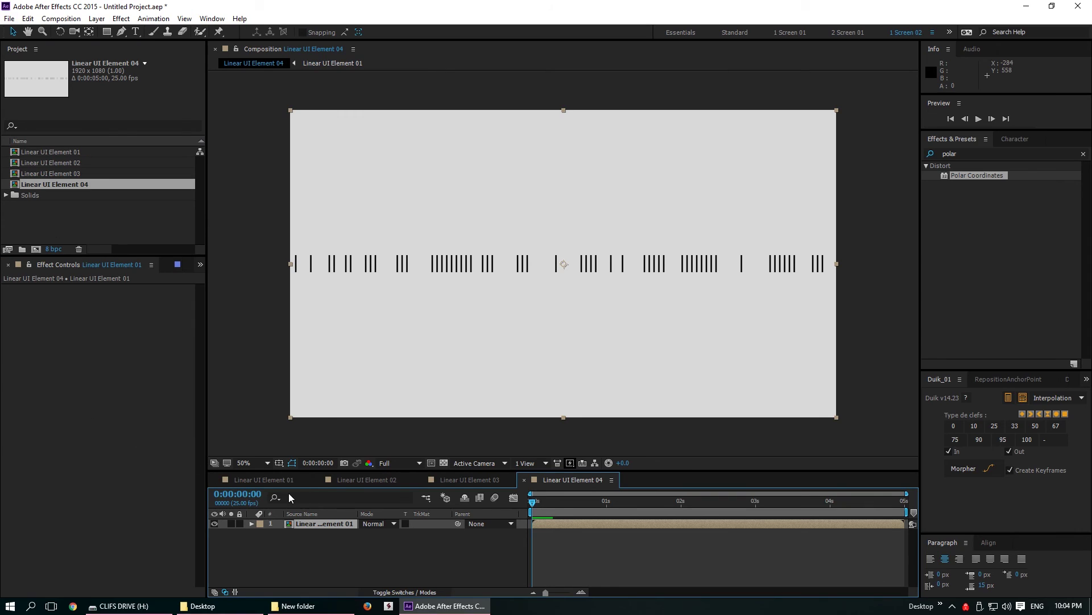
drag(534, 502, 588, 502)
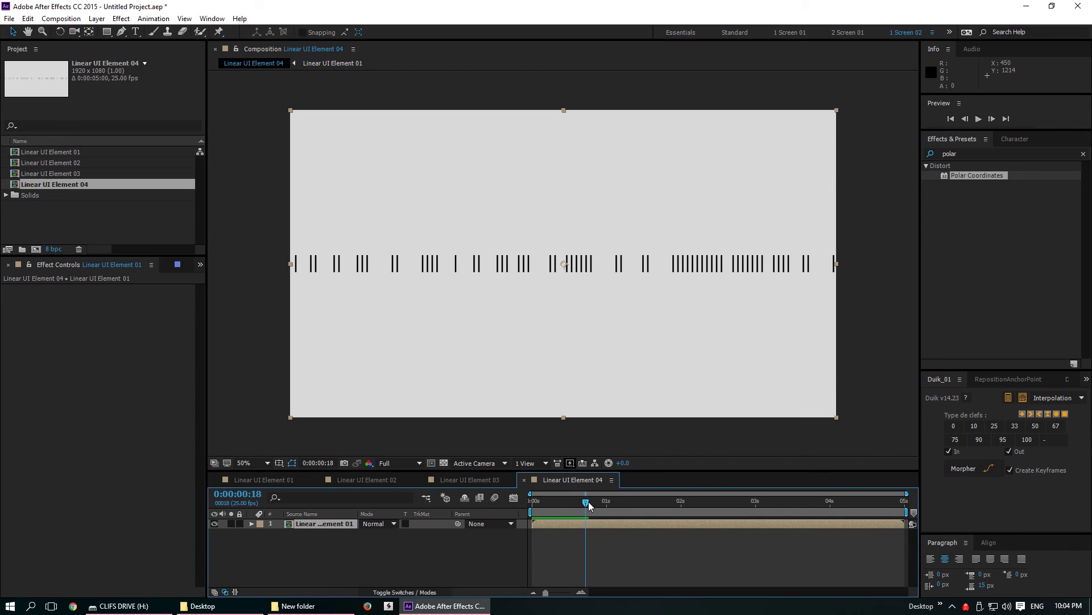
drag(586, 503, 595, 504)
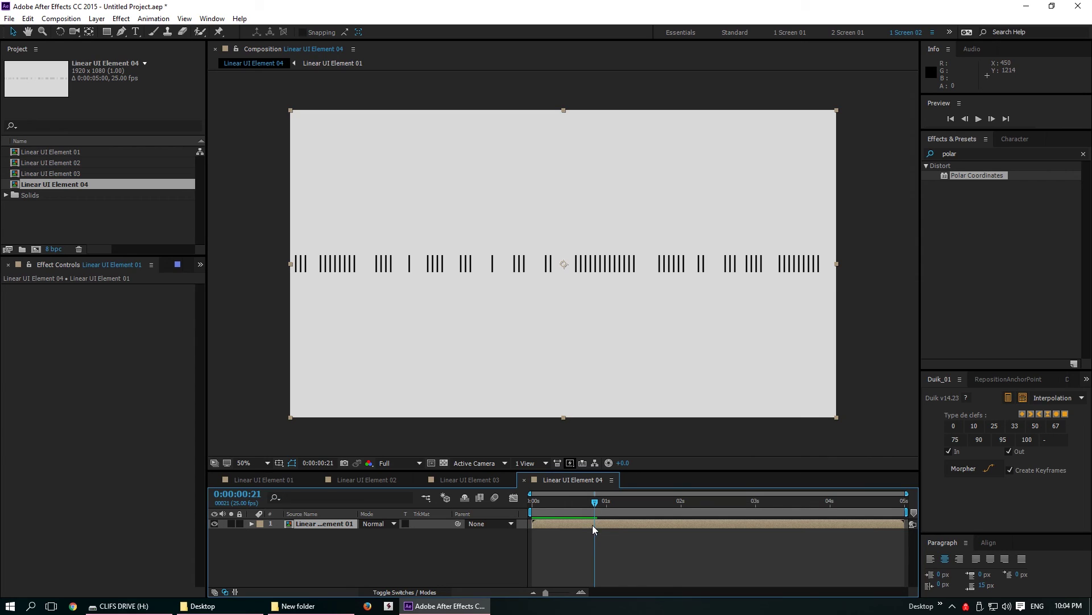
right_click(592, 524)
mouse_move(648, 146)
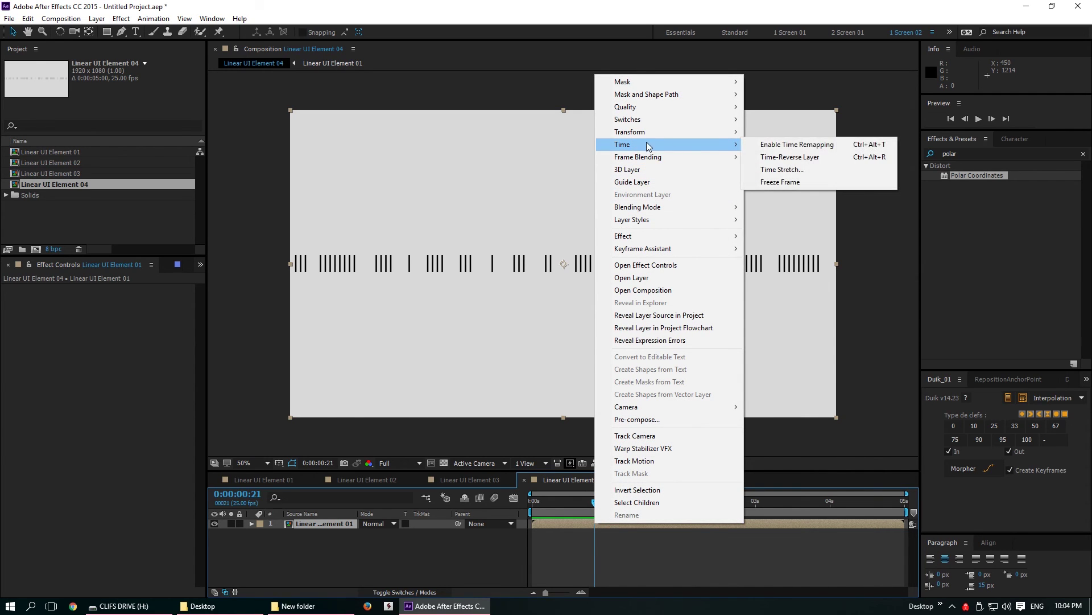
click(779, 183)
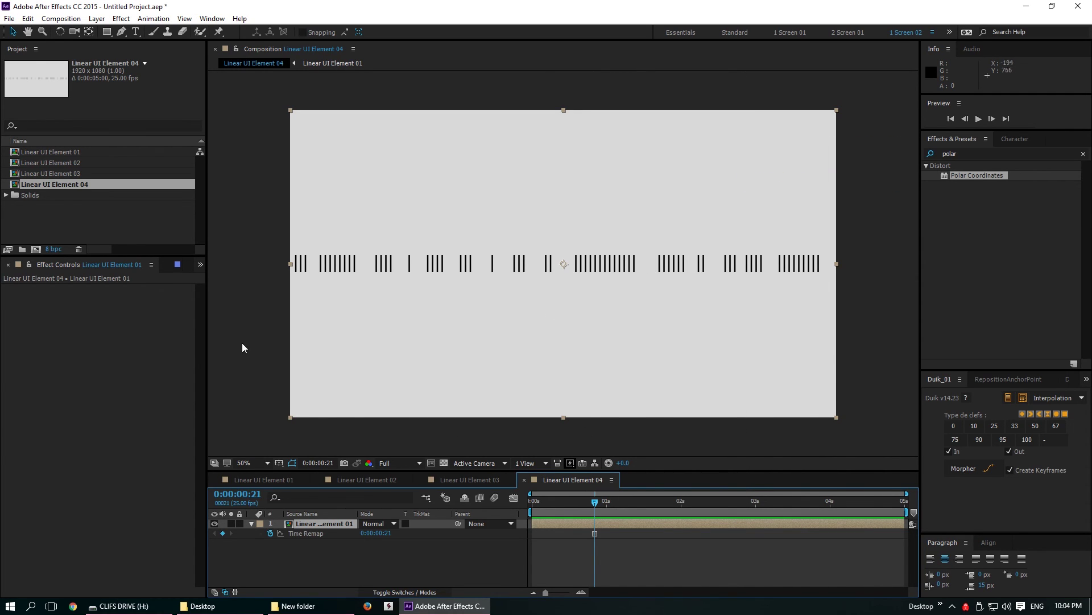
Step: Add a two-node camera with a 50 mm focal length to the Linear UI Element 04 composition
click(97, 19)
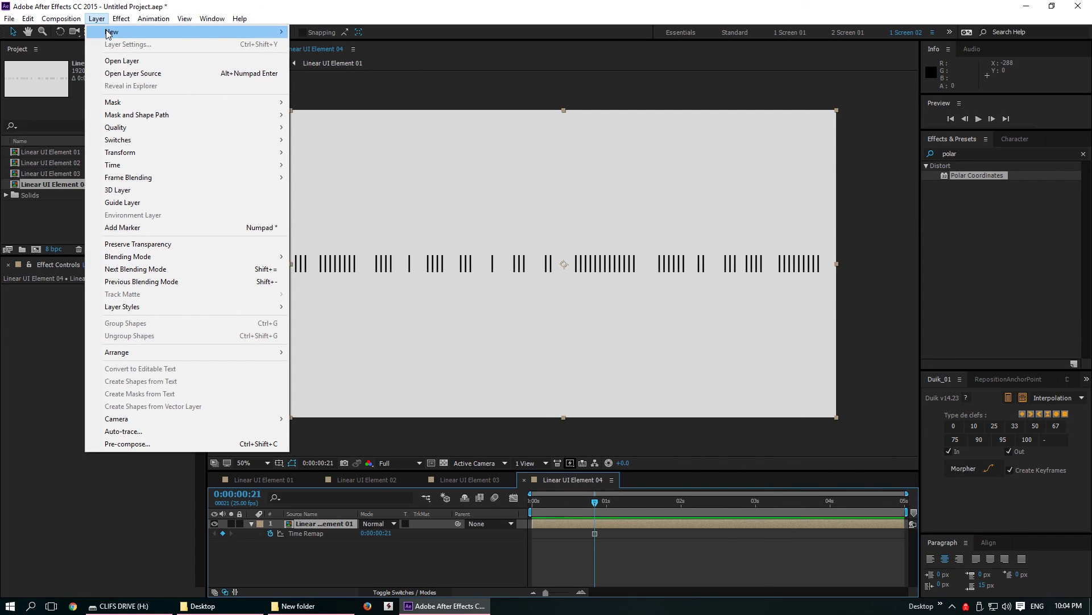
mouse_move(111, 31)
click(328, 69)
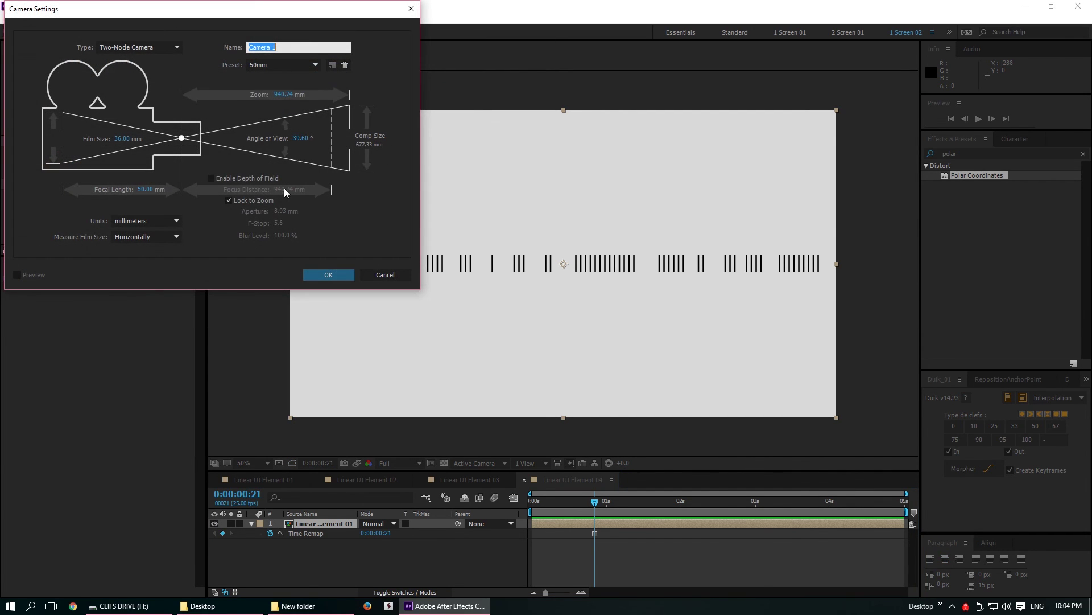
click(148, 191)
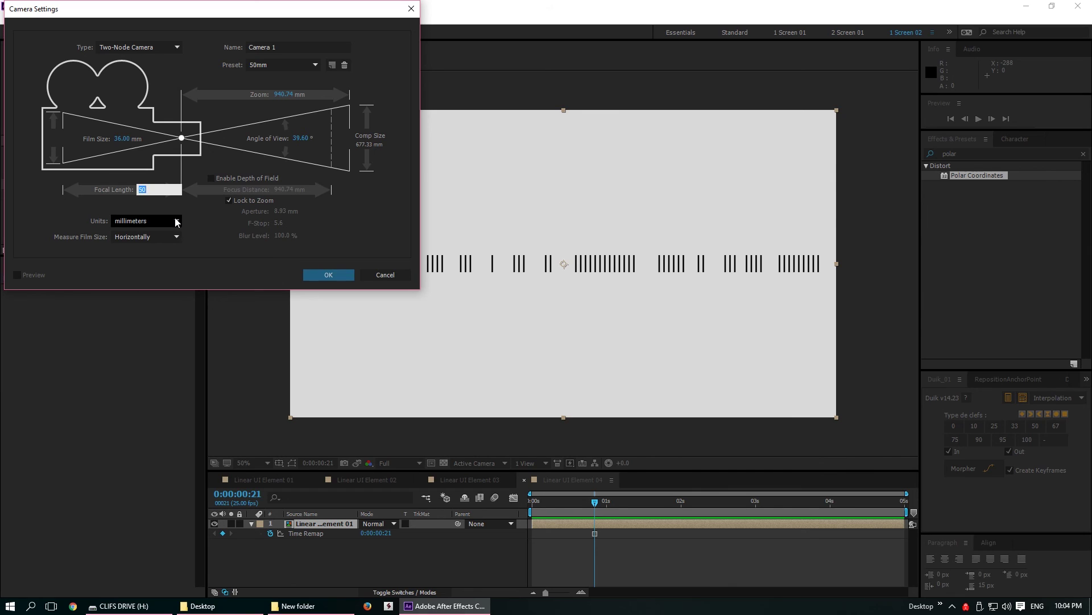
key(Return)
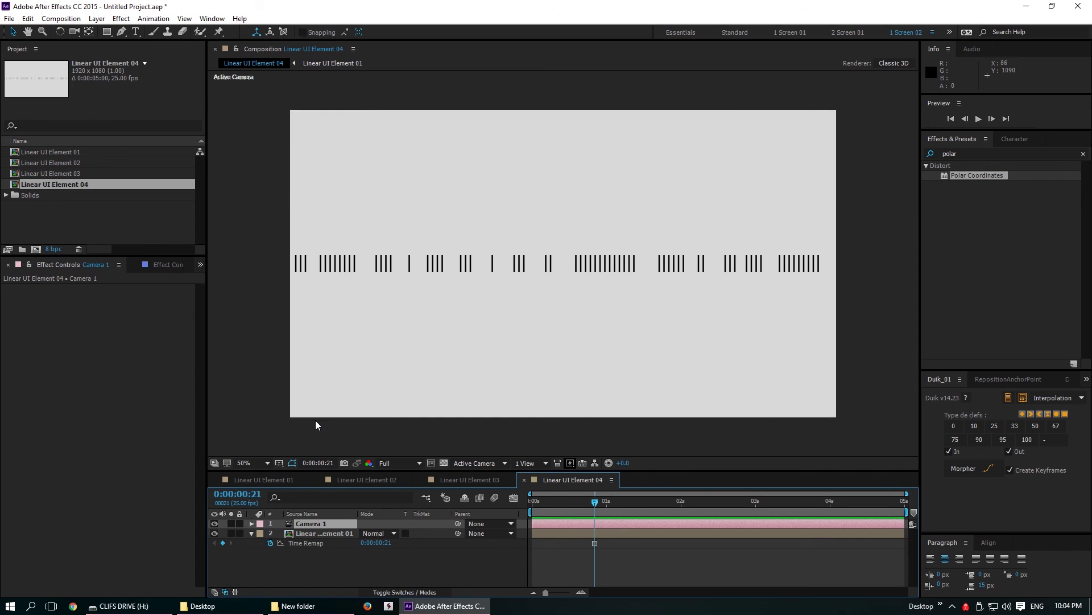
Step: Find the CC Cylinder effect and apply it to the nested Linear UI Element 01 layer
click(962, 152)
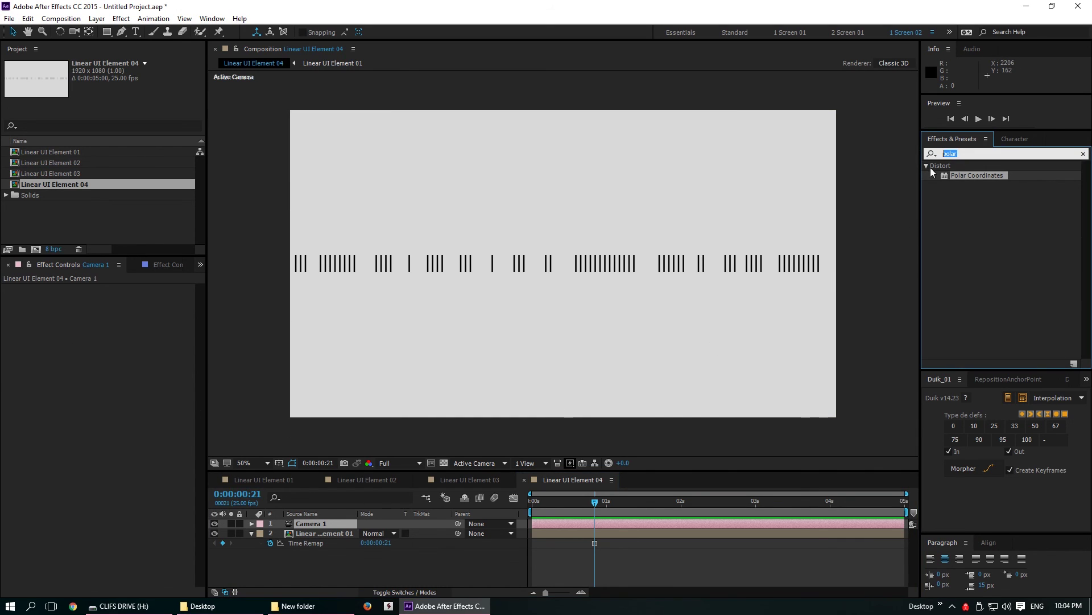
text(c)
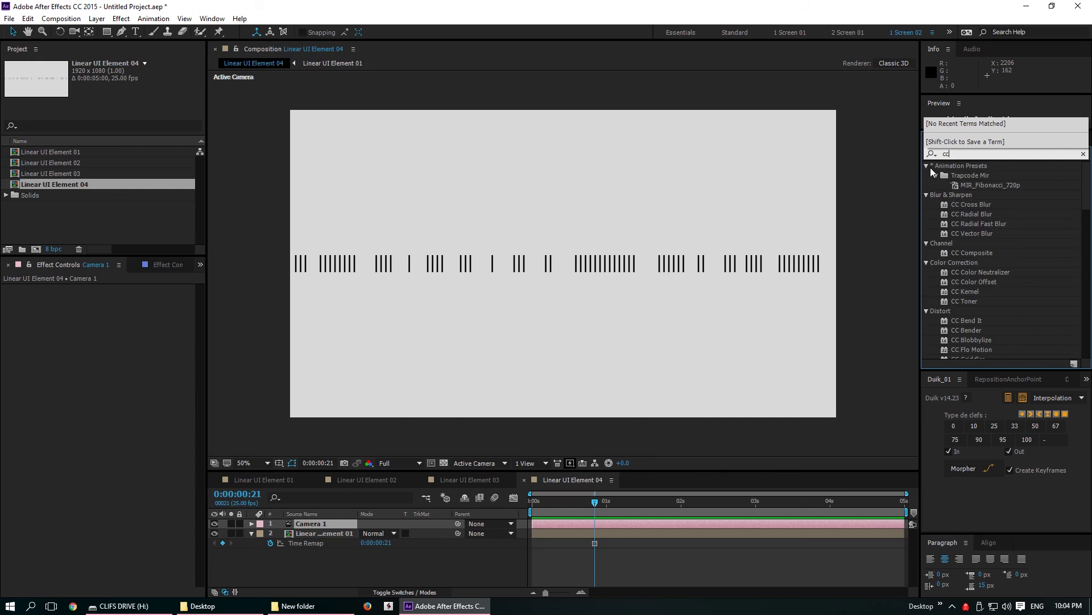
text(yl)
drag(967, 176, 324, 534)
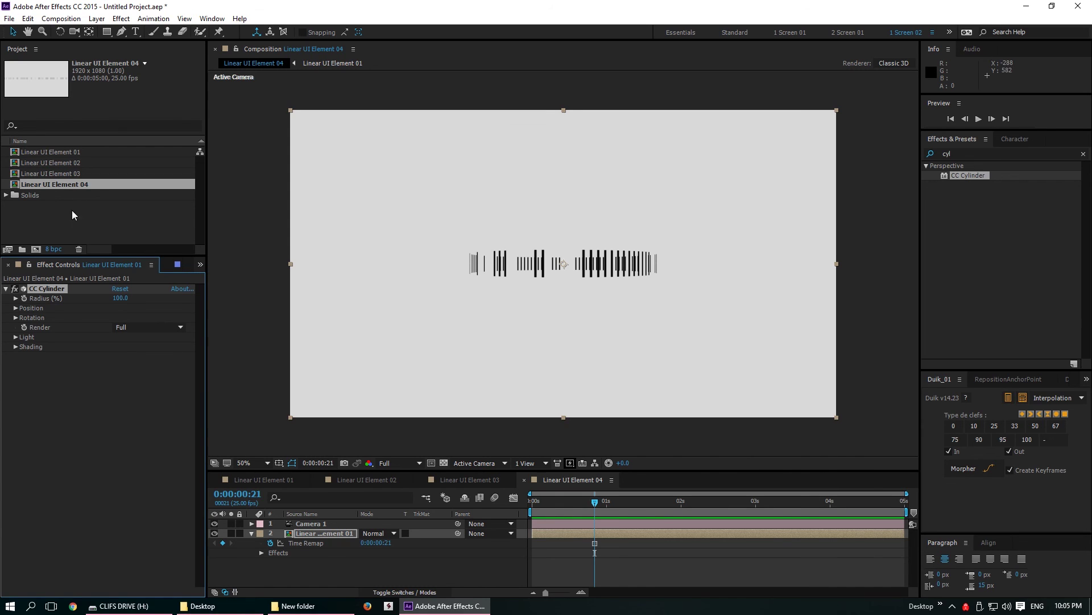
Step: Orbit the camera with the camera tool to view the cylinder of bars obliquely from above
click(307, 524)
click(74, 32)
drag(442, 234, 456, 251)
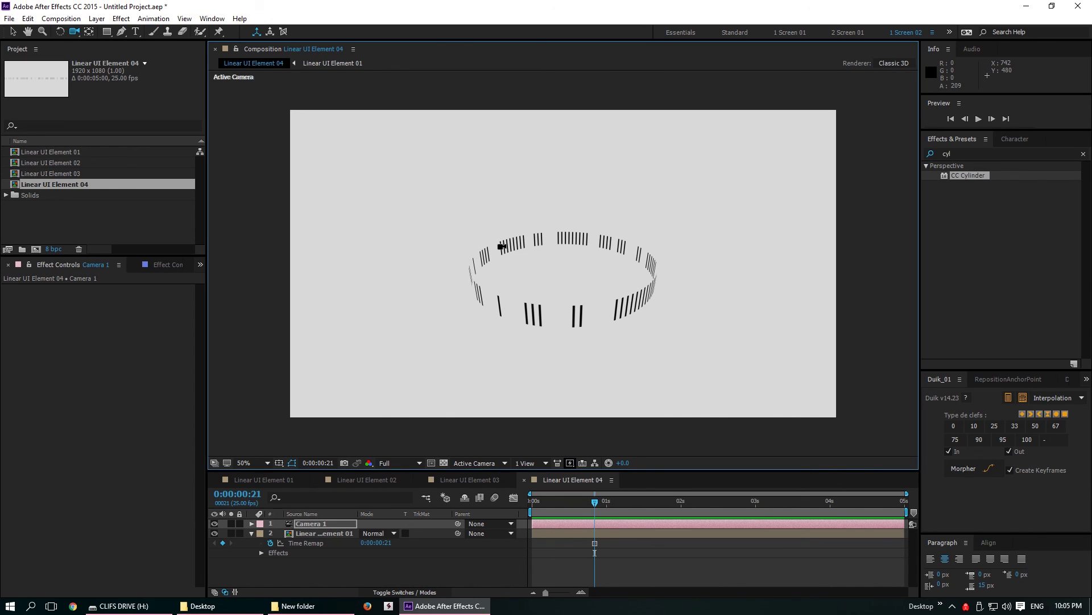
mouse_move(488, 266)
mouse_down()
mouse_move(521, 266)
mouse_move(558, 218)
mouse_up()
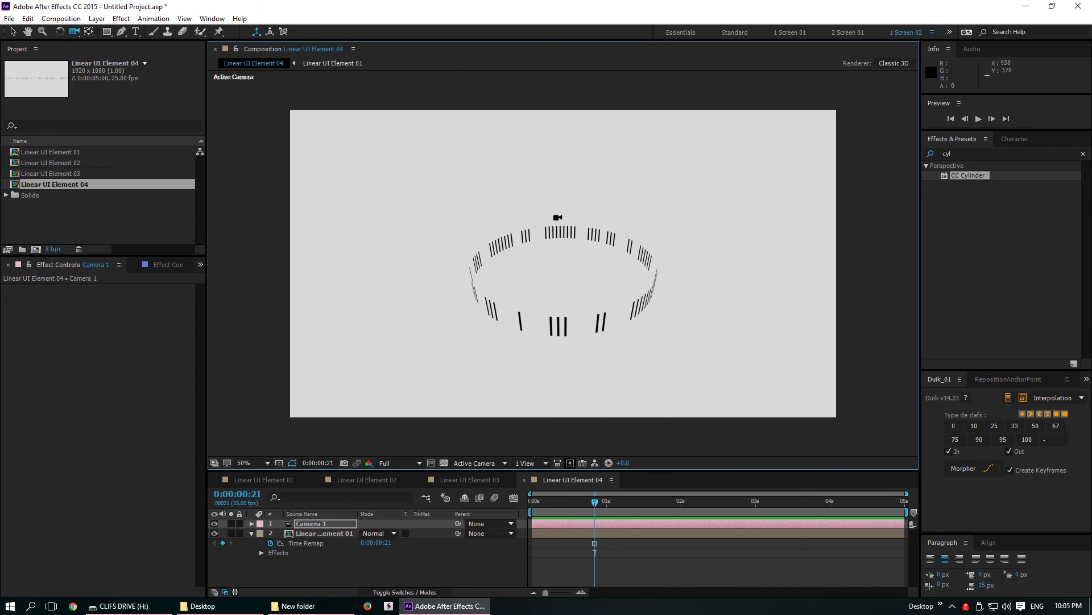